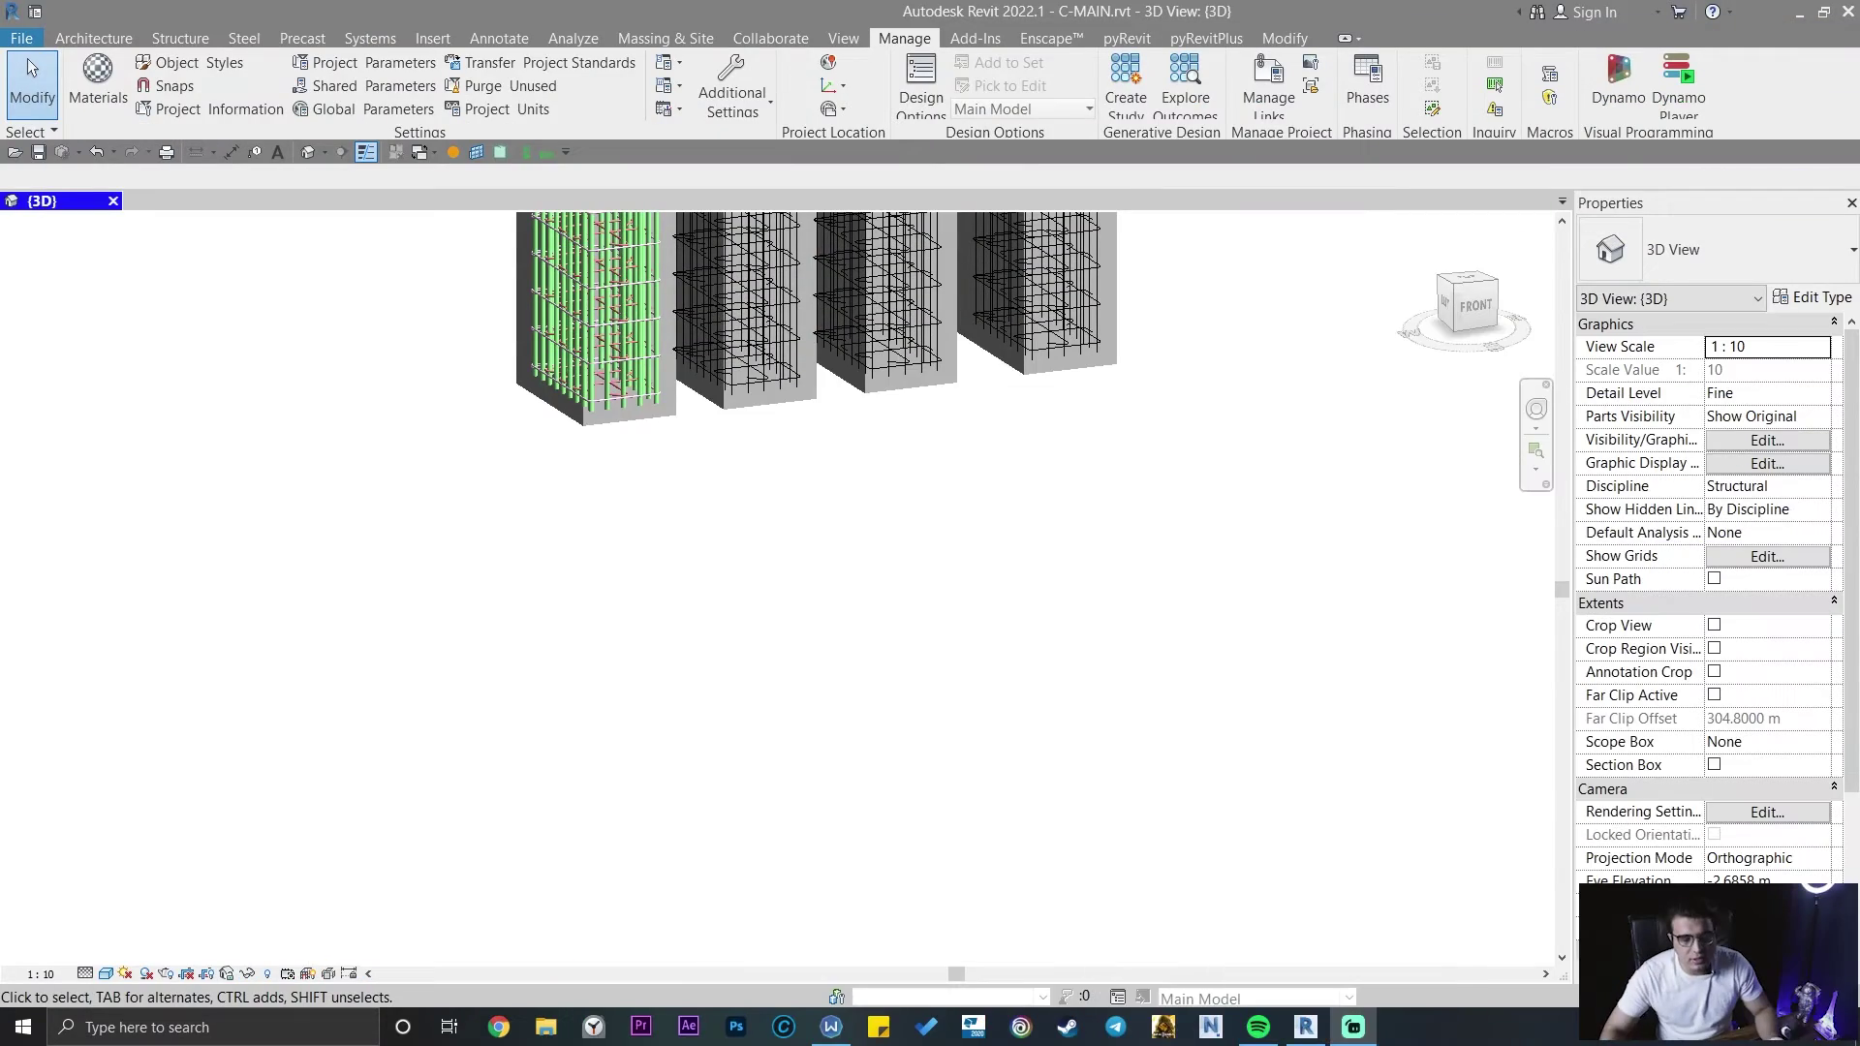
- Inspect the rebar and the first concrete column at the model's base by selecting them
scroll(765, 697, "down", 3)
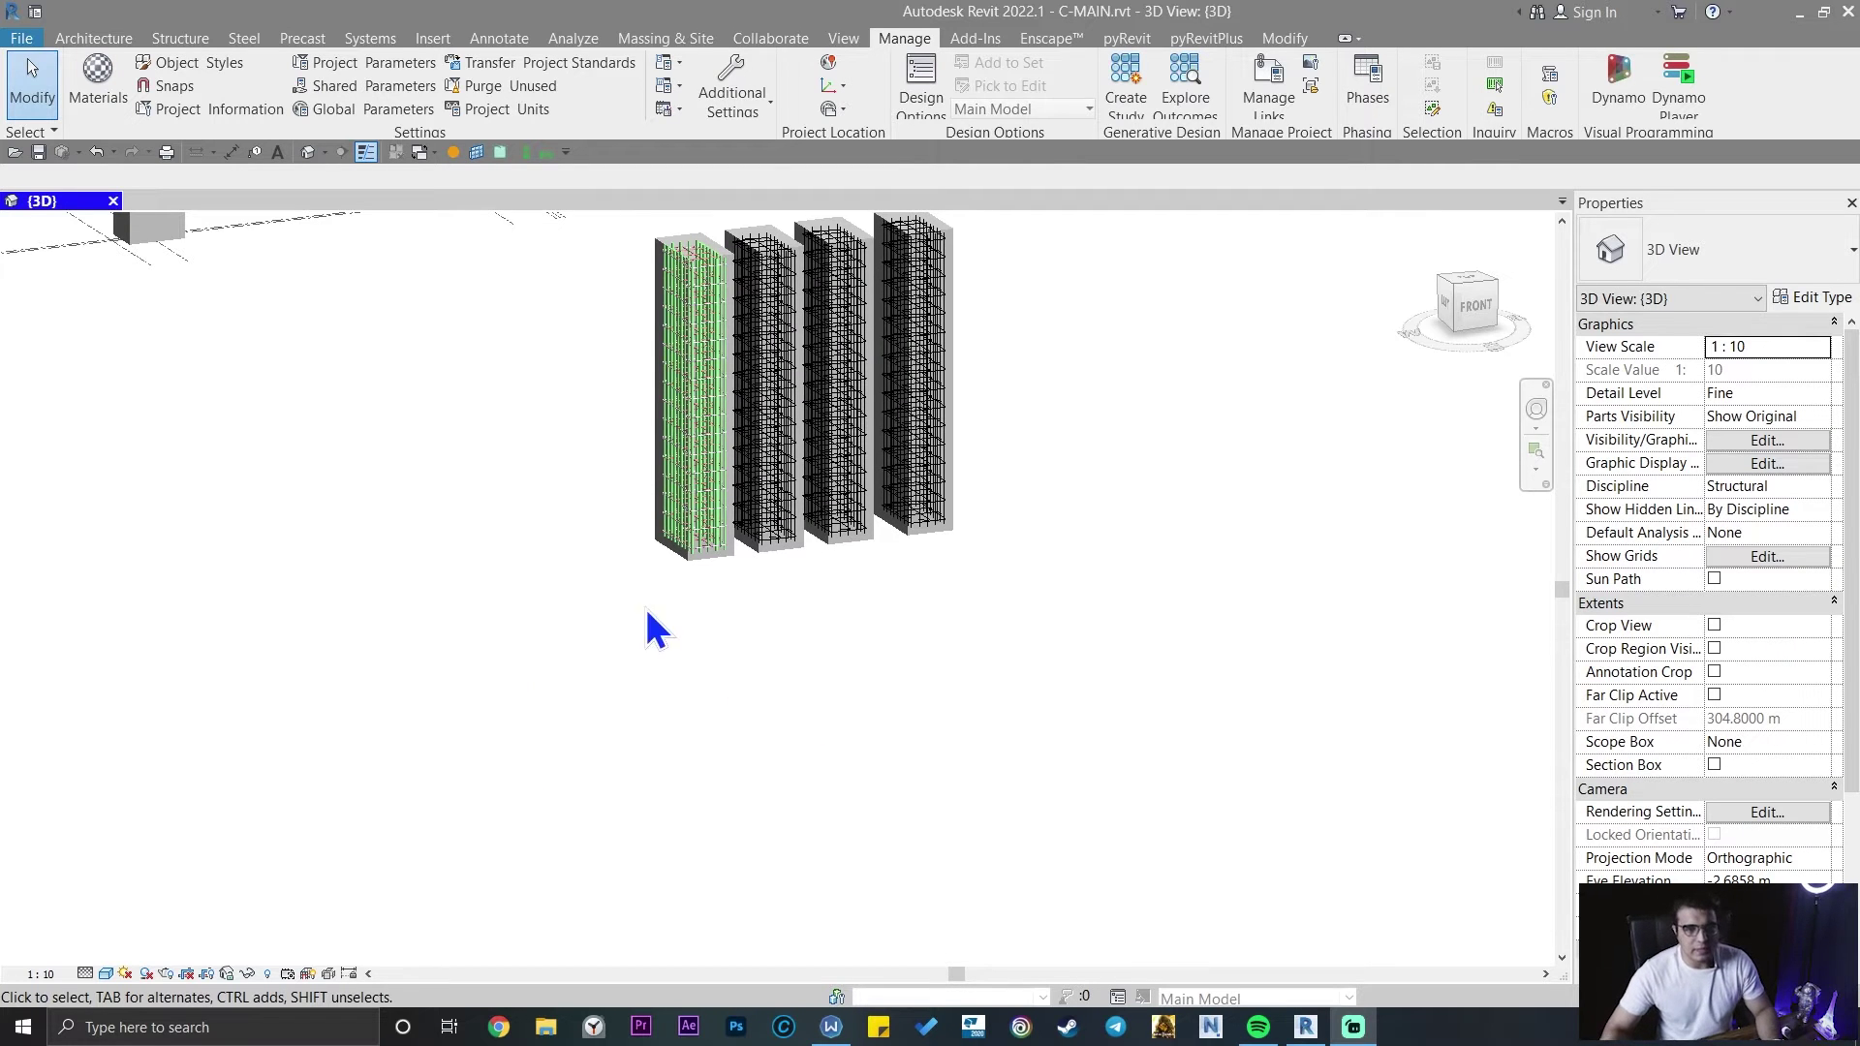
scroll(682, 811, "up", 5)
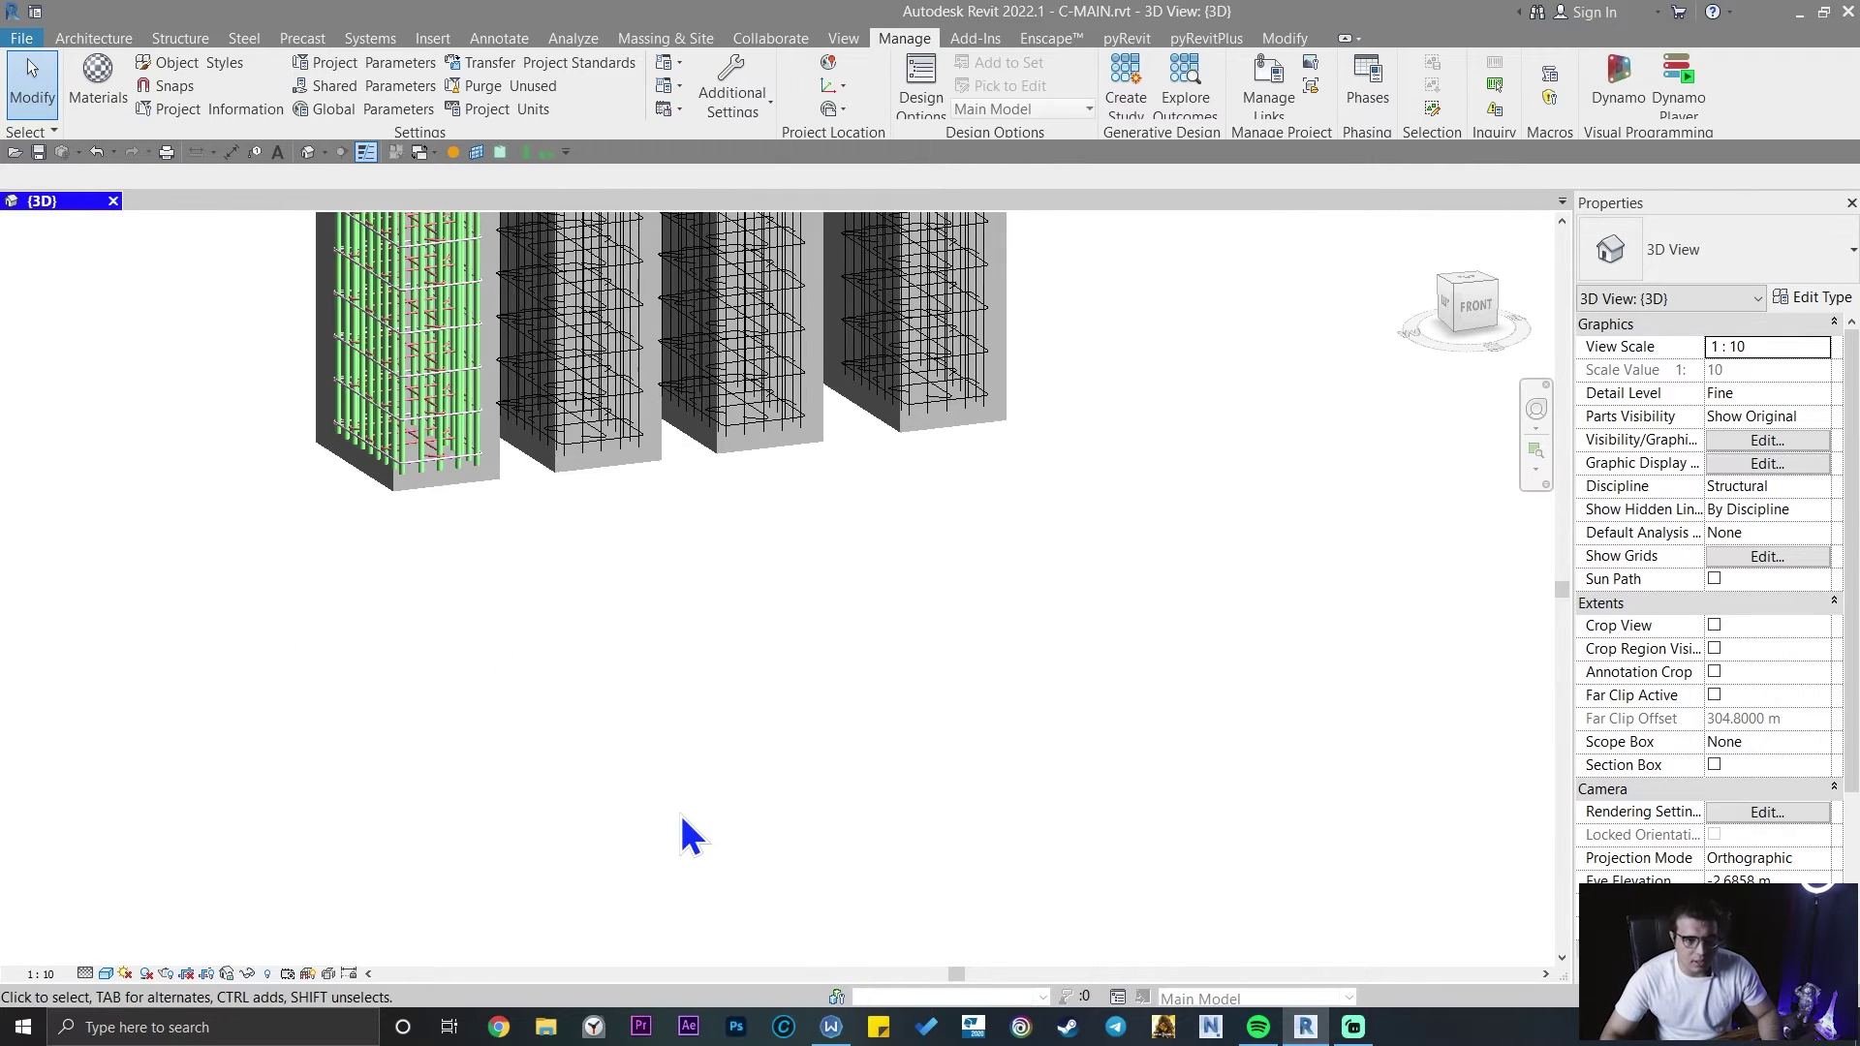
middle_click_drag(678, 811, 467, 705)
left_click(467, 705)
key("Escape")
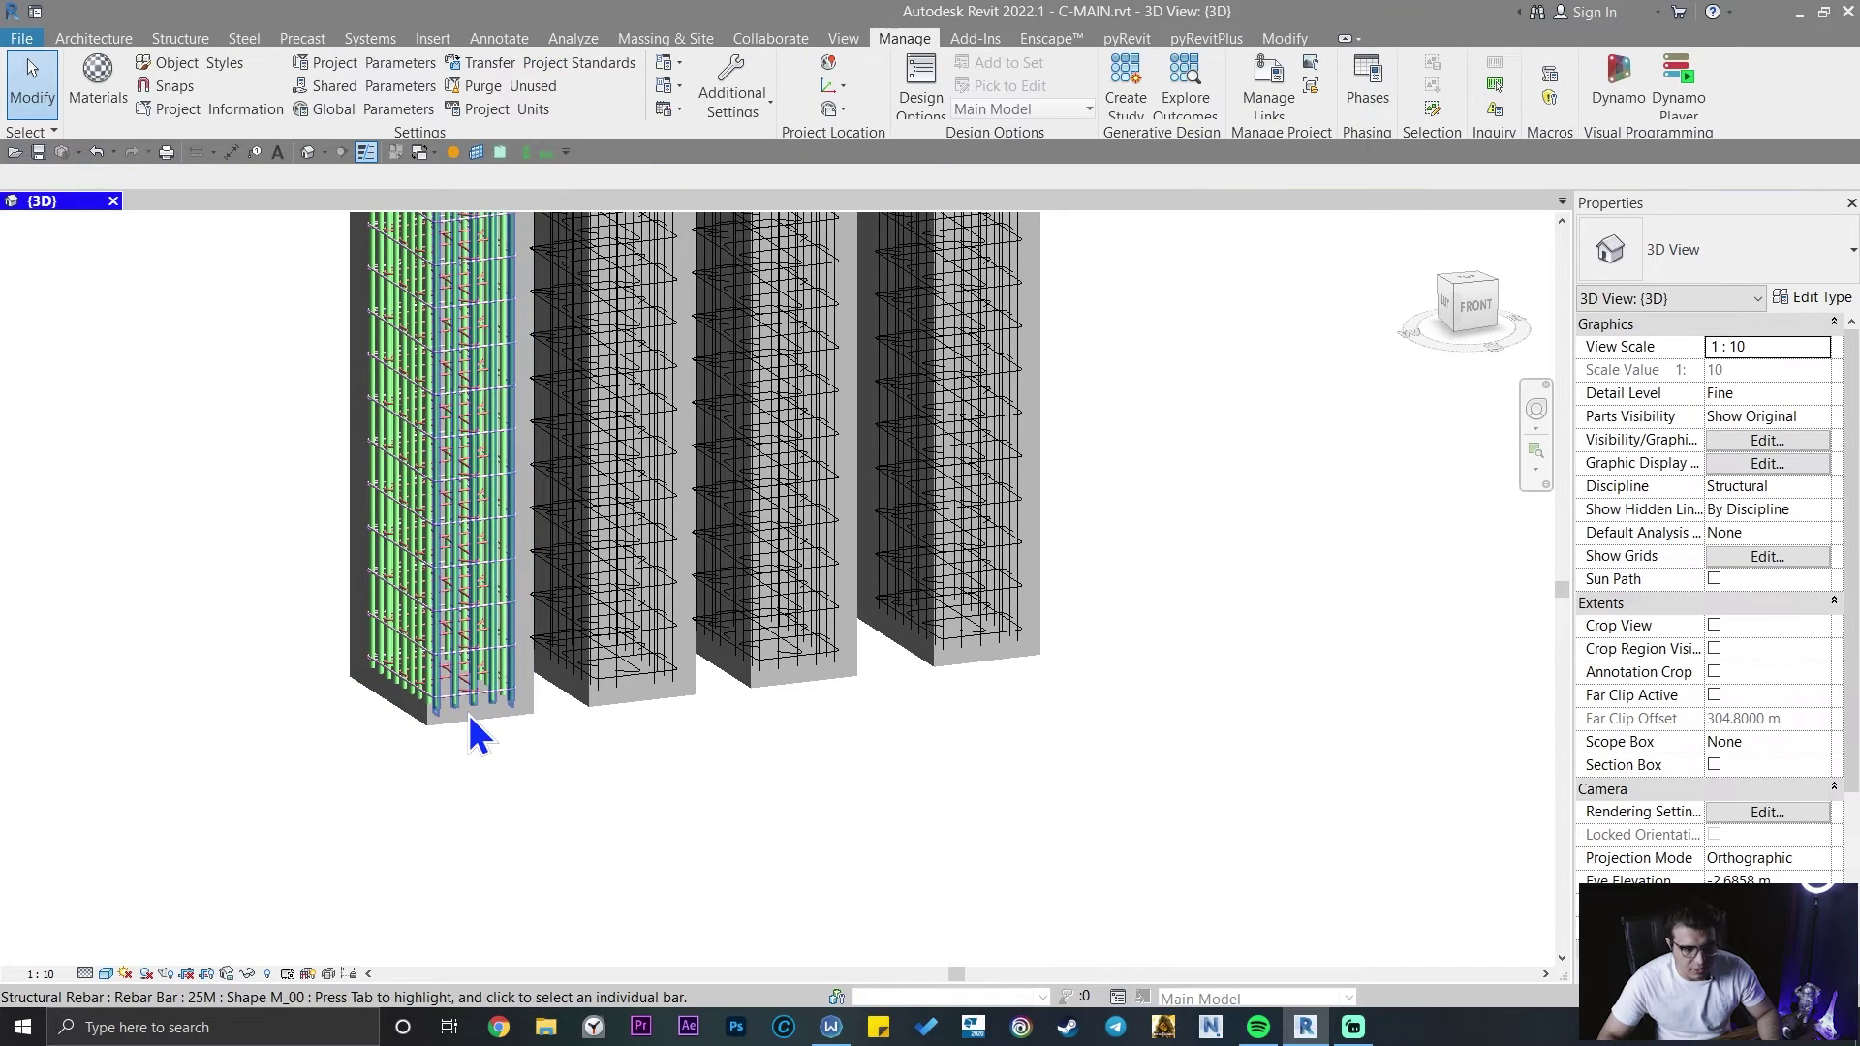
left_click(467, 711)
key("Escape")
left_click(475, 719)
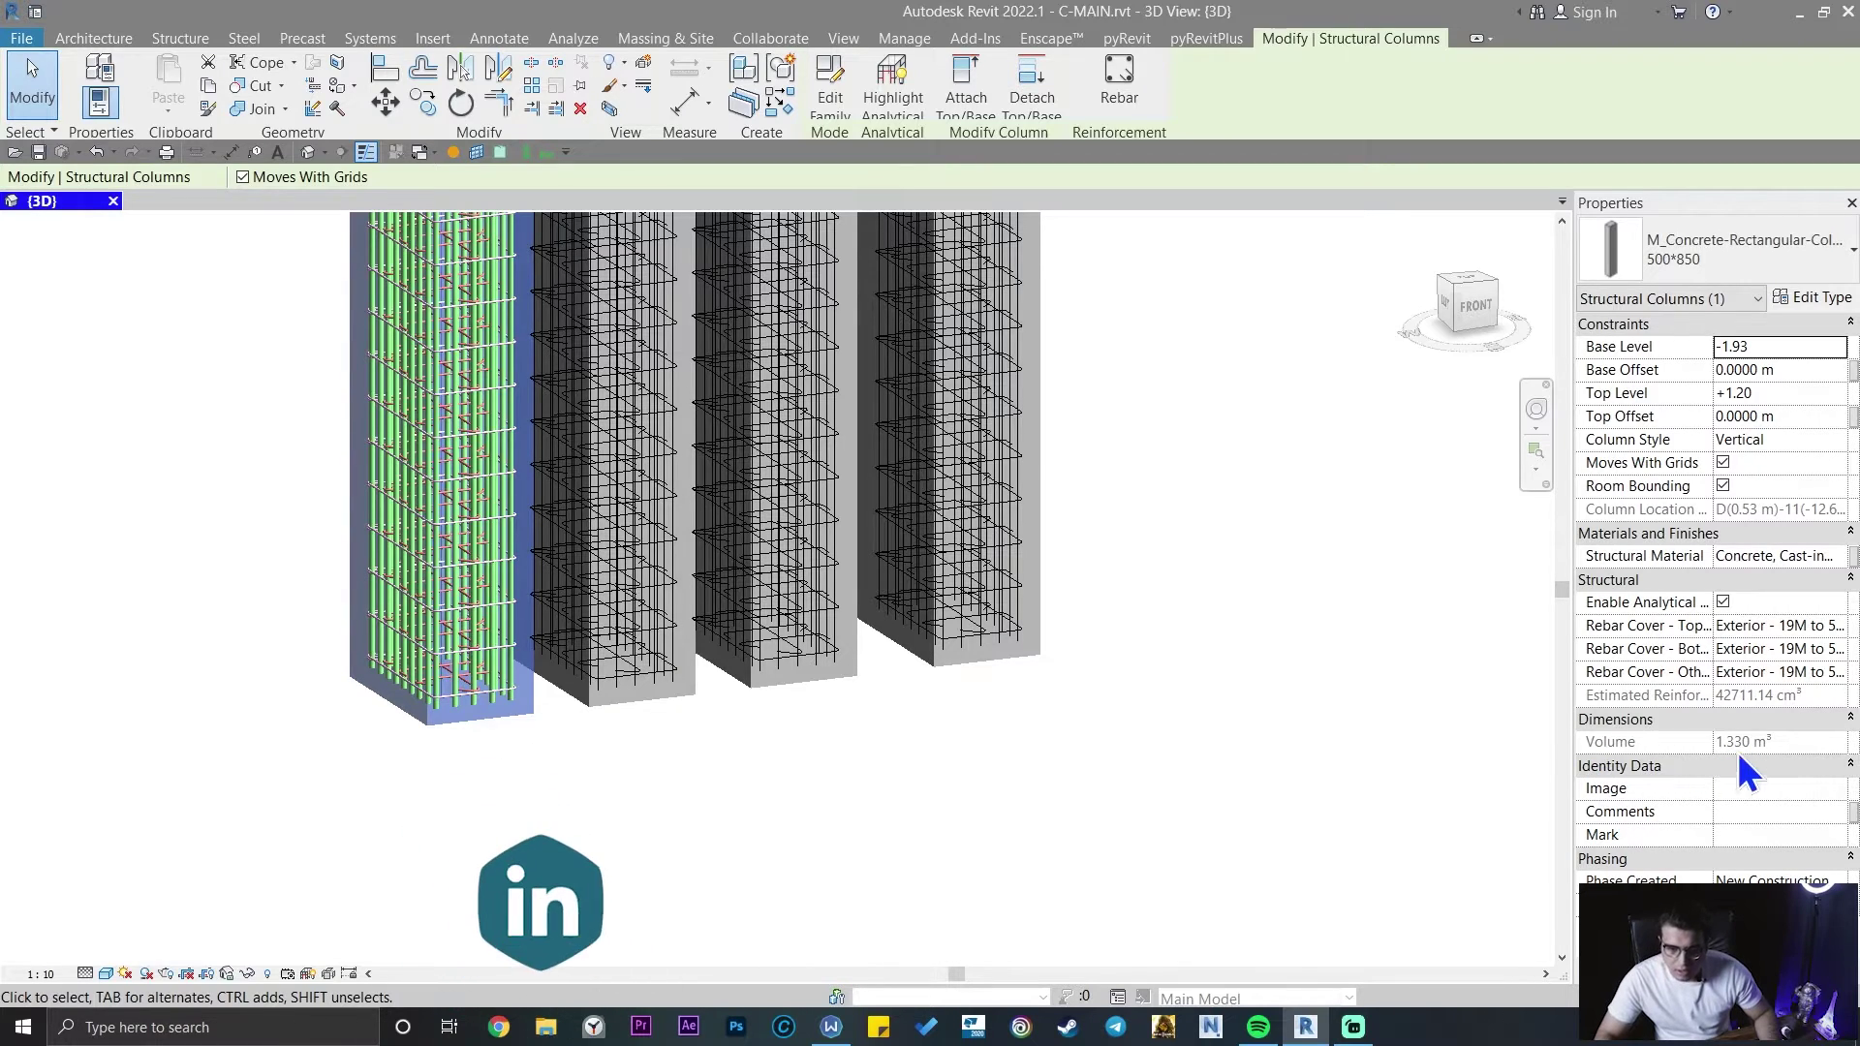
- Pan and zoom around the reinforced columns to survey the model
scroll(847, 759, "down", 3)
middle_click_drag(847, 759, 775, 843)
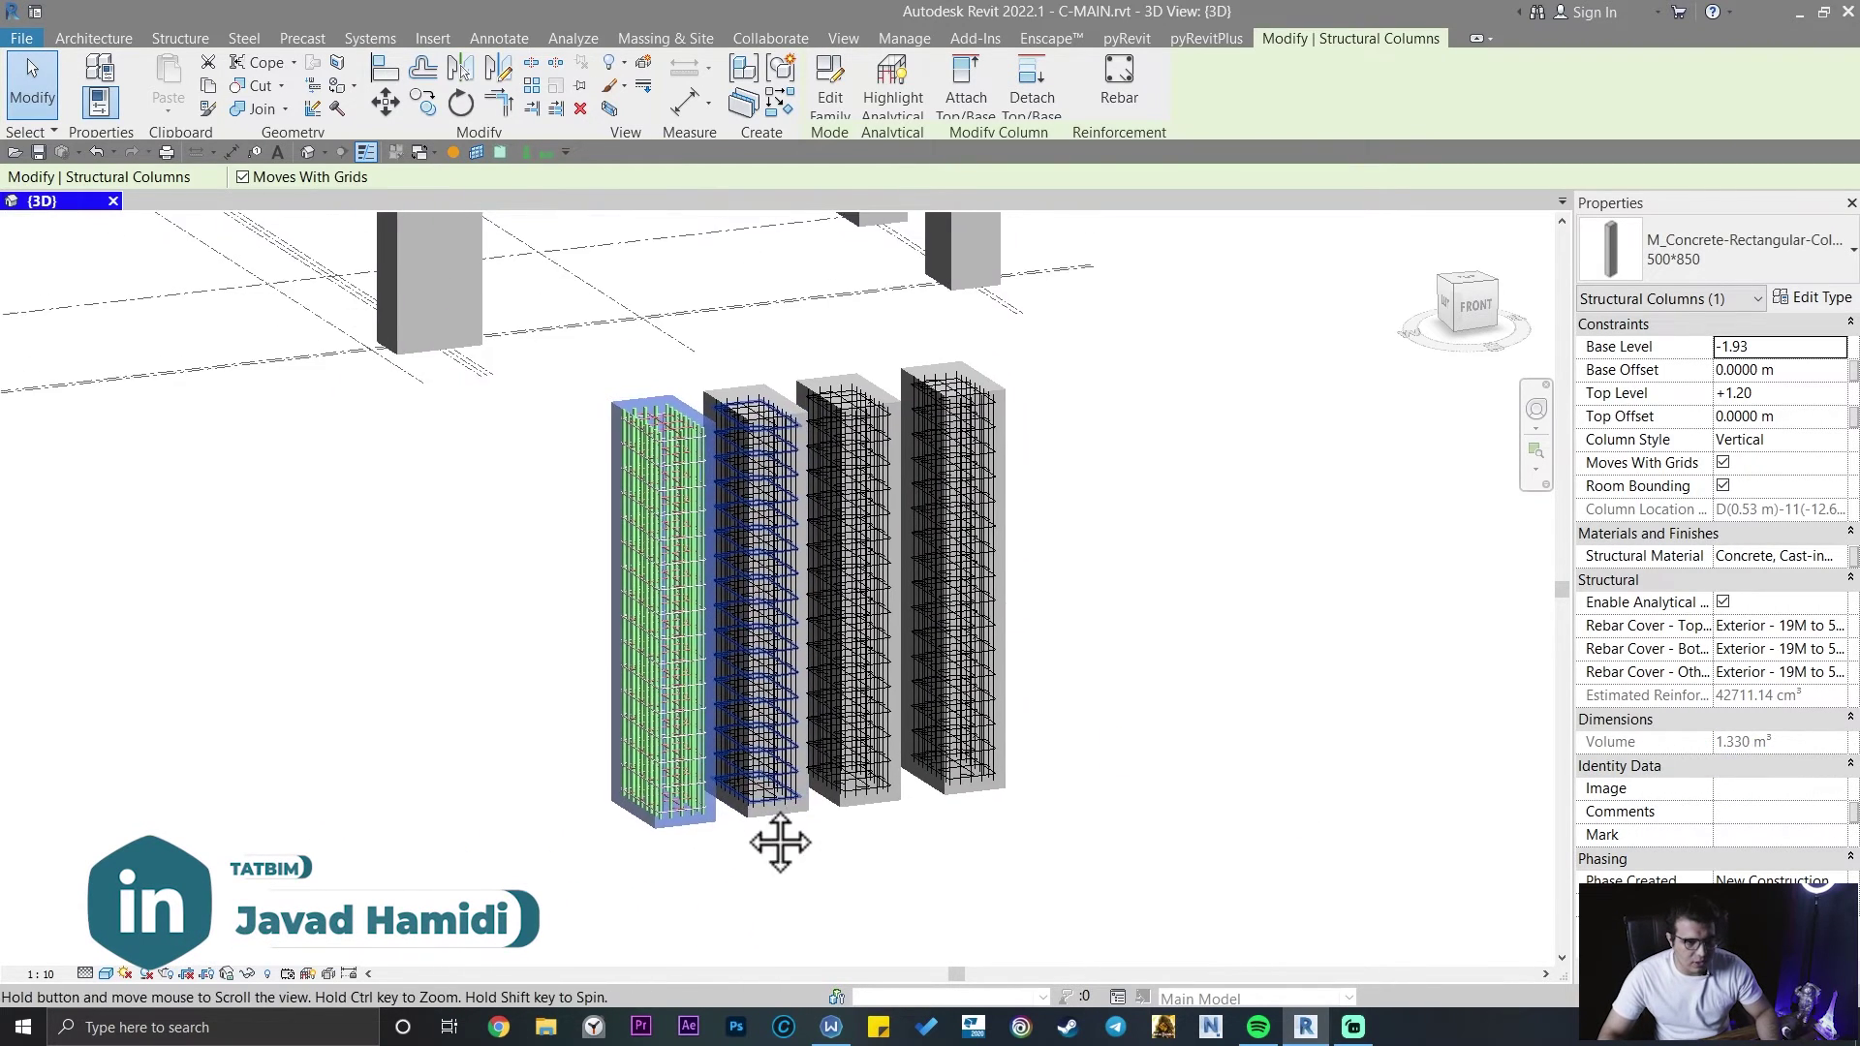
scroll(638, 452, "up", 5)
scroll(638, 453, "down", 6)
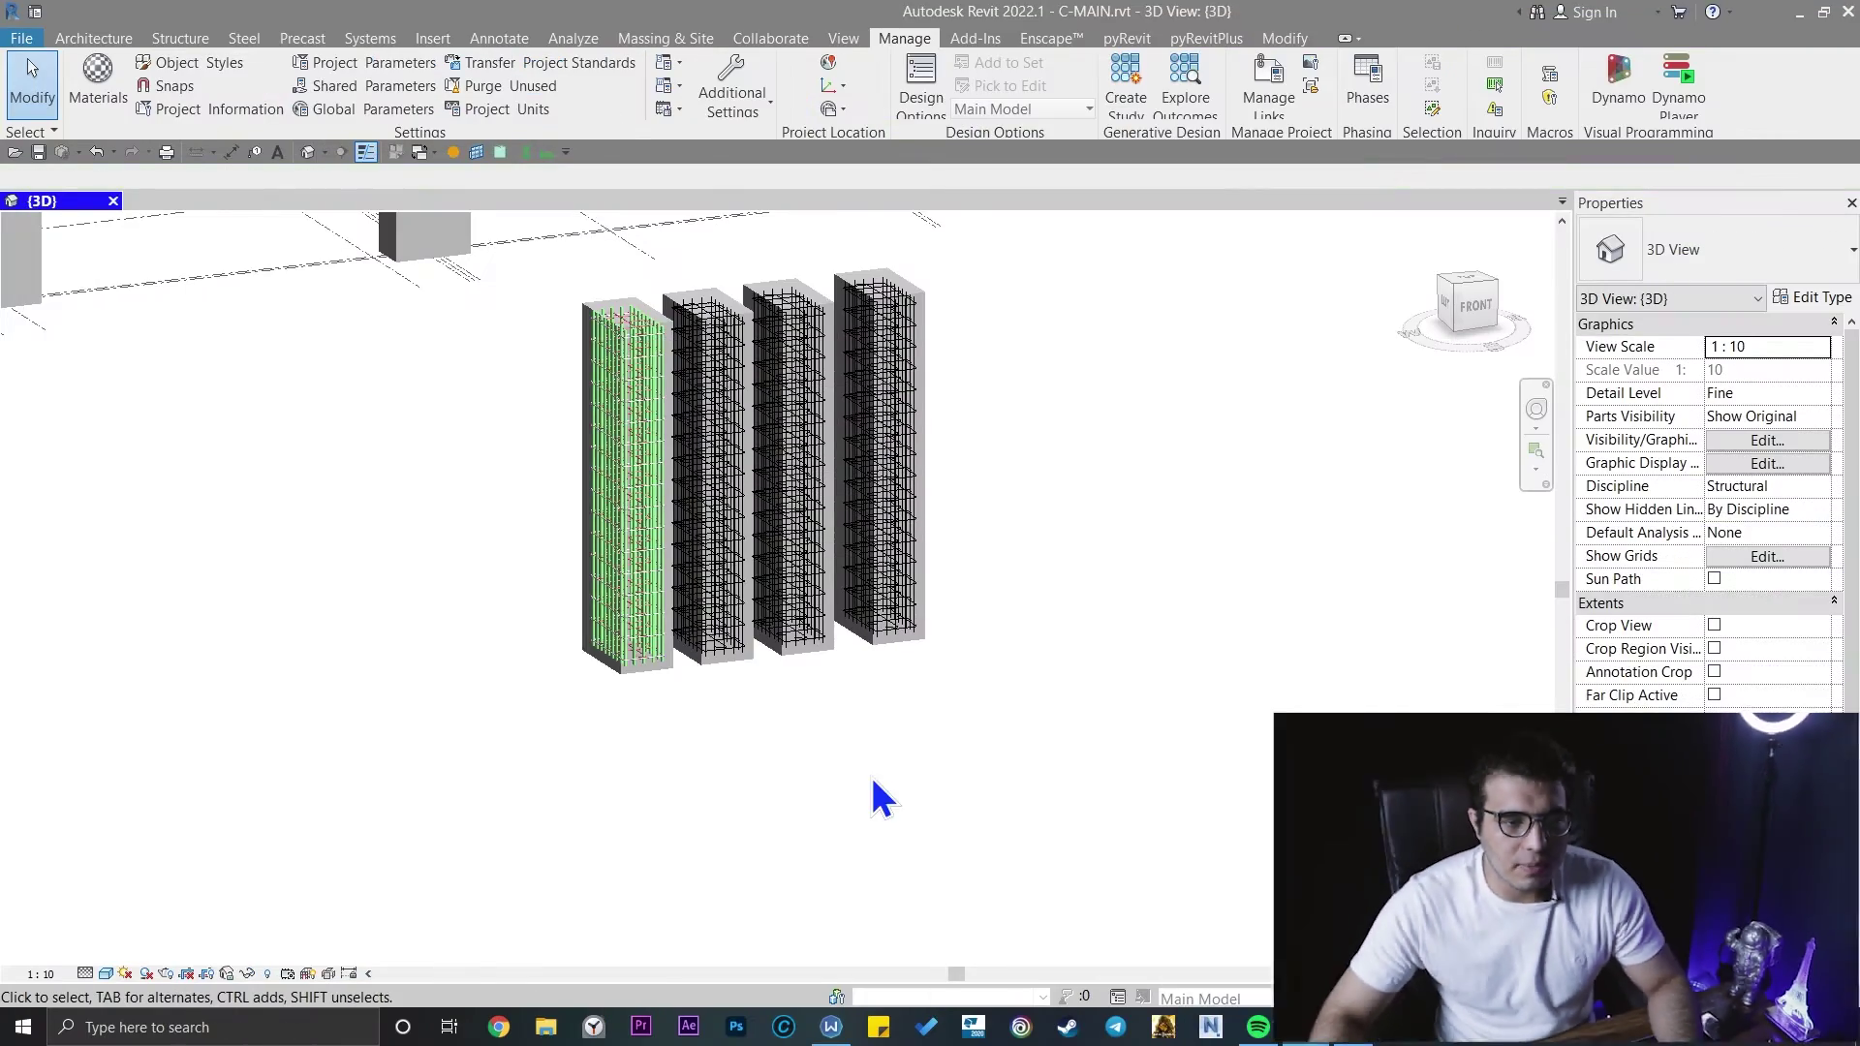
scroll(968, 678, "down", 5)
scroll(785, 448, "up", 2)
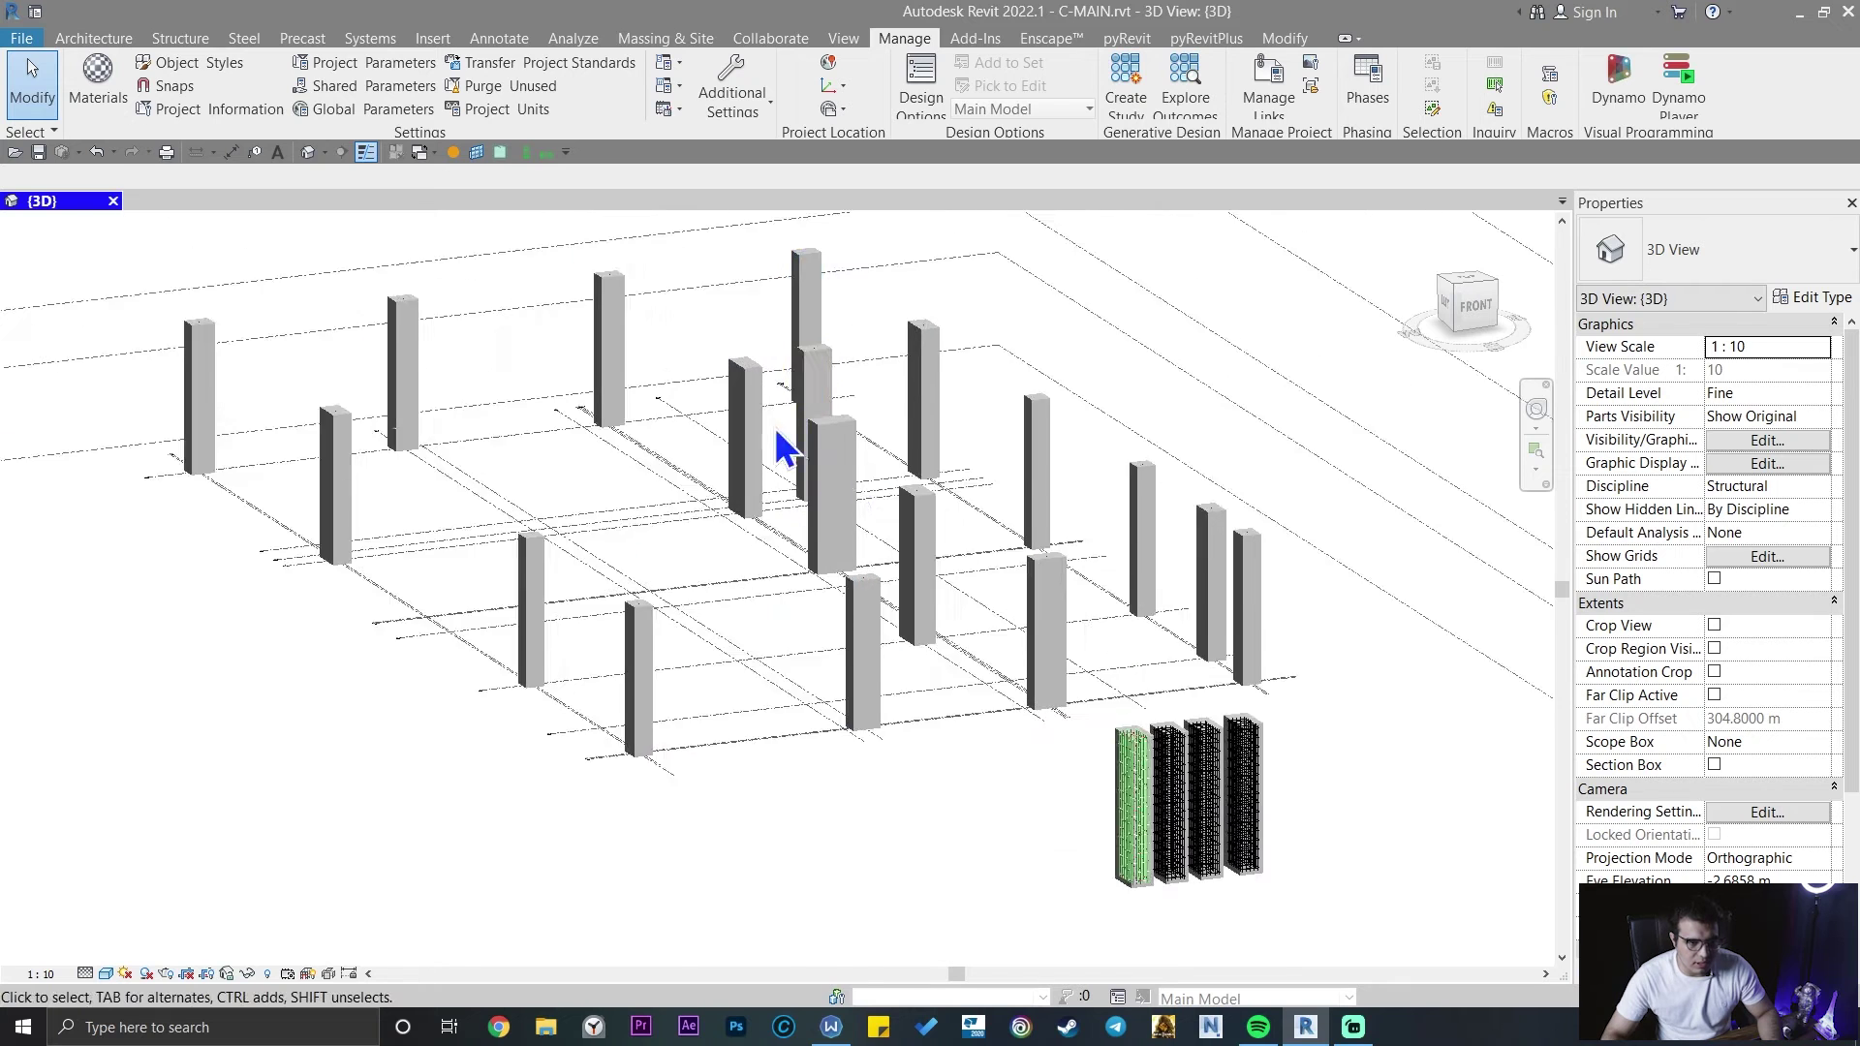
scroll(967, 457, "down", 3)
scroll(917, 490, "up", 3)
middle_click_drag(918, 490, 1120, 620)
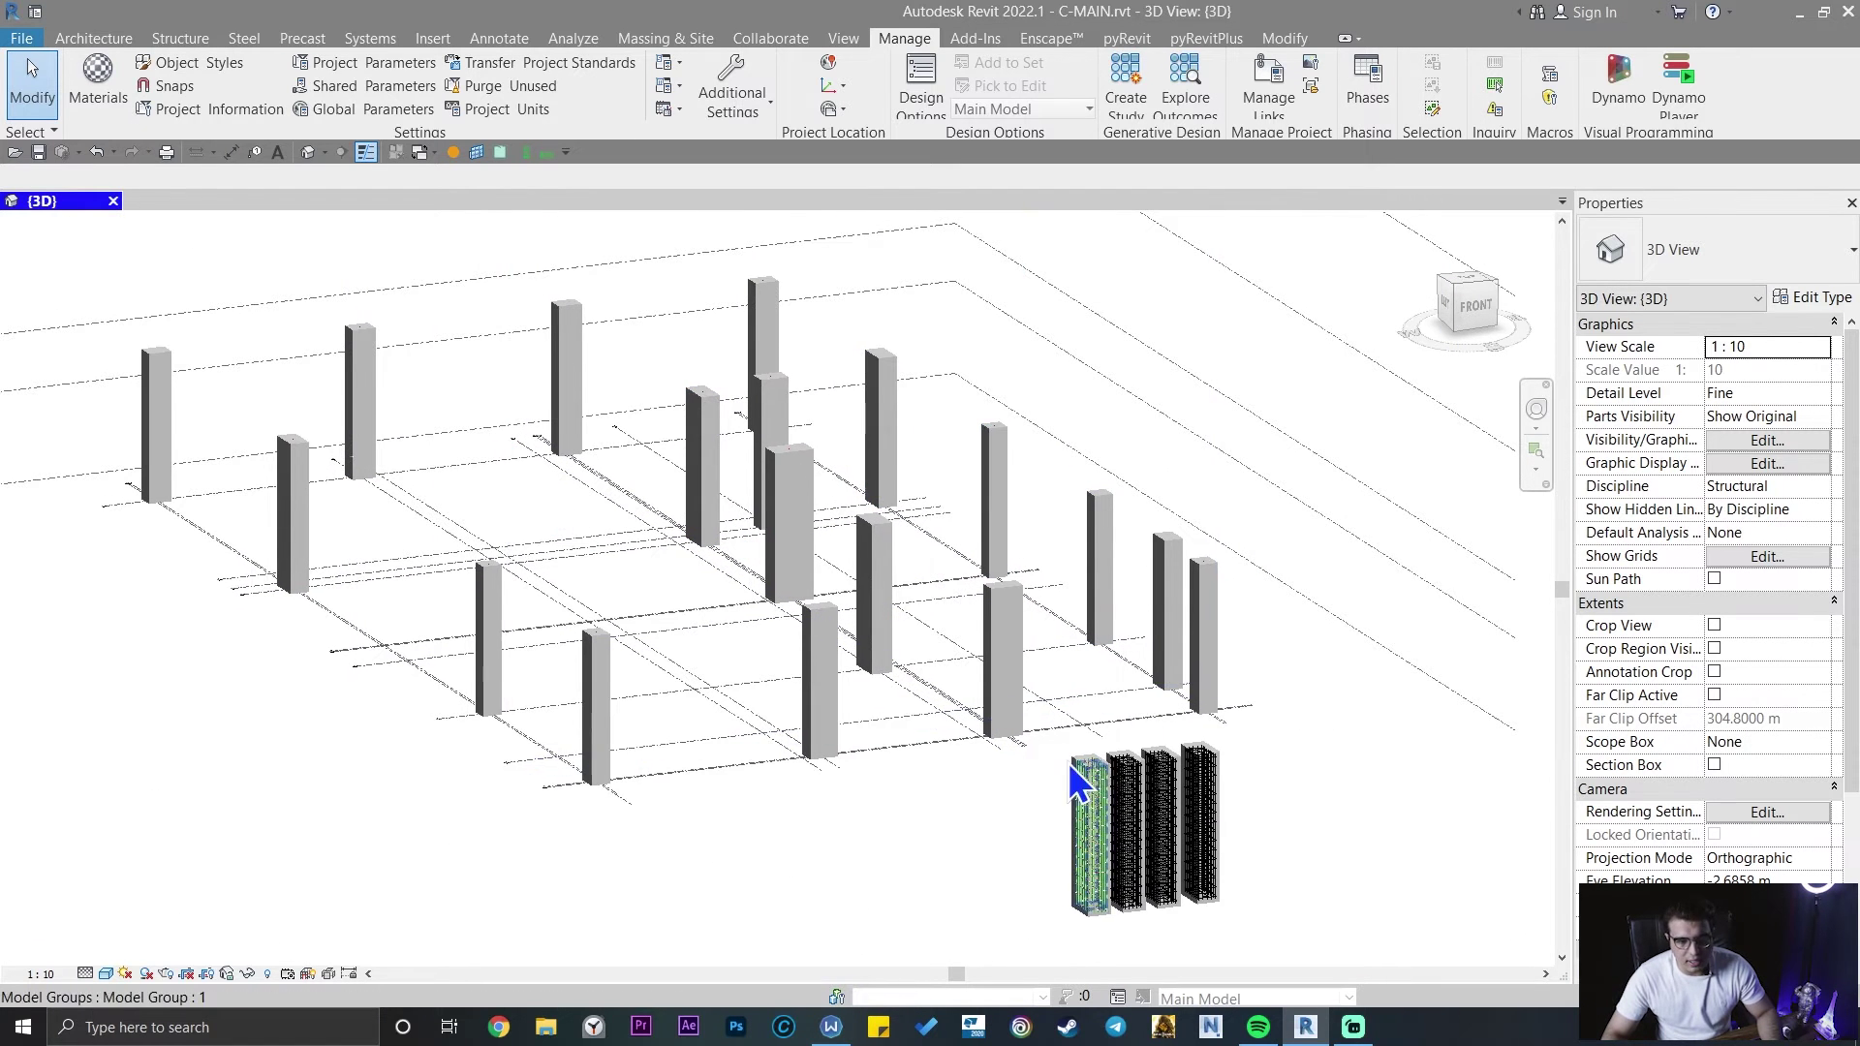
middle_click_drag(1080, 784, 896, 767)
middle_click_drag(747, 859, 618, 752)
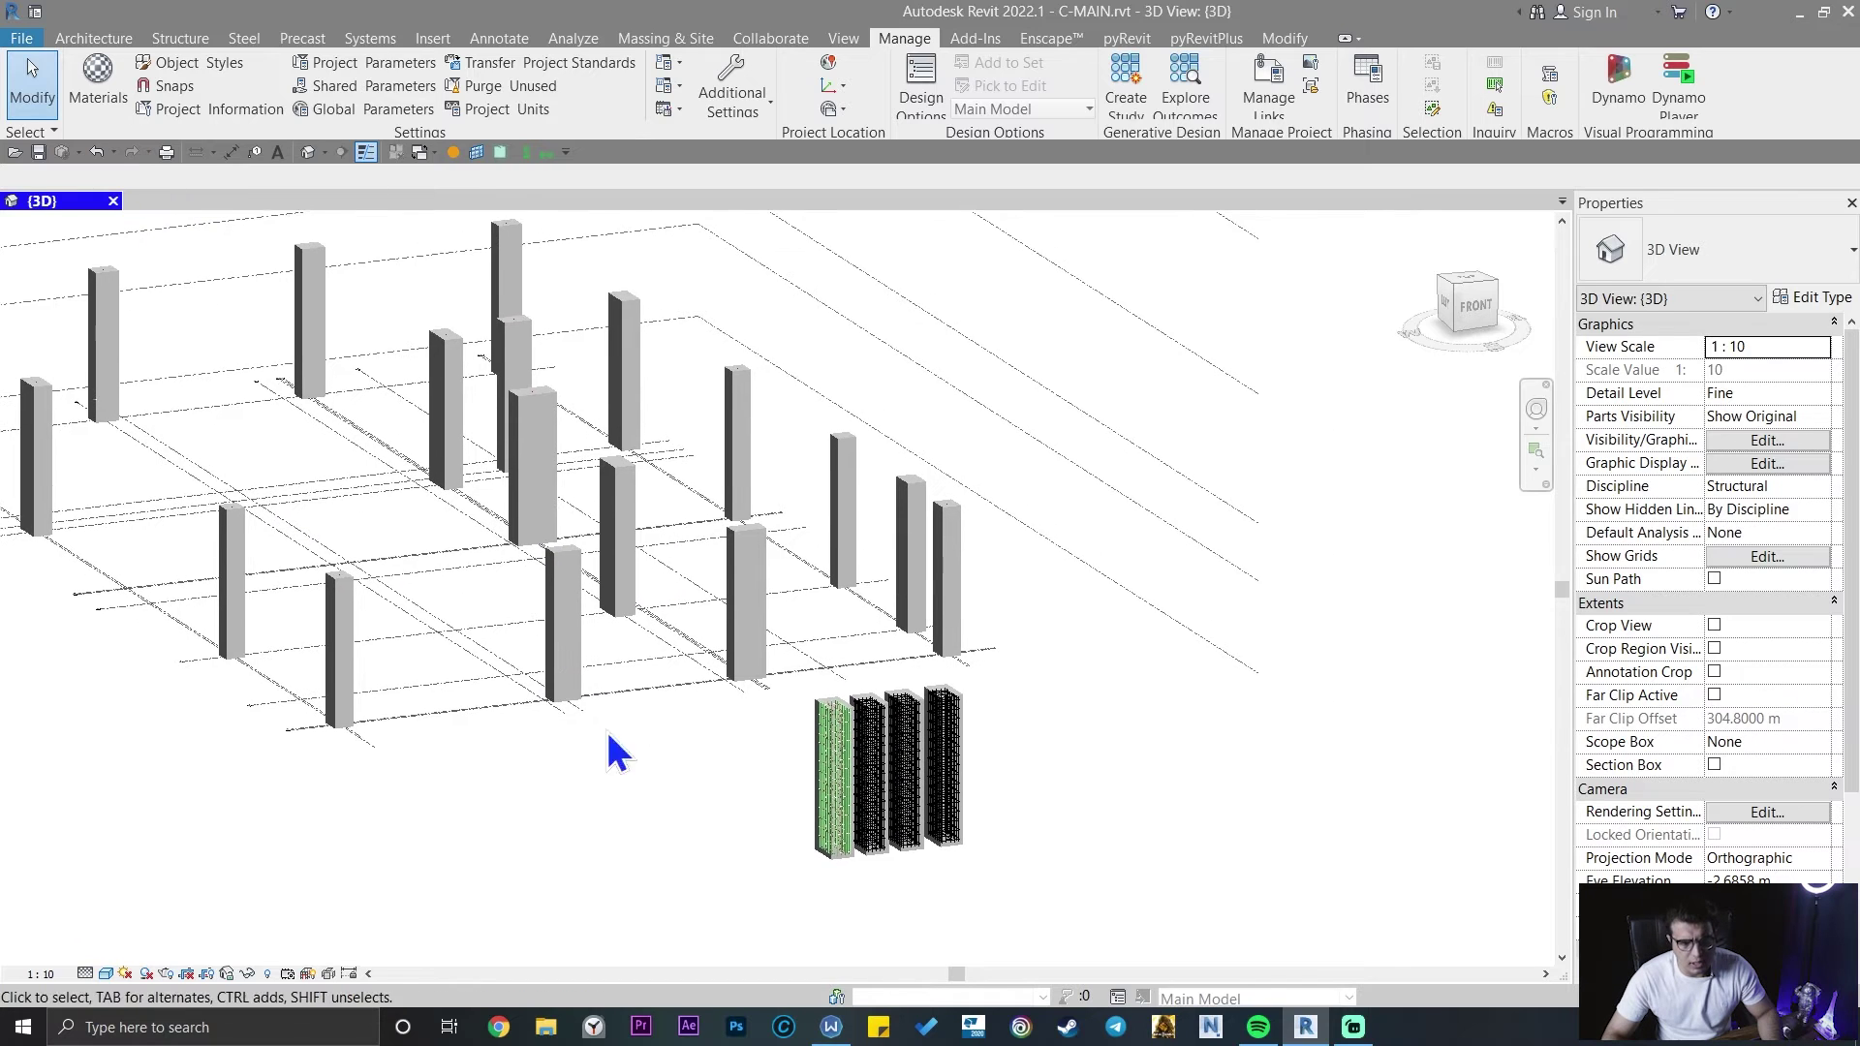
scroll(569, 710, "up", 5)
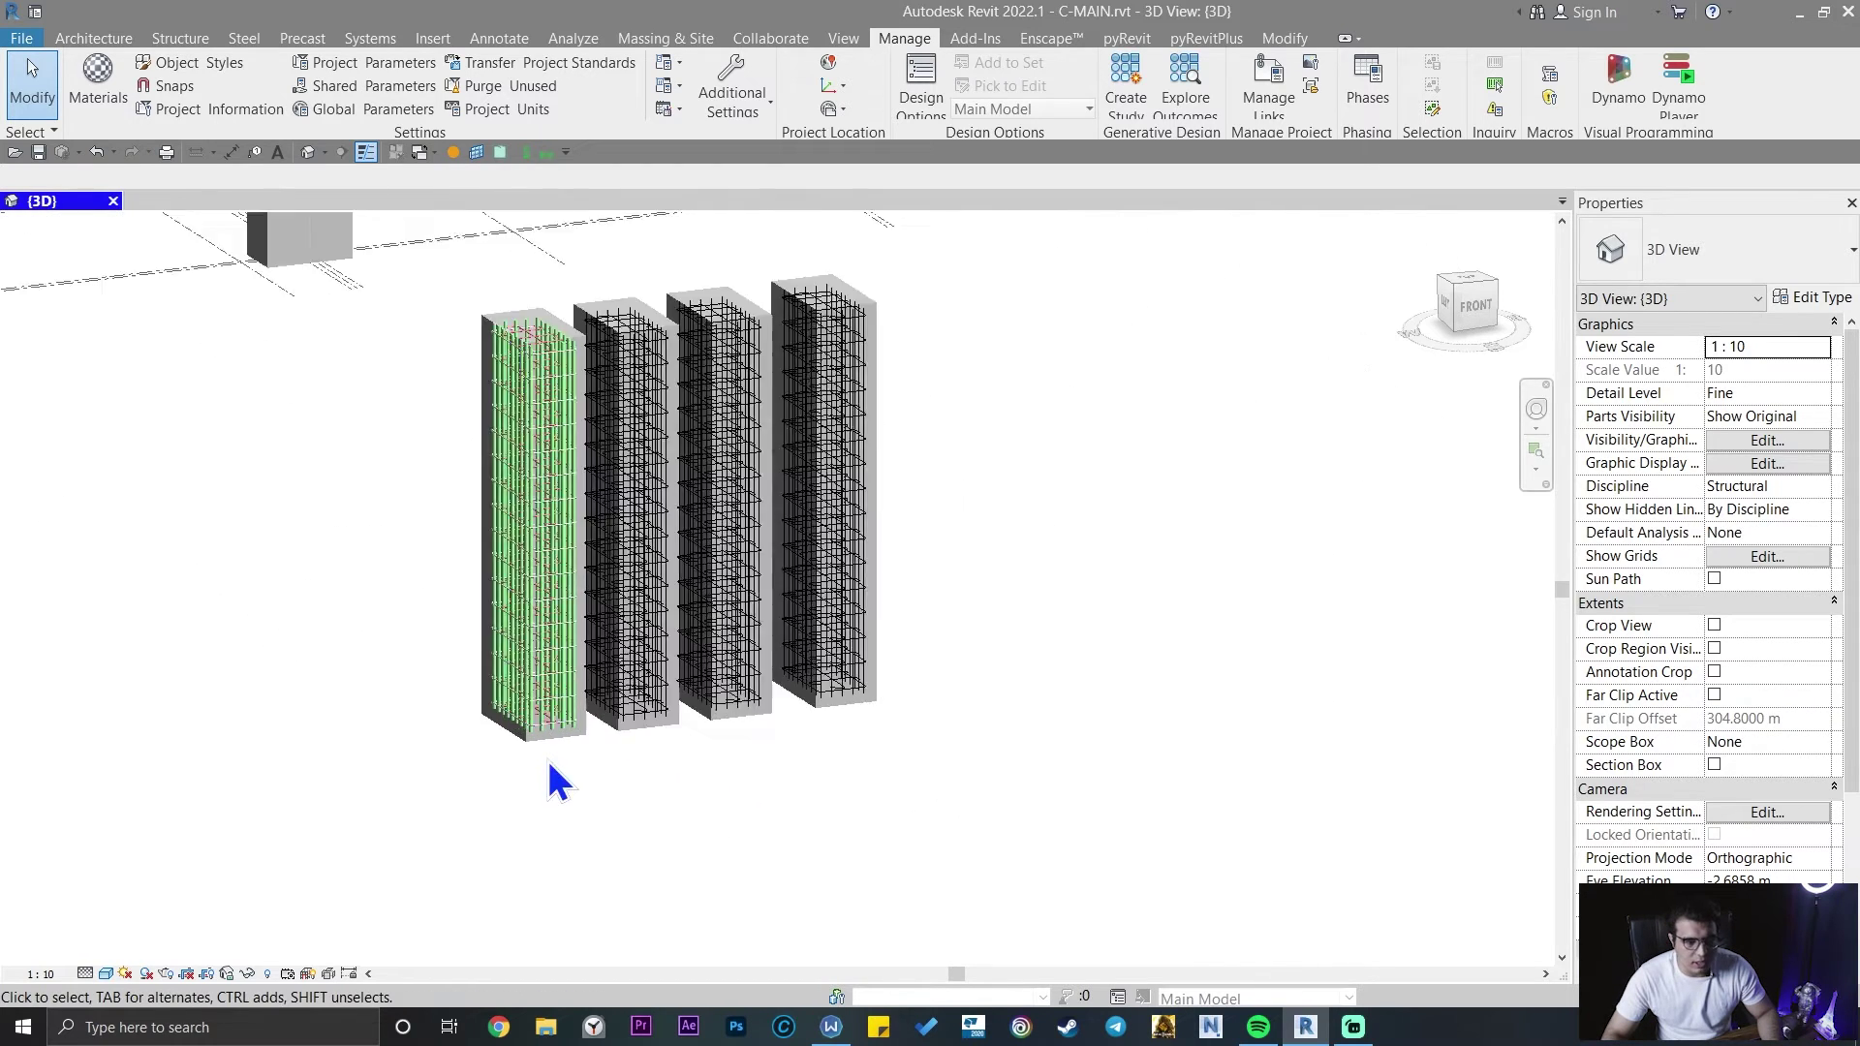
scroll(558, 779, "up", 2)
scroll(697, 770, "down", 3)
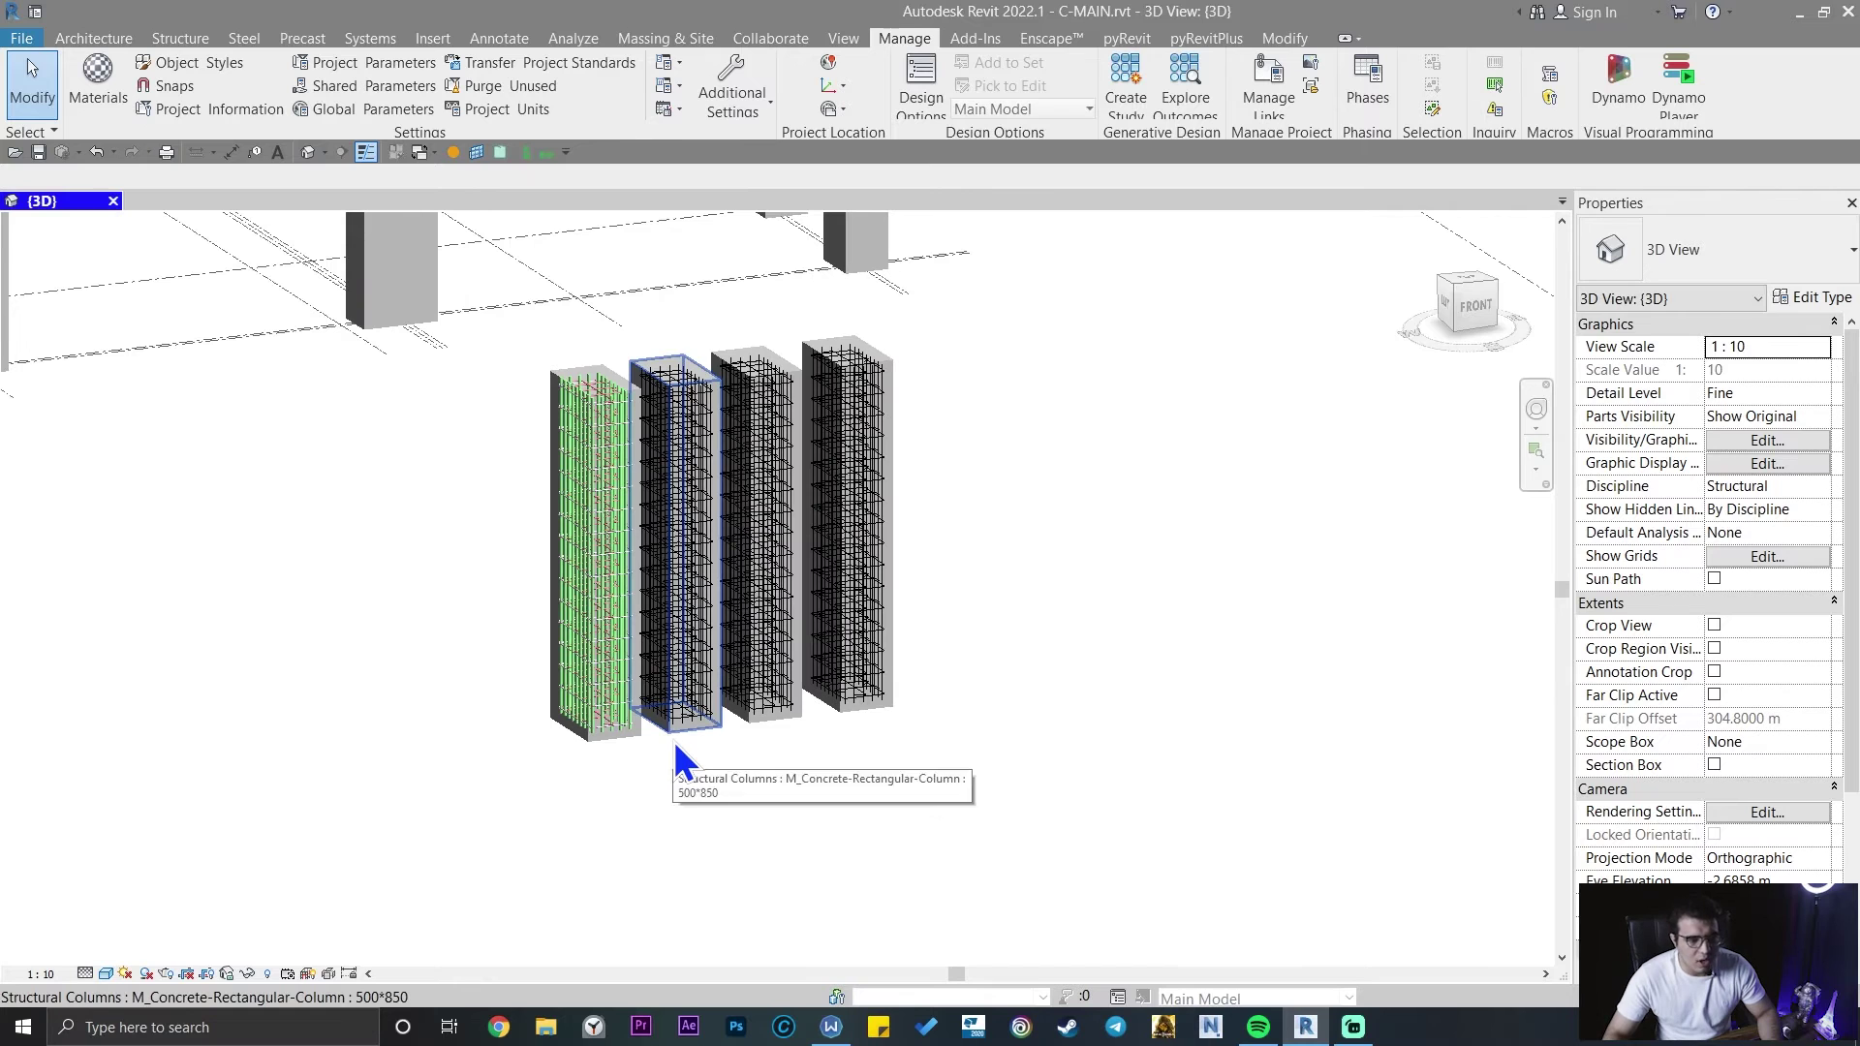
scroll(615, 794, "down", 4)
middle_click_drag(614, 800, 390, 625)
- Start a new Schedule/Quantities table from the View tab without saving the project
left_click(843, 38)
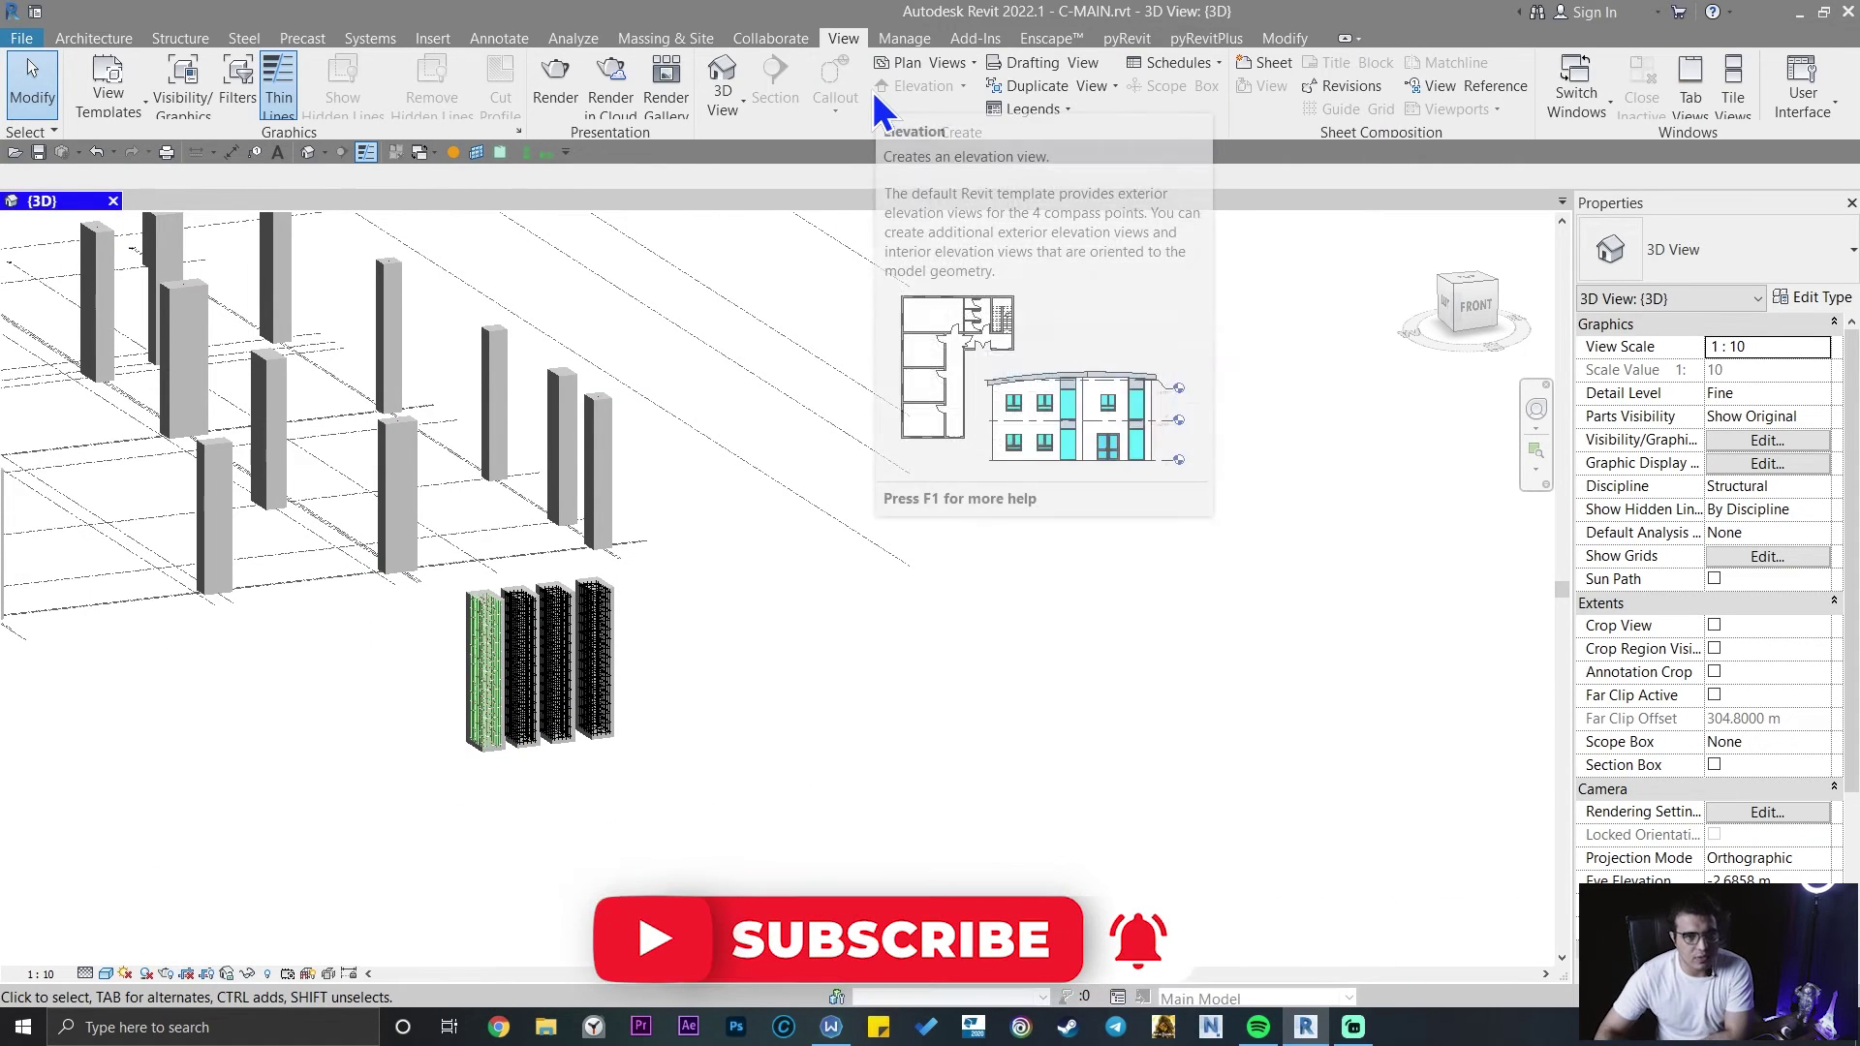
left_click(1197, 65)
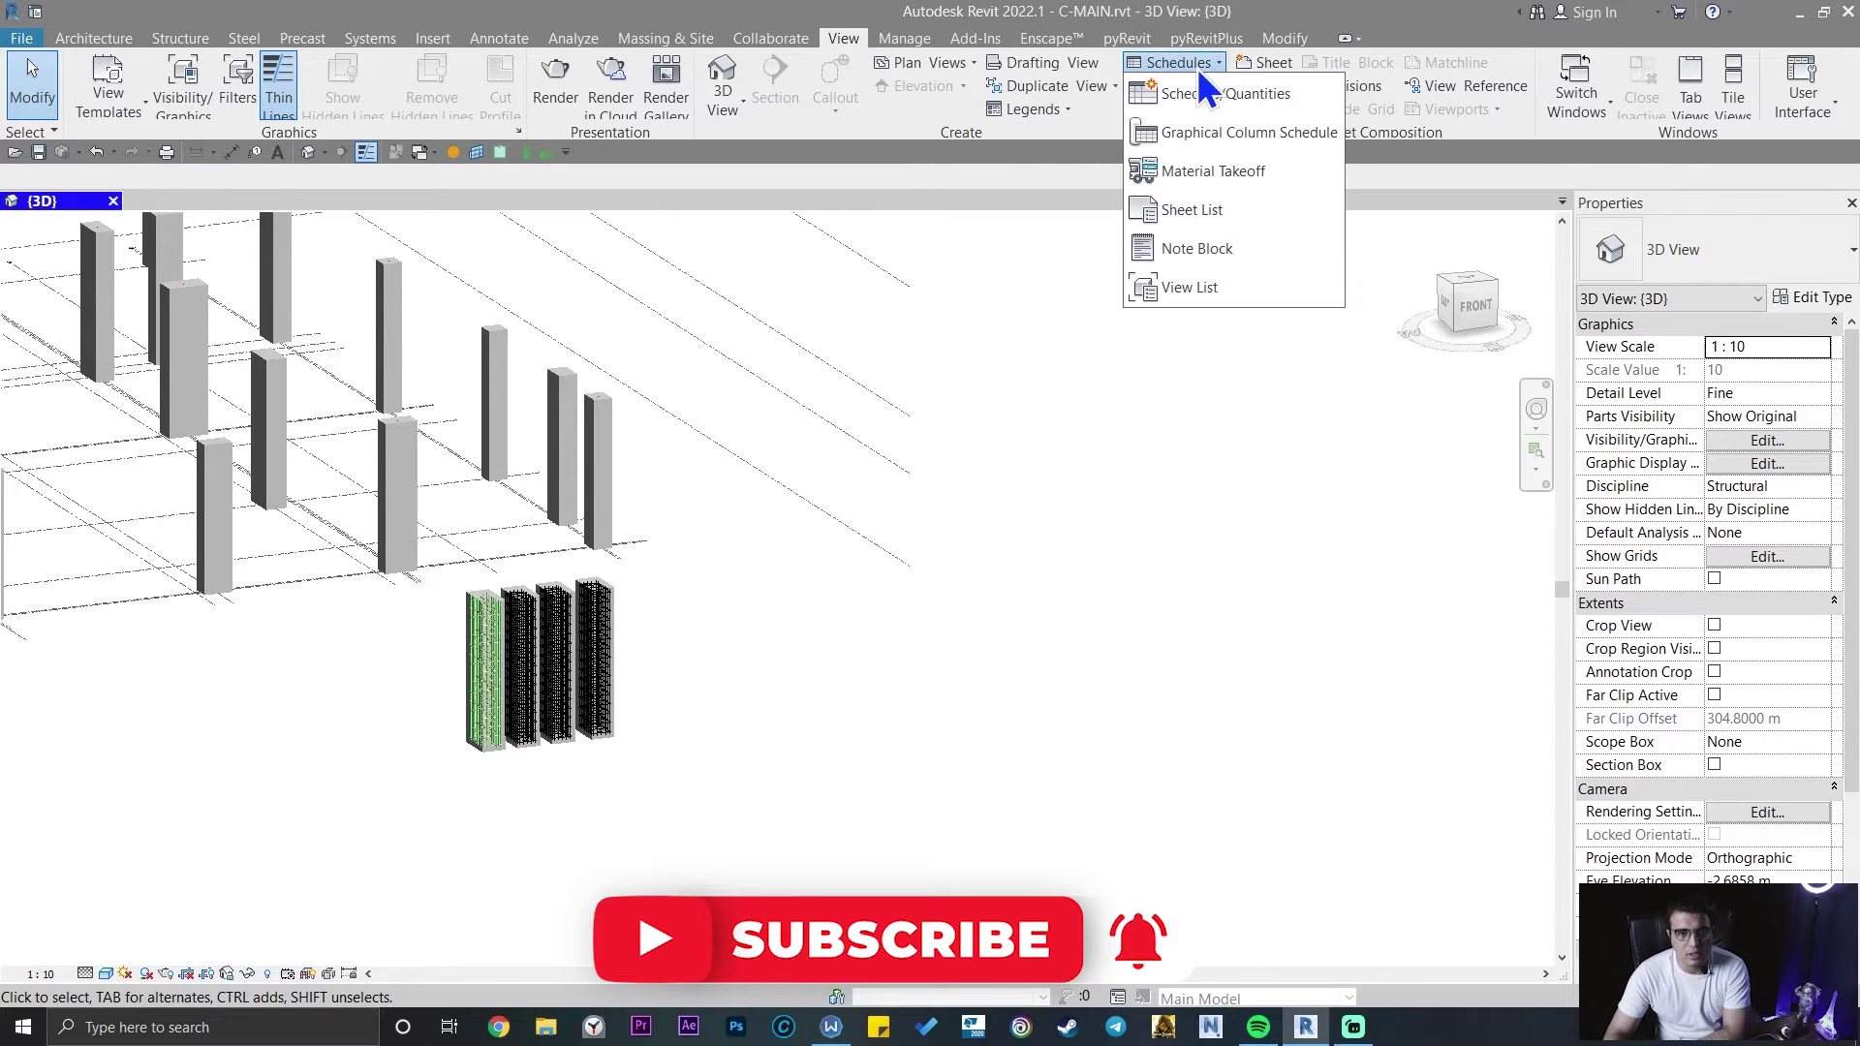
left_click(1270, 93)
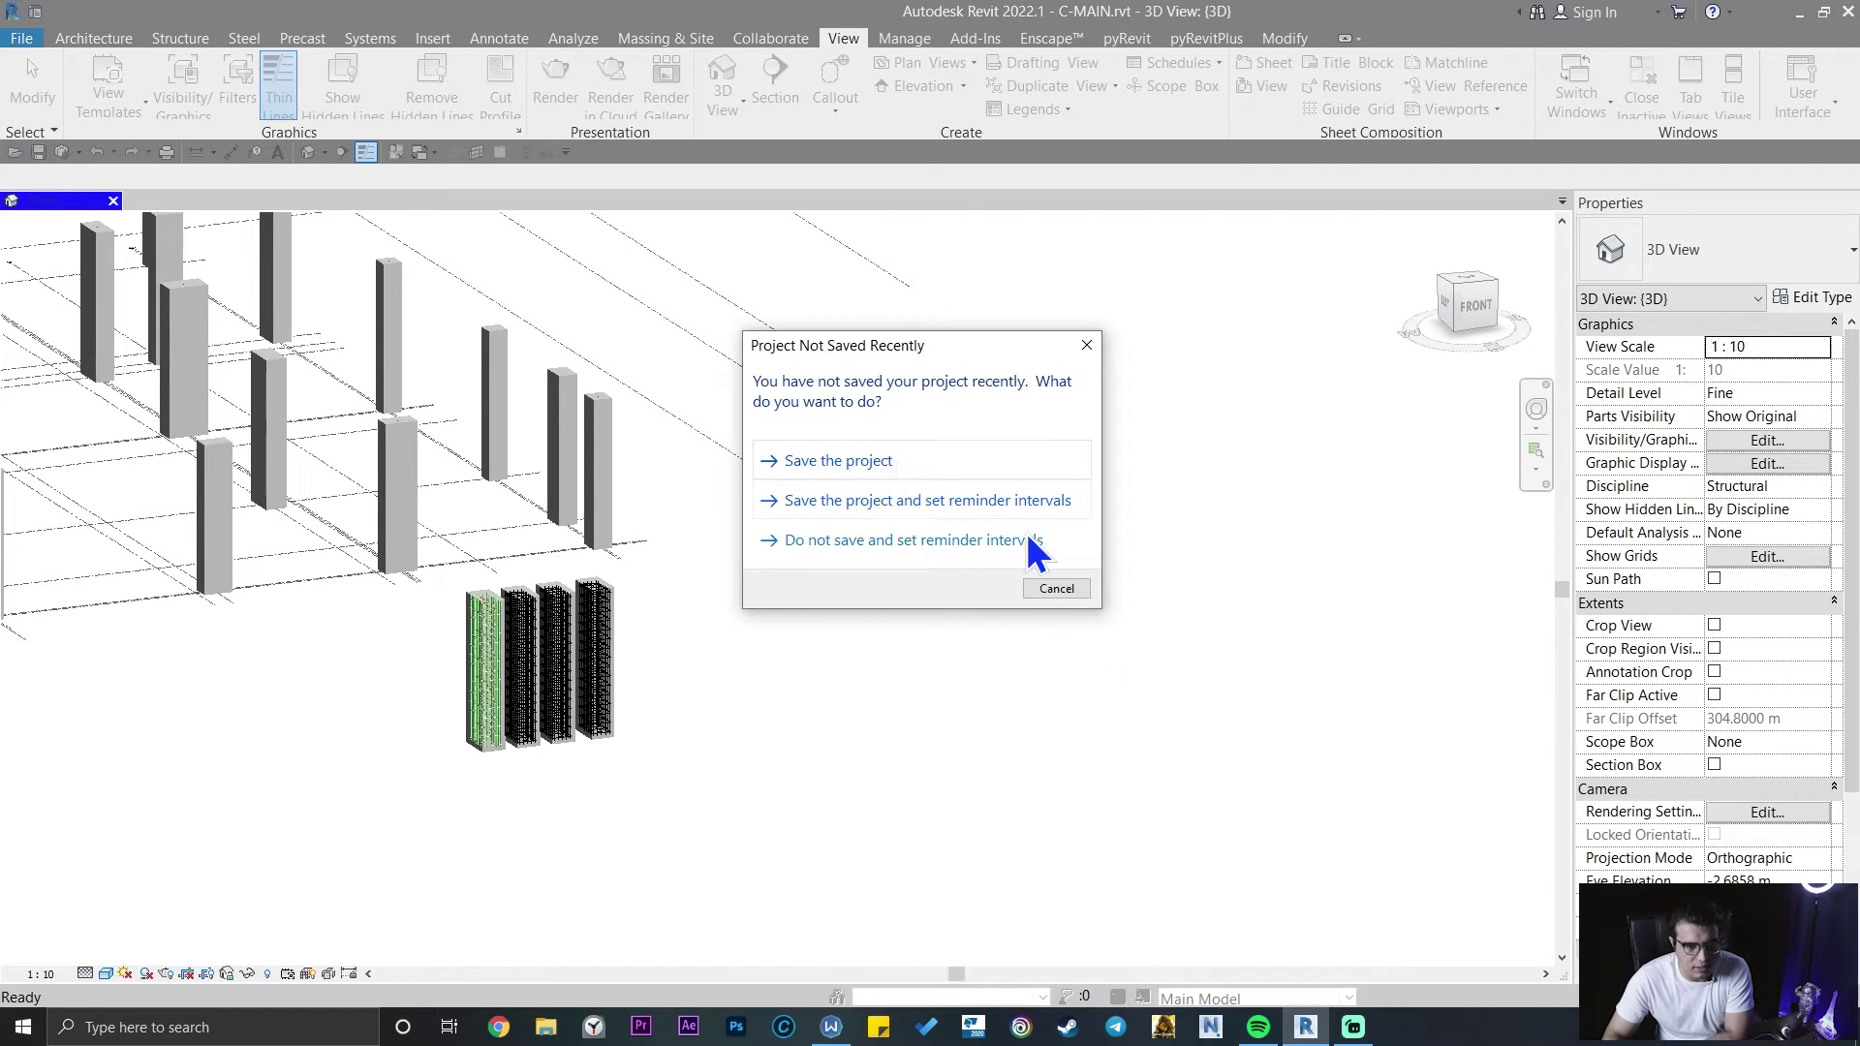
left_click(1068, 590)
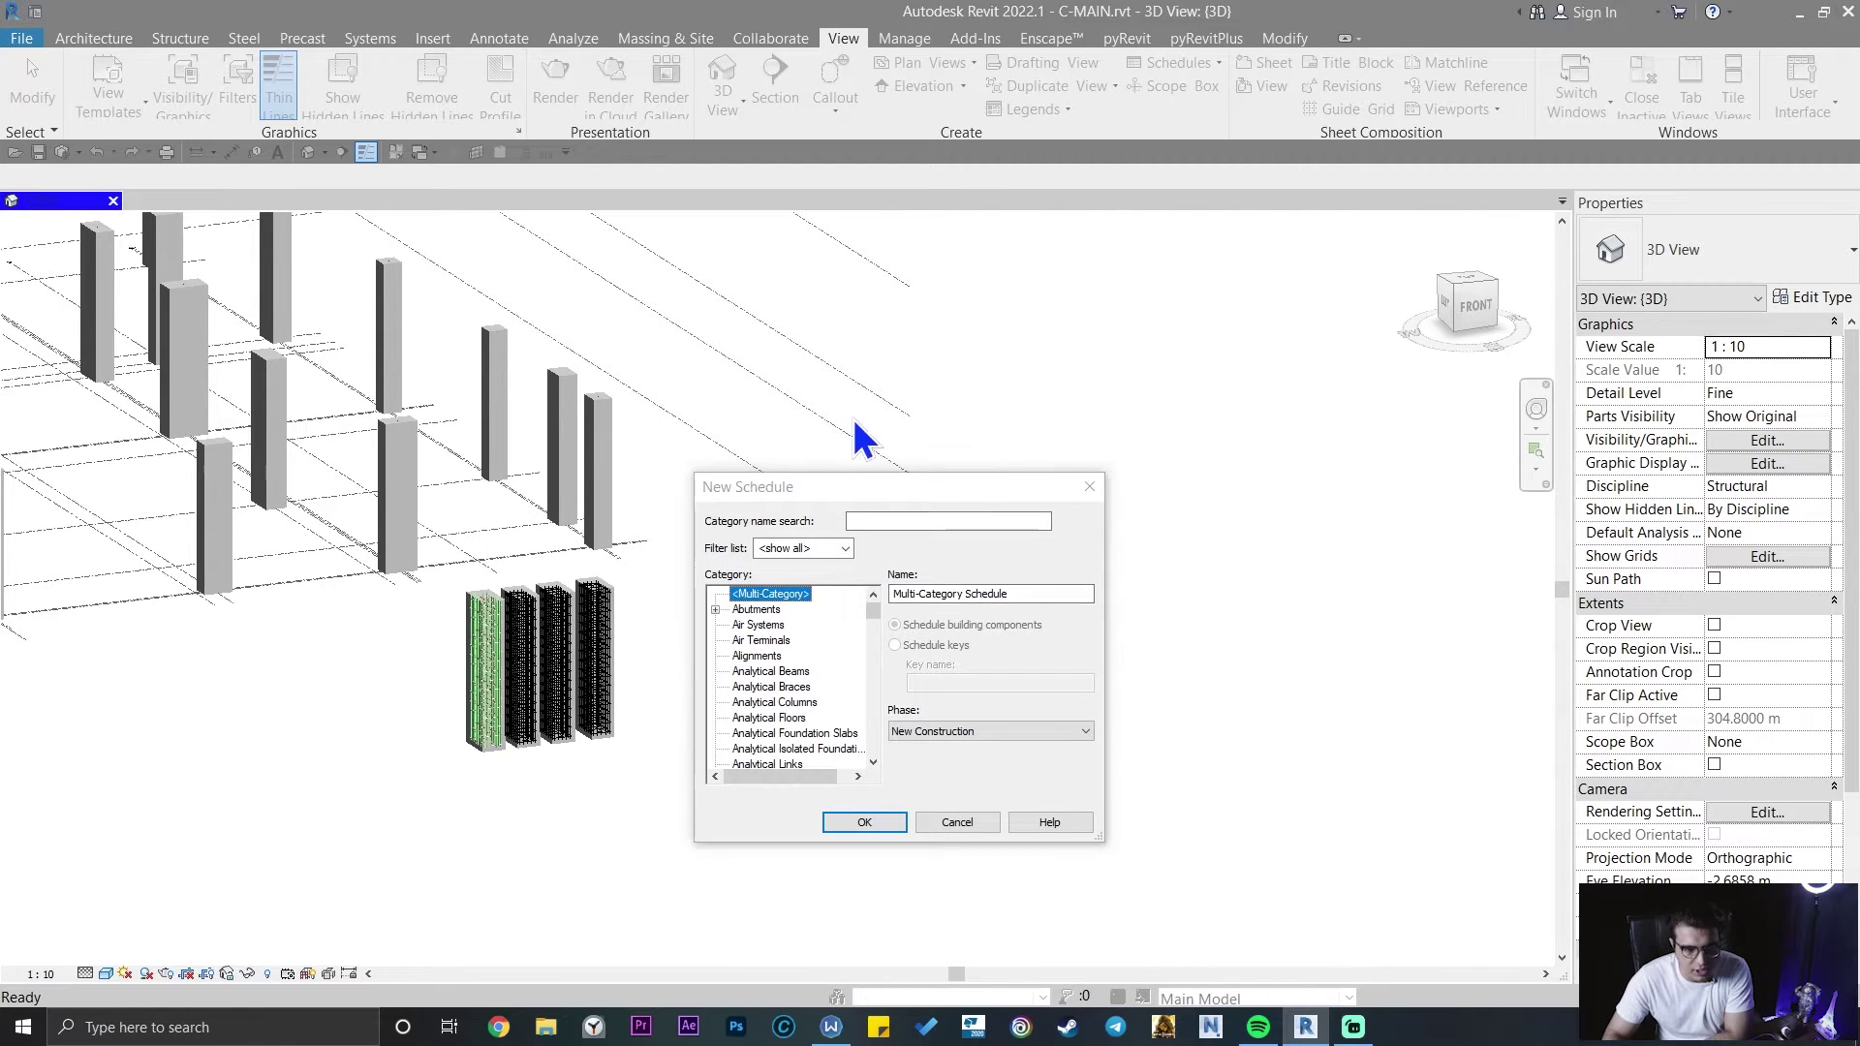
- Choose the Structural Columns category and keep the name Structural Column Schedule
left_click_drag(839, 490, 658, 430)
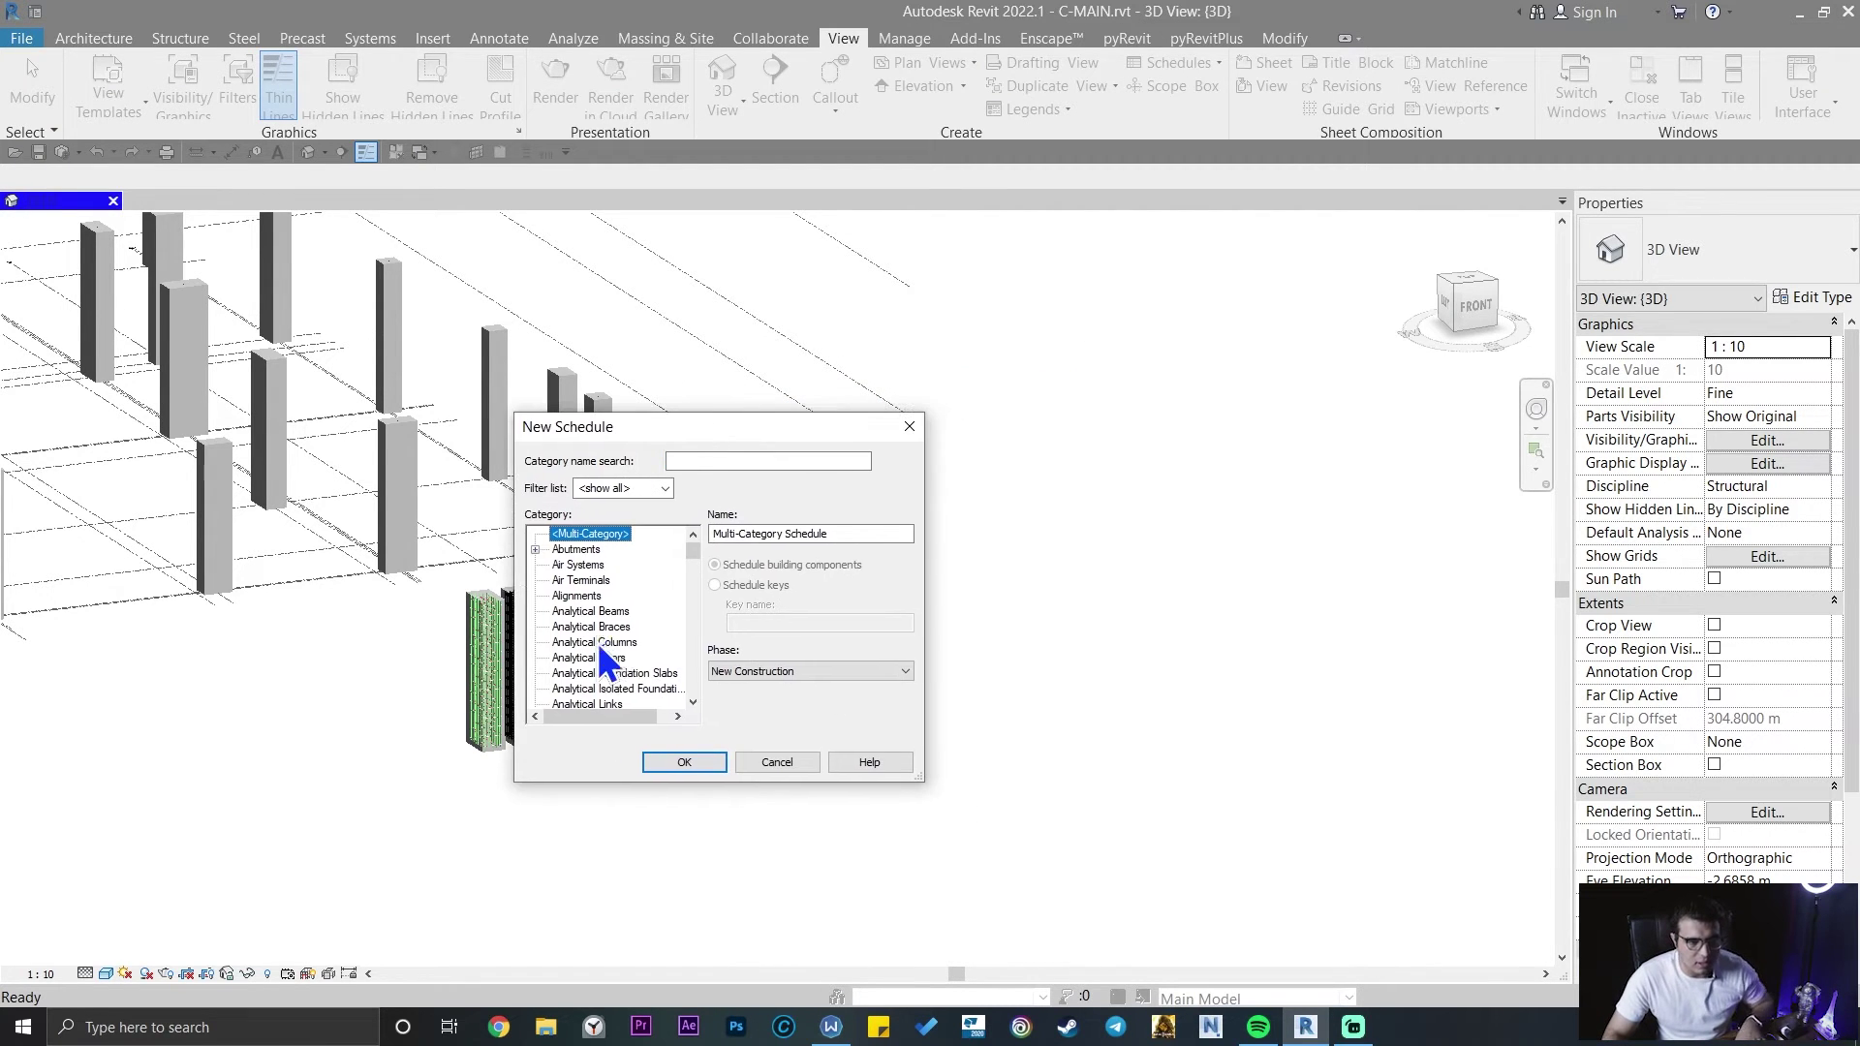
scroll(614, 643, "down", 15)
left_click(590, 672)
scroll(650, 615, "down", 5)
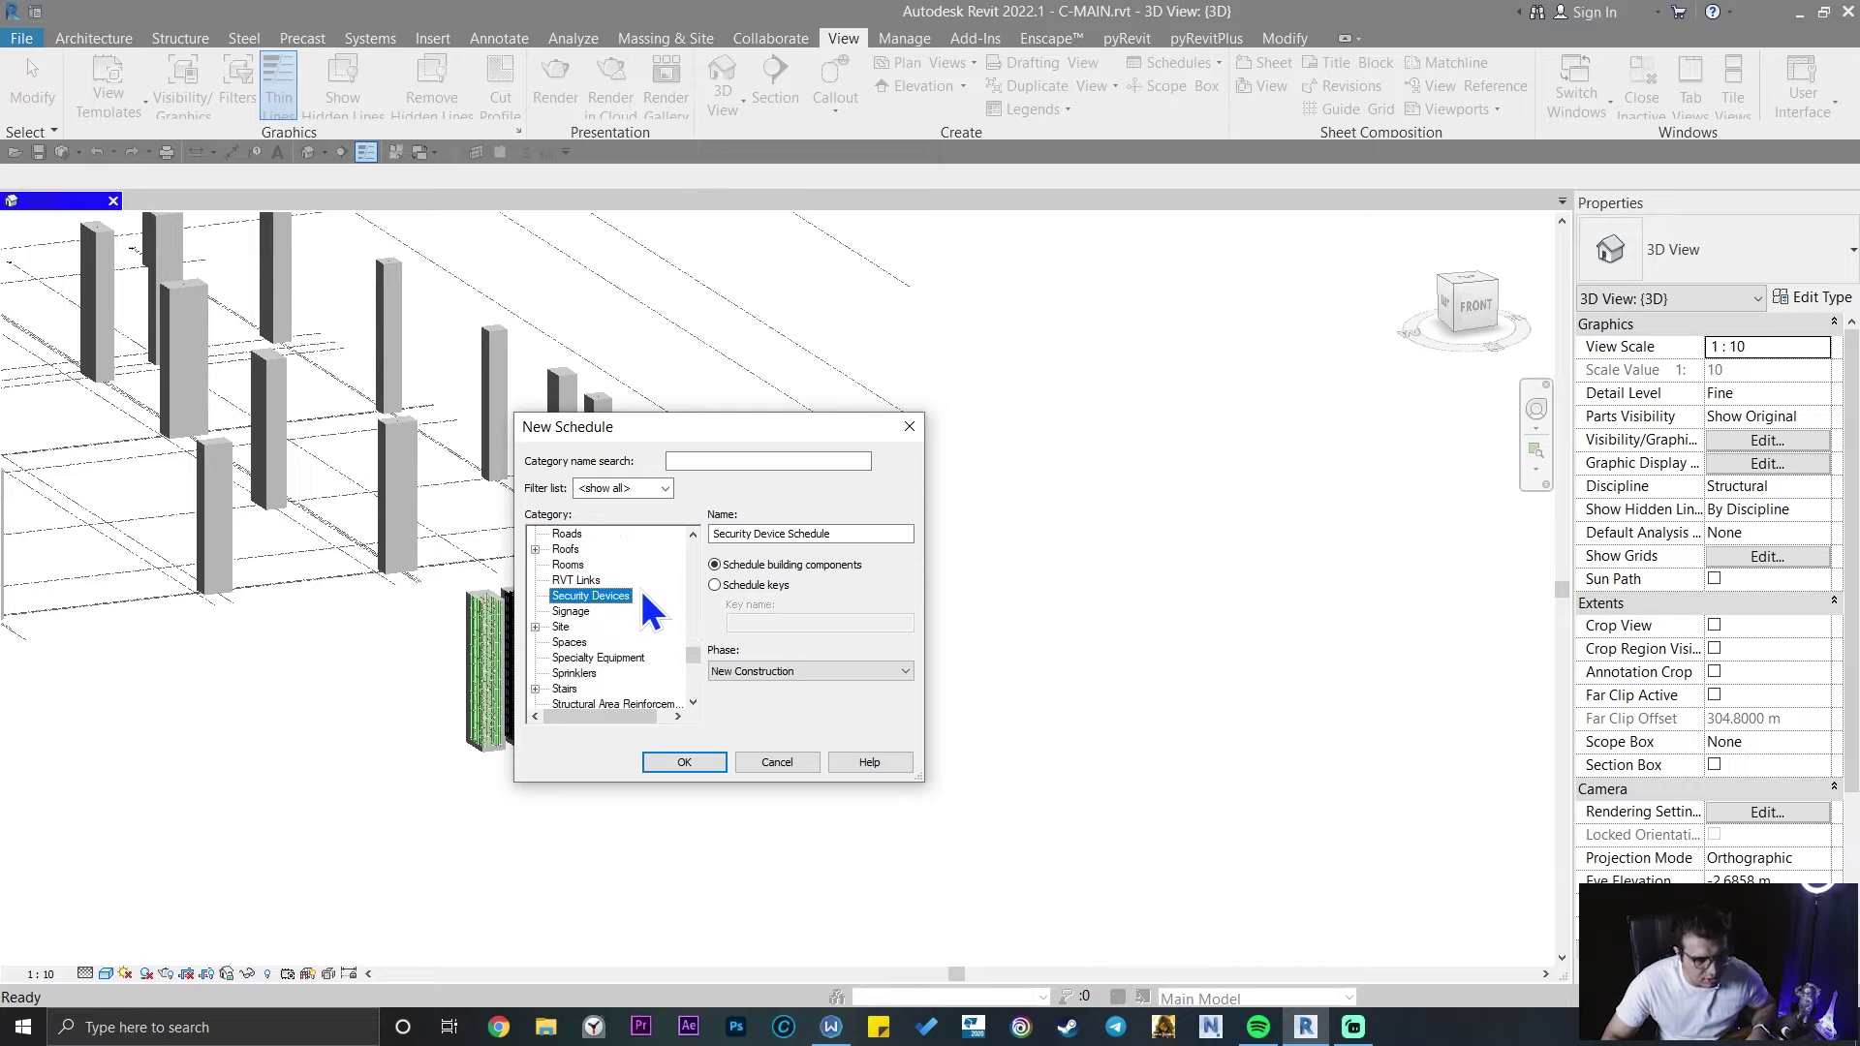
scroll(620, 620, "down", 4)
left_click(594, 549)
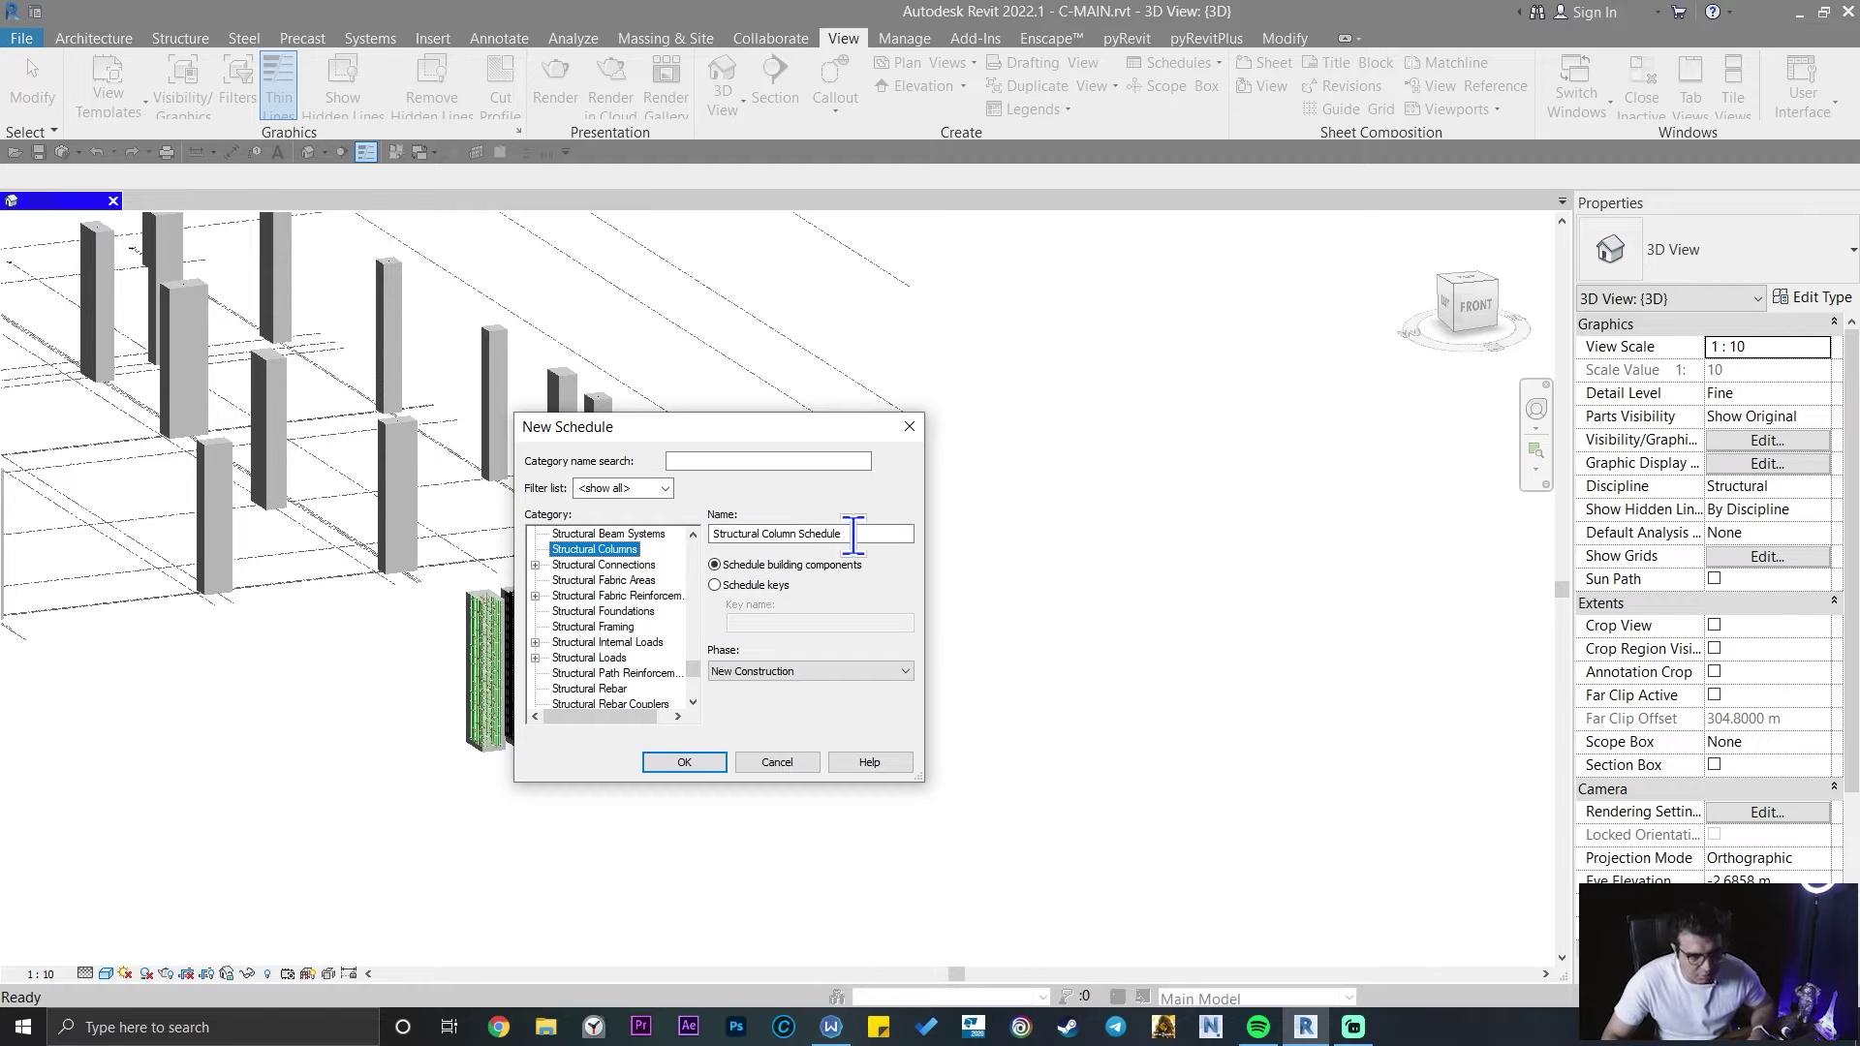
left_click_drag(862, 534, 833, 533)
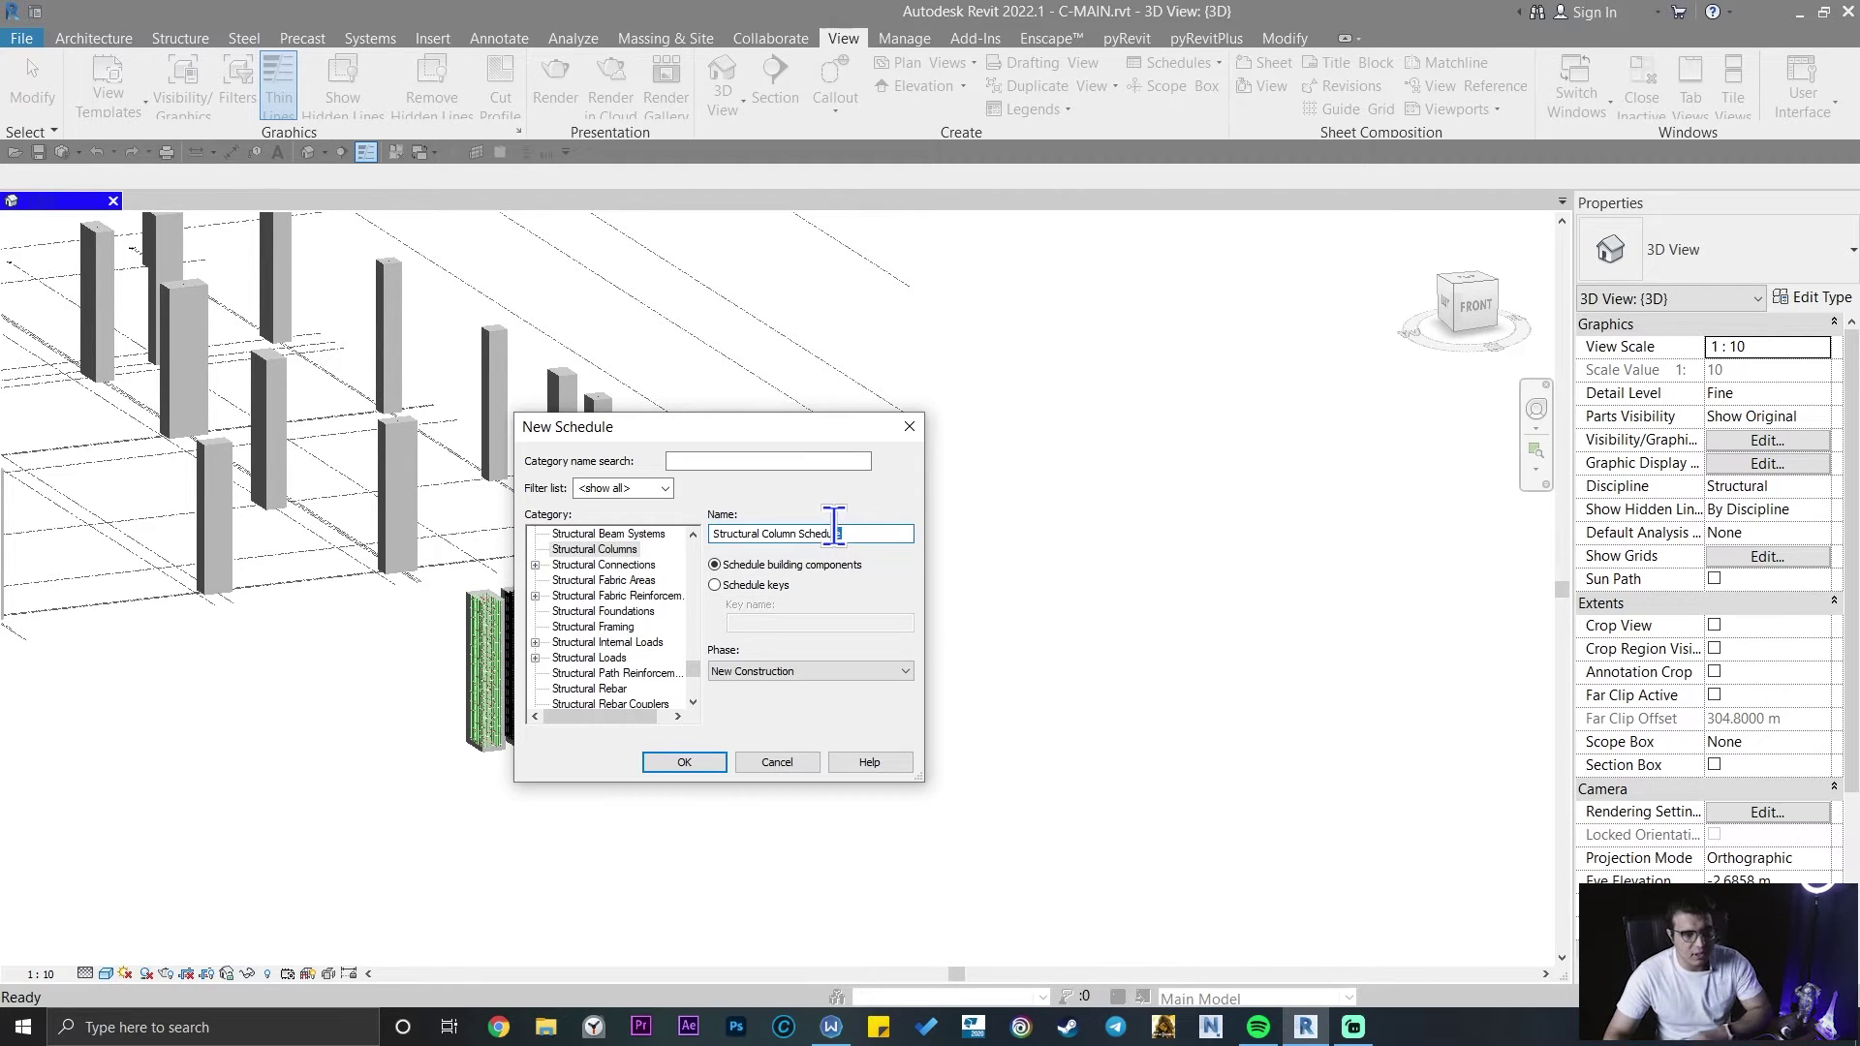
left_click(664, 765)
left_click_drag(986, 235, 764, 272)
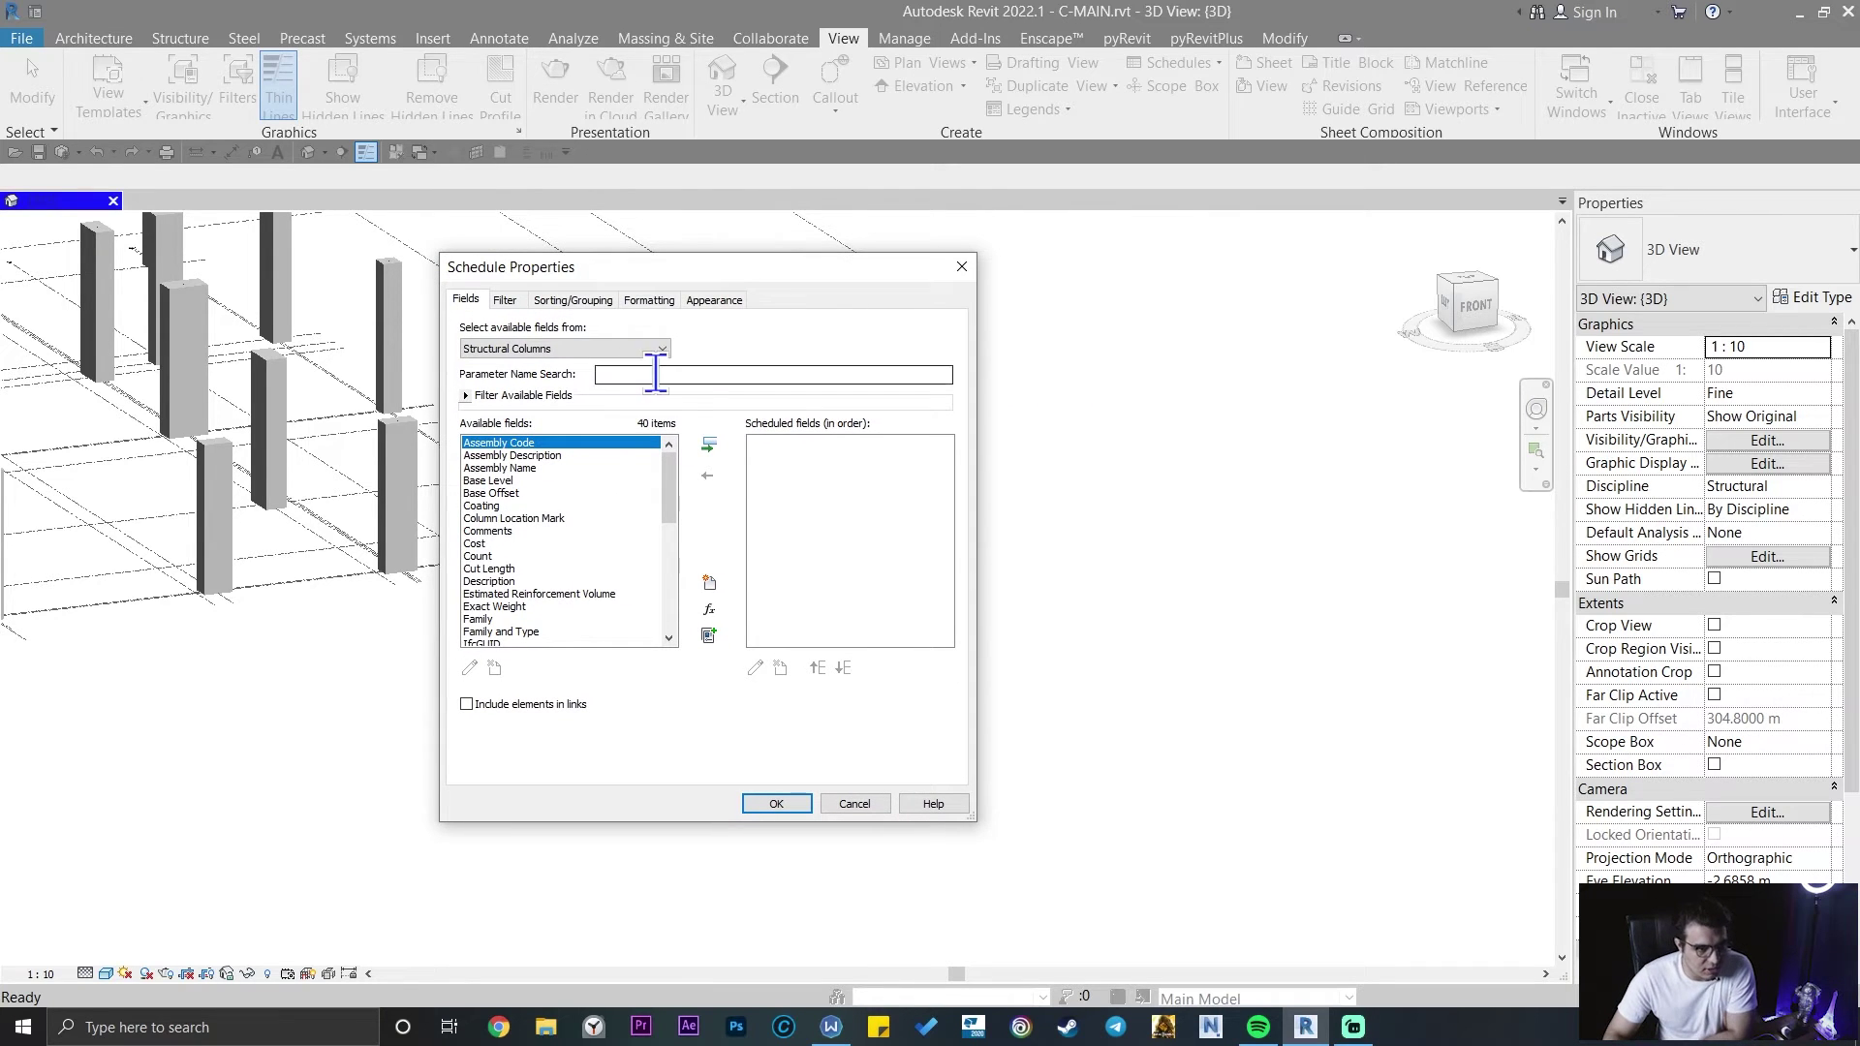
- Add Family and Type to the schedule's scheduled fields
left_click_drag(746, 267, 788, 264)
left_click(571, 504)
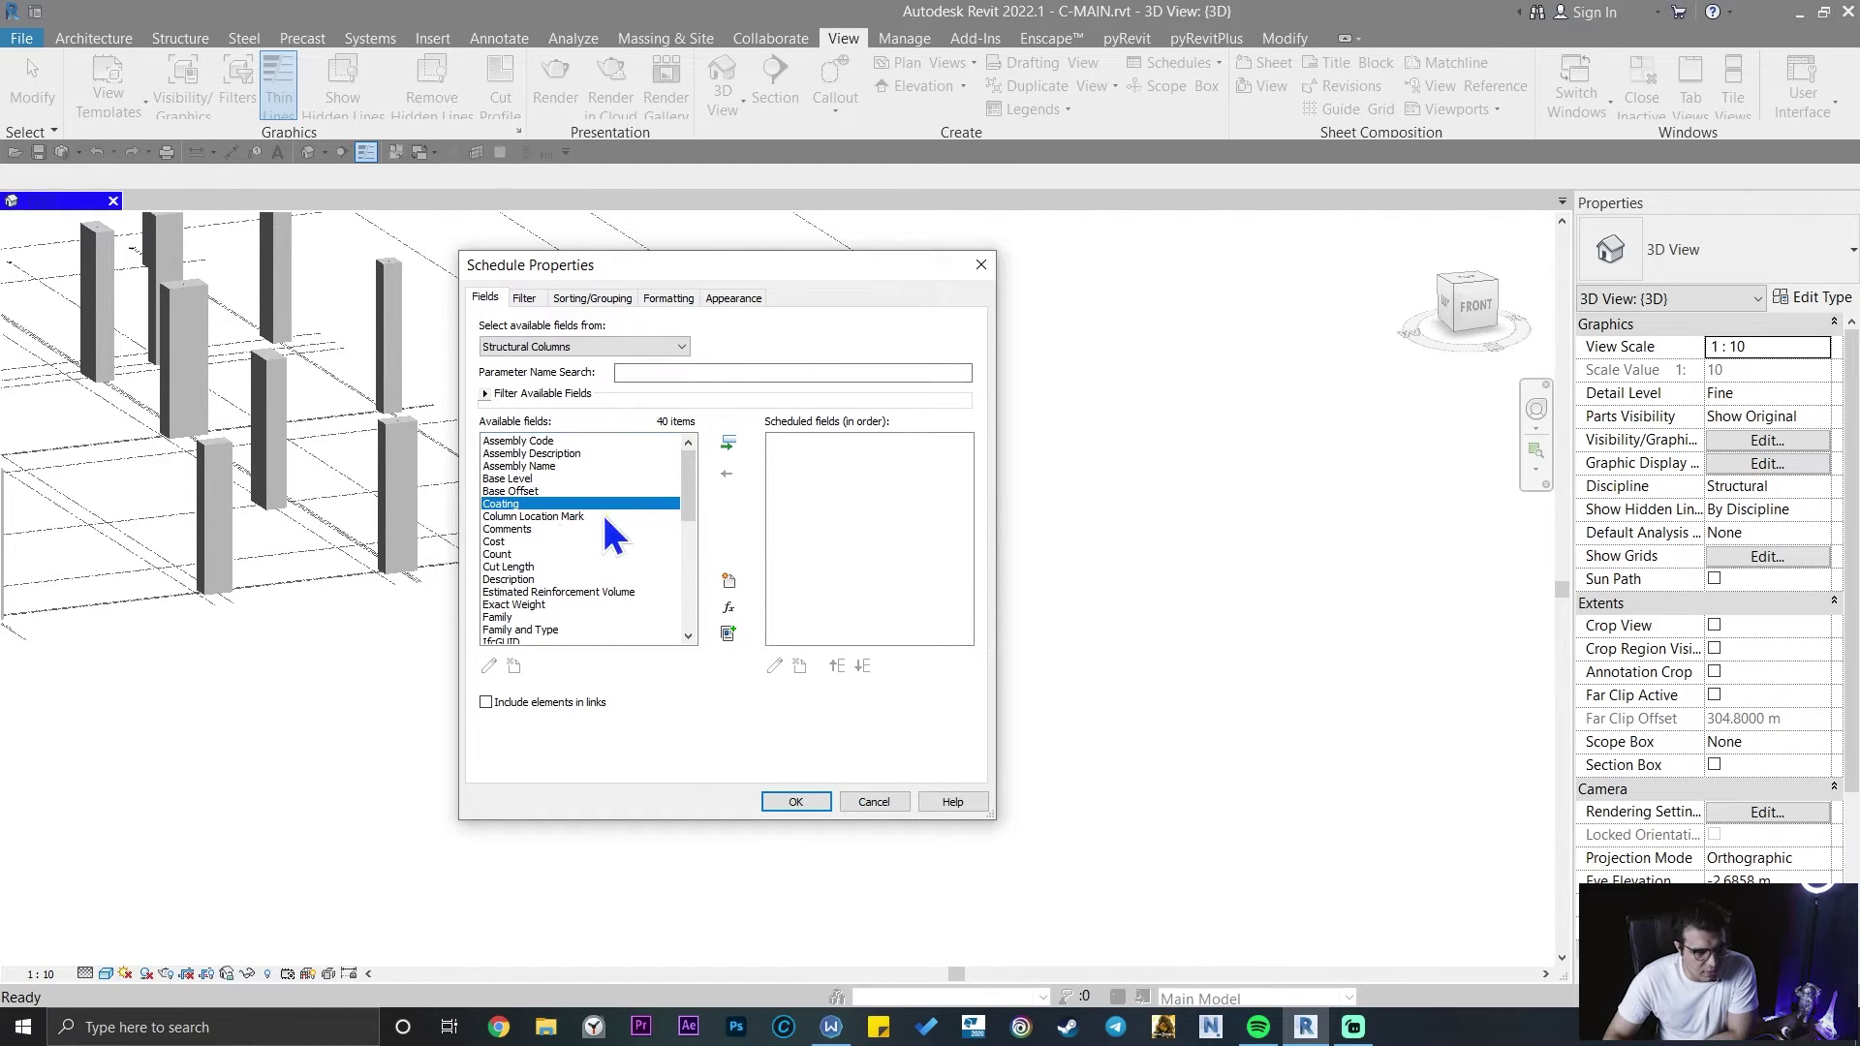
left_click(550, 517)
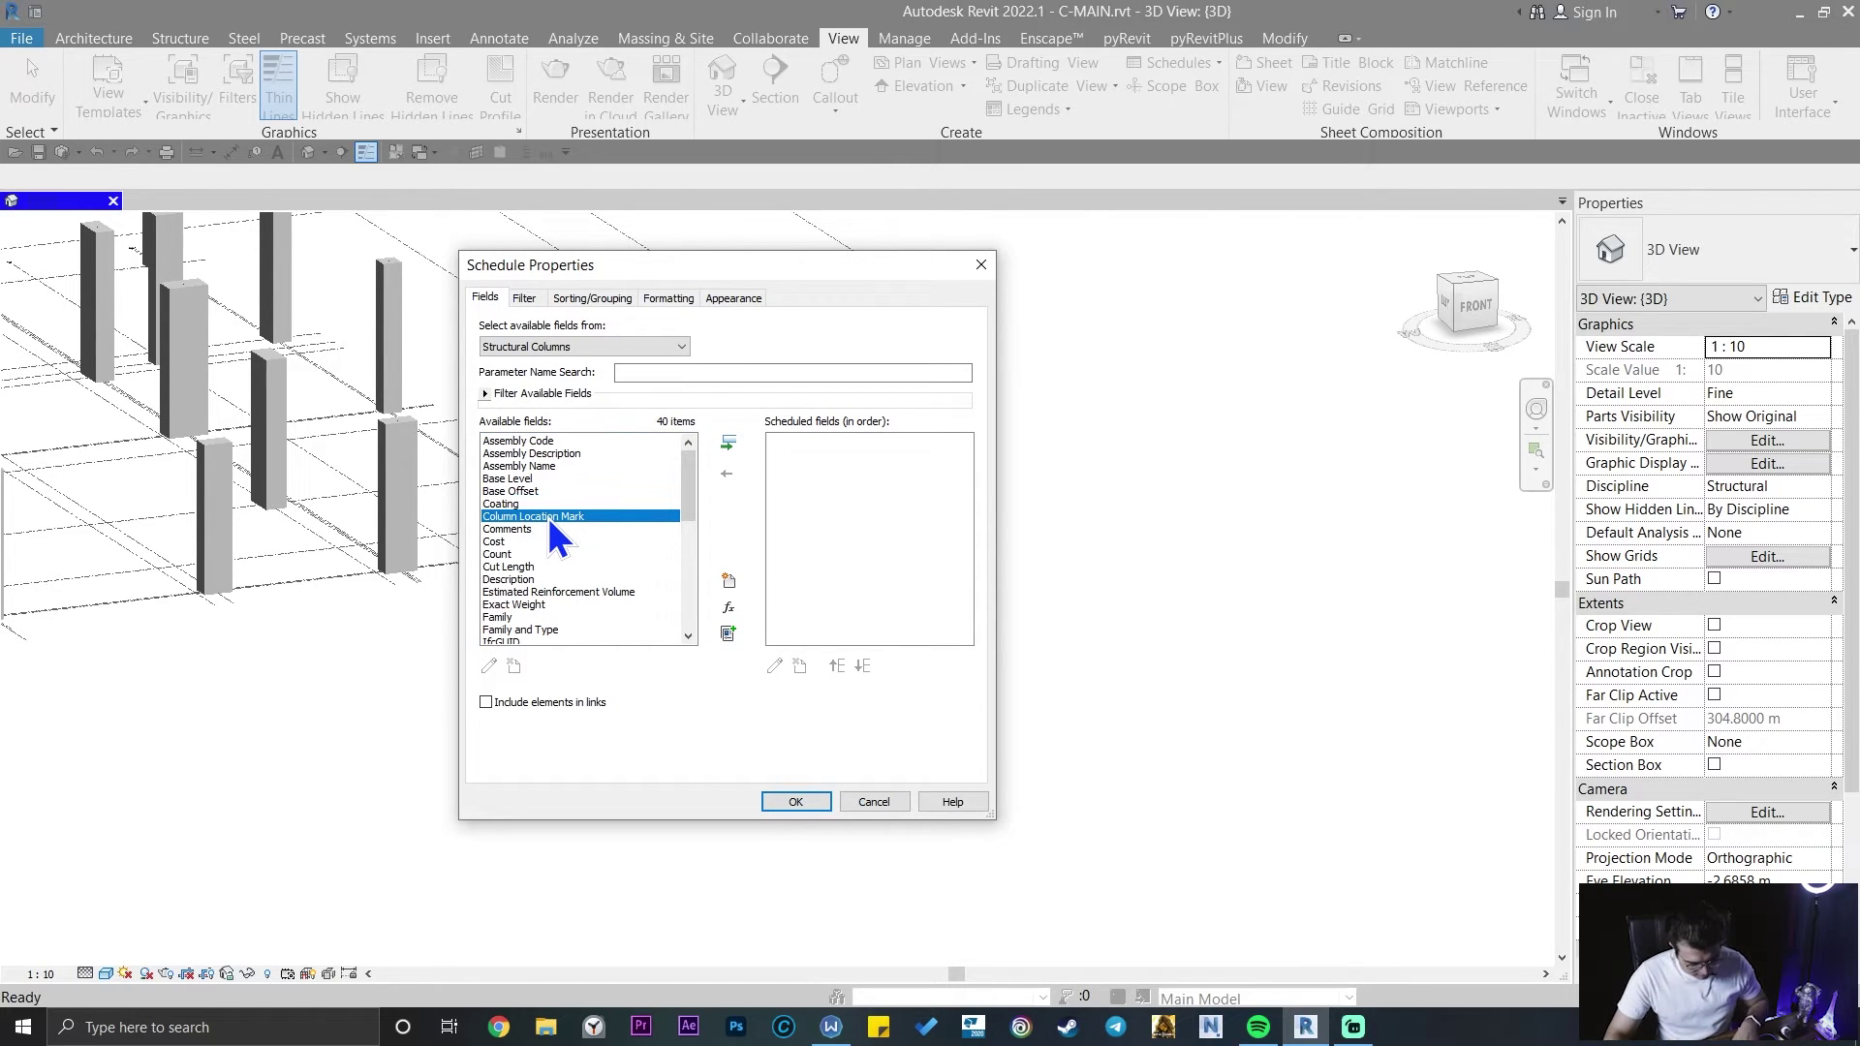
left_click(581, 616)
scroll(620, 572, "down", 2)
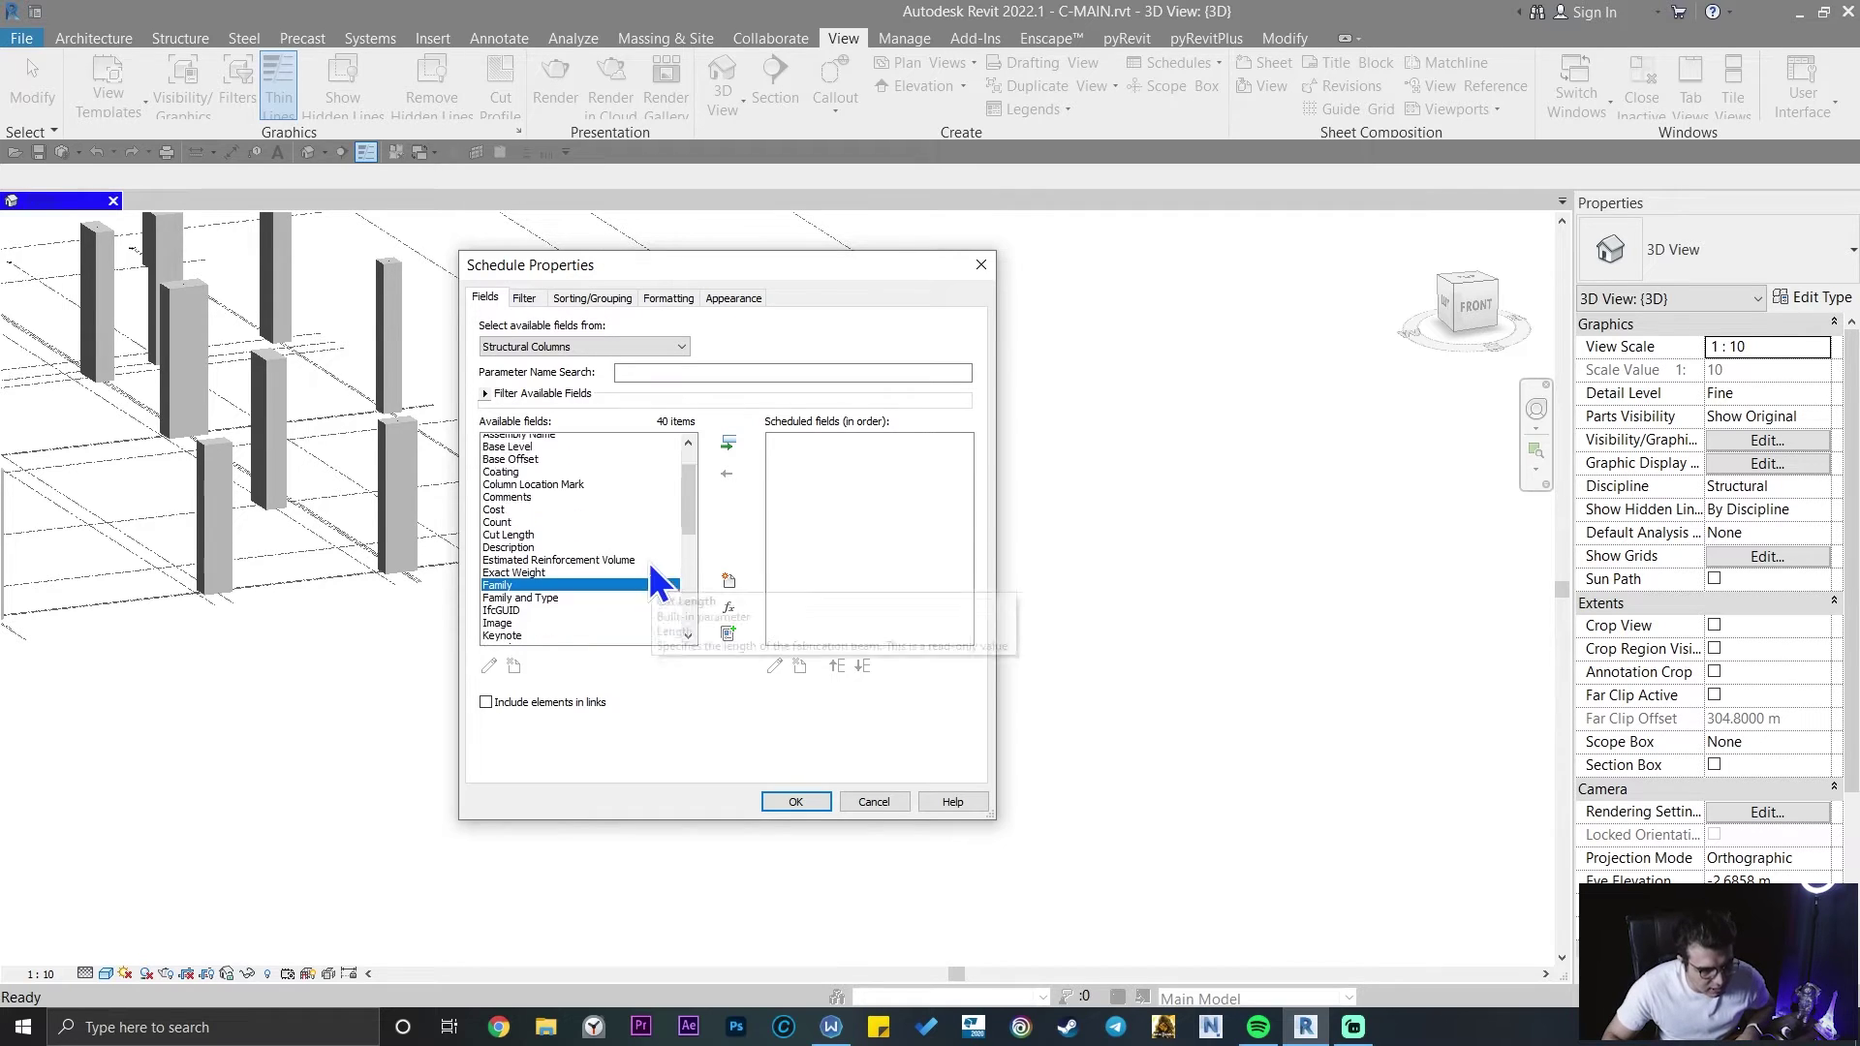
left_click(545, 555)
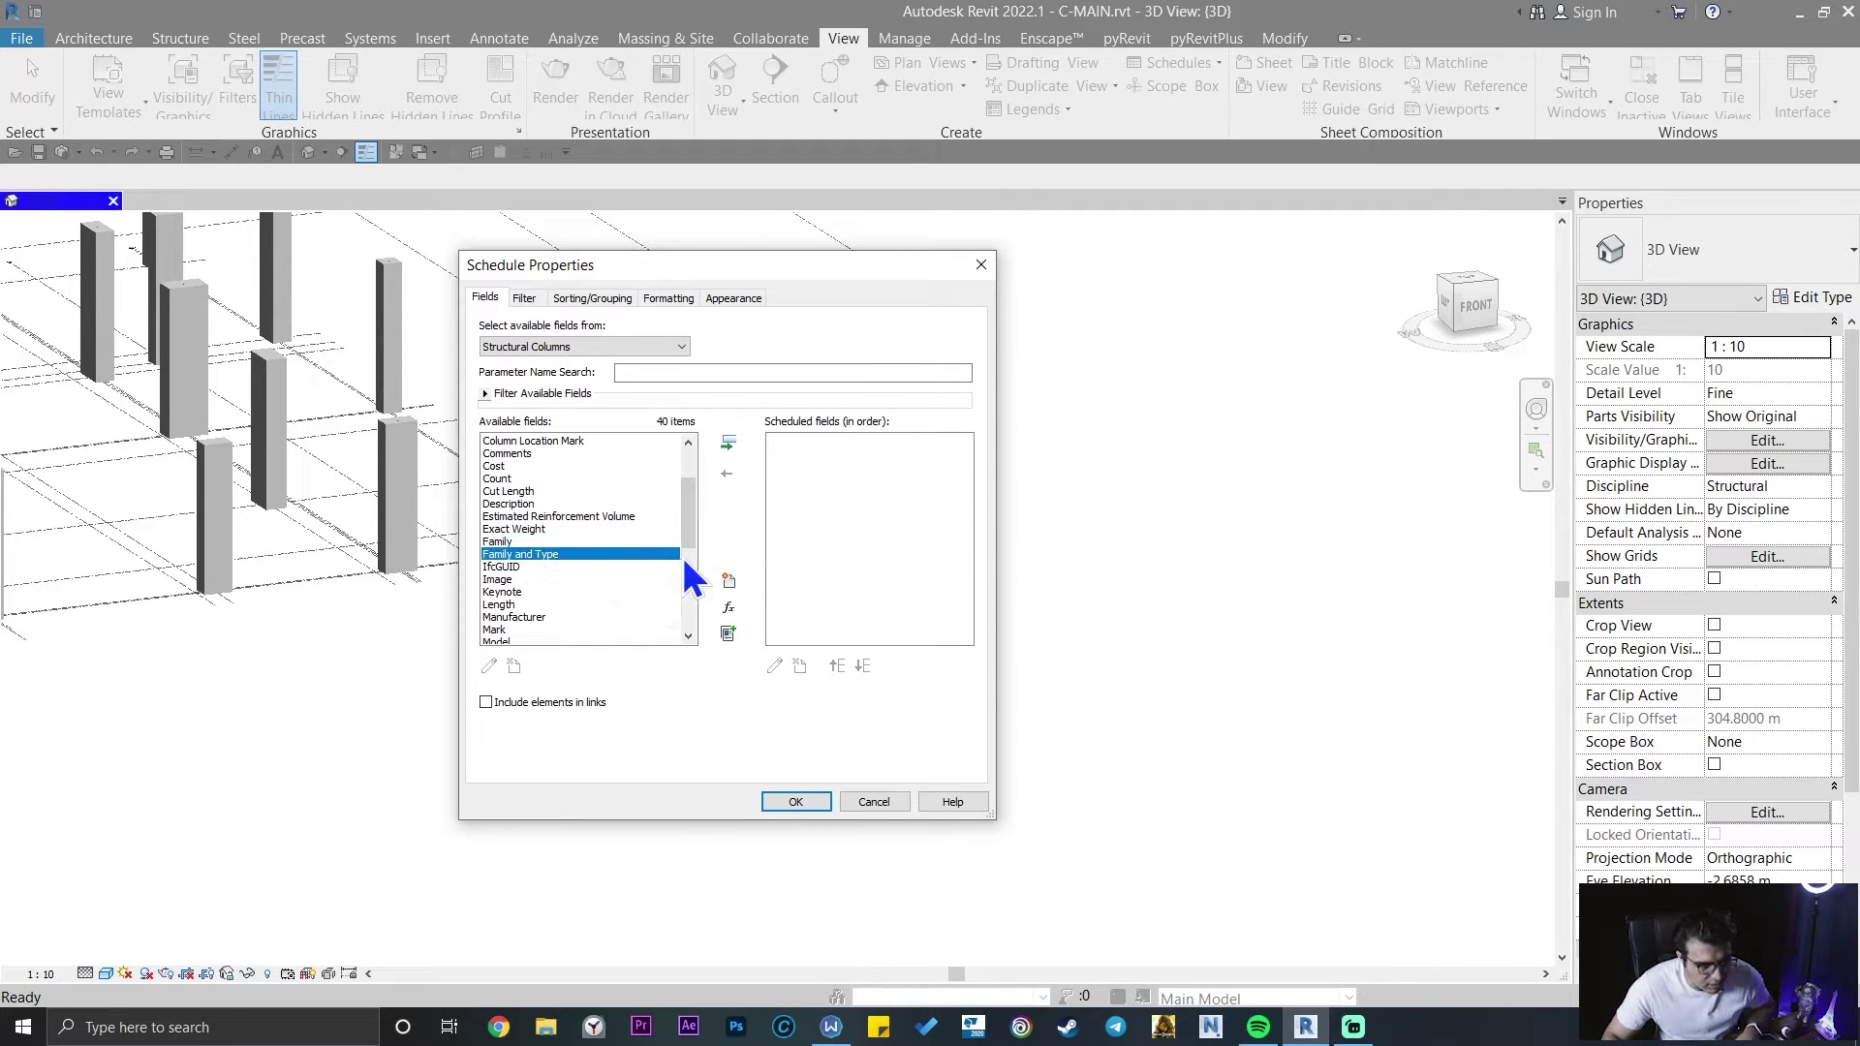
left_click(729, 444)
- Add Volume and Estimated Reinforcement Volume as fields and generate the schedule
left_click(542, 503)
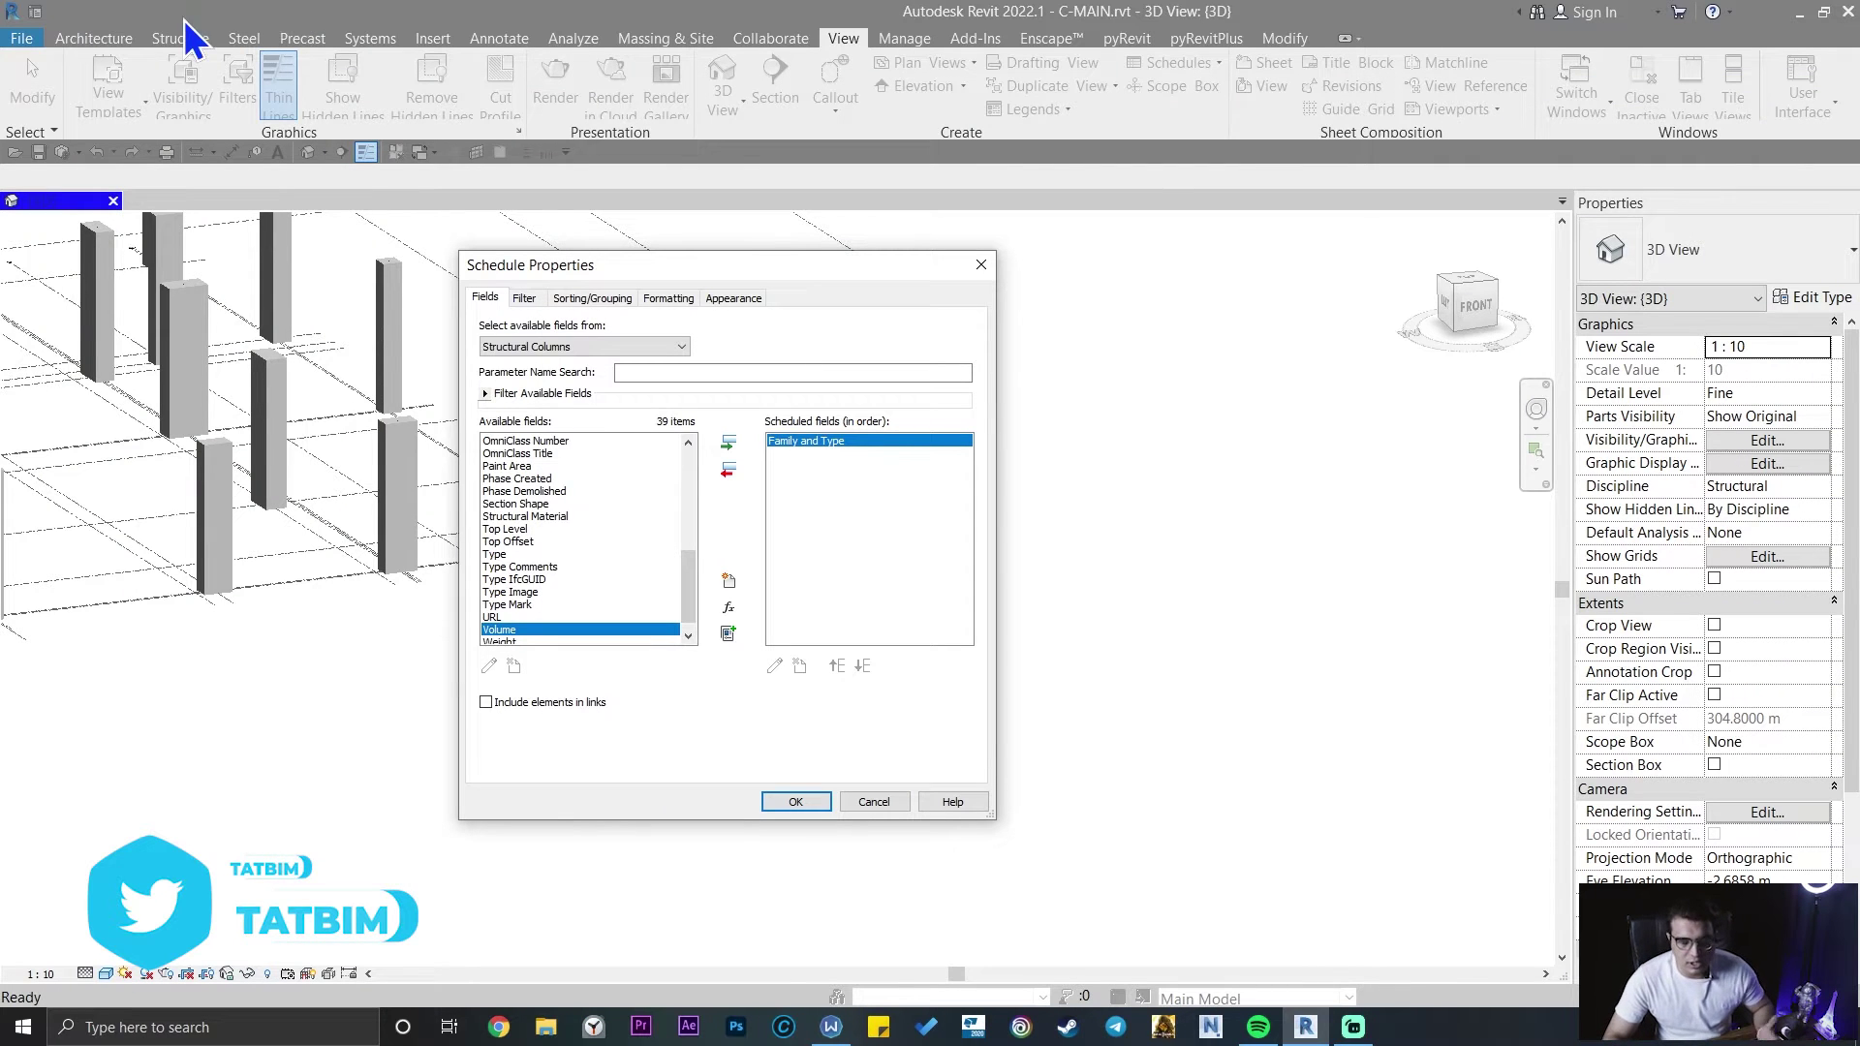
left_click(728, 444)
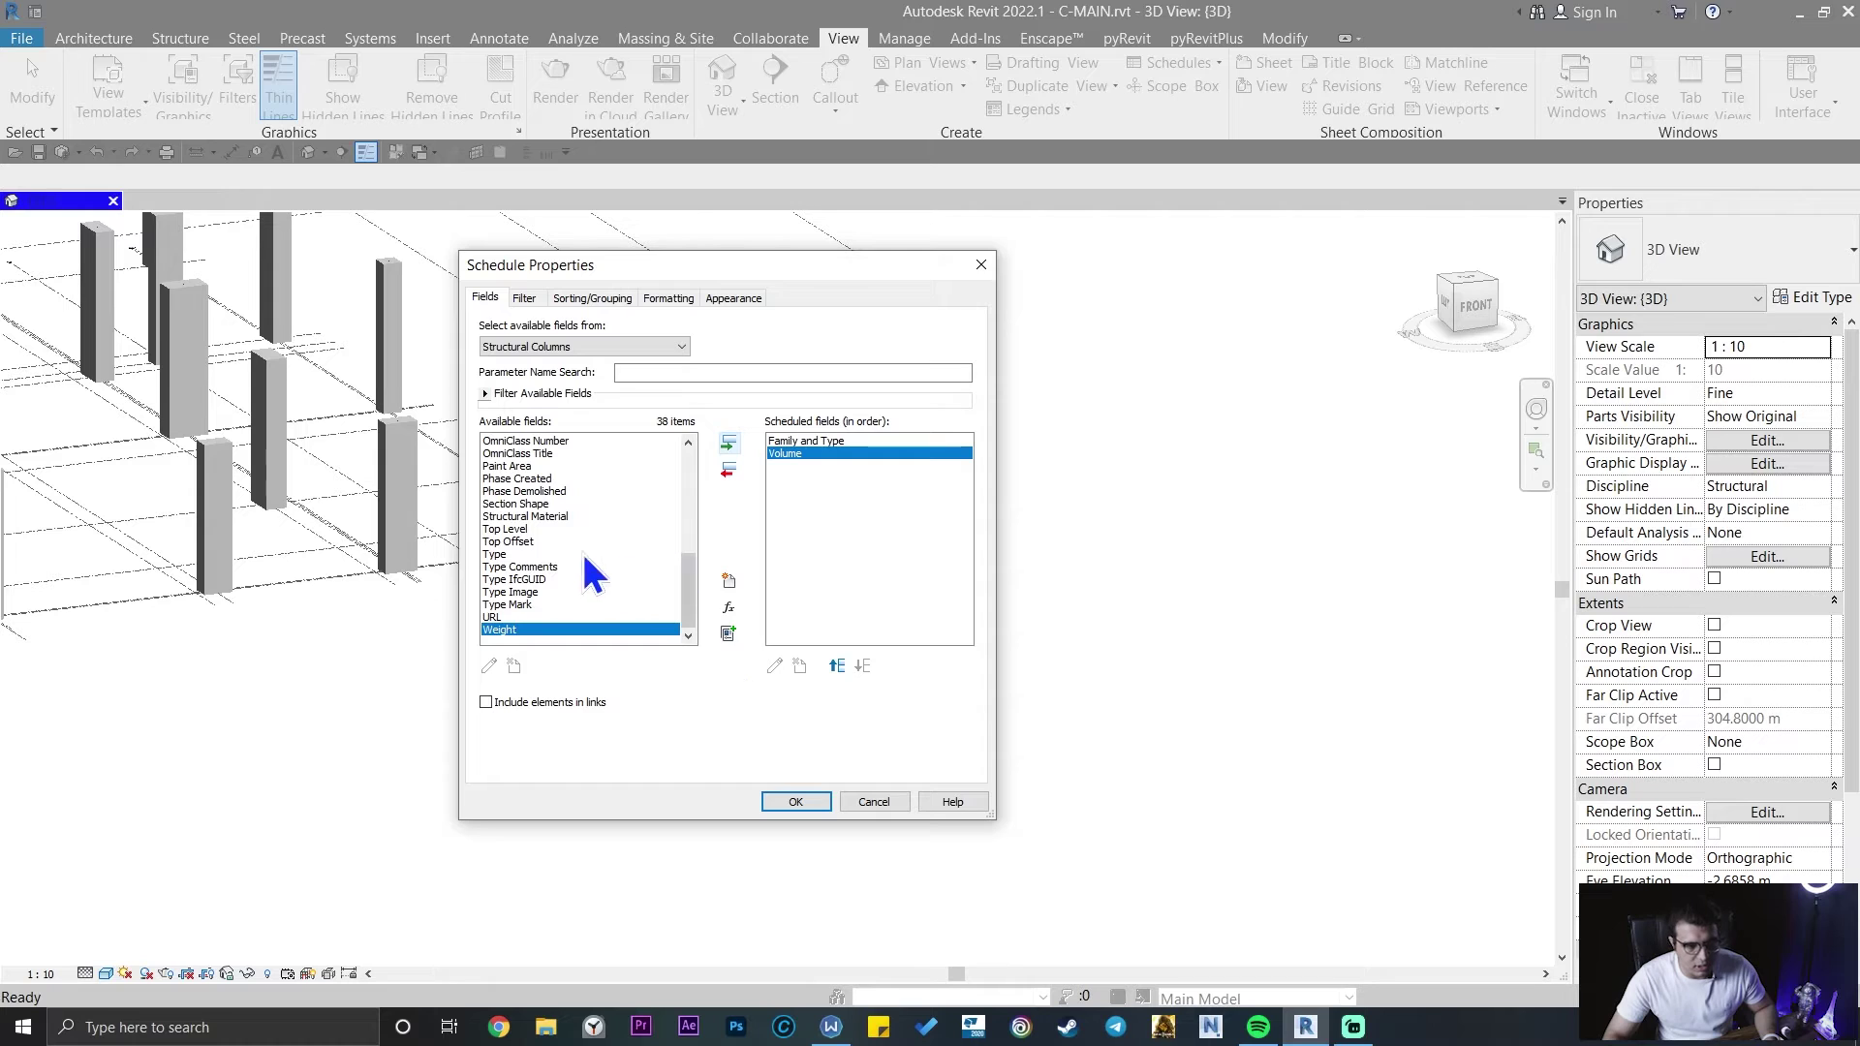
left_click(540, 579)
key("e")
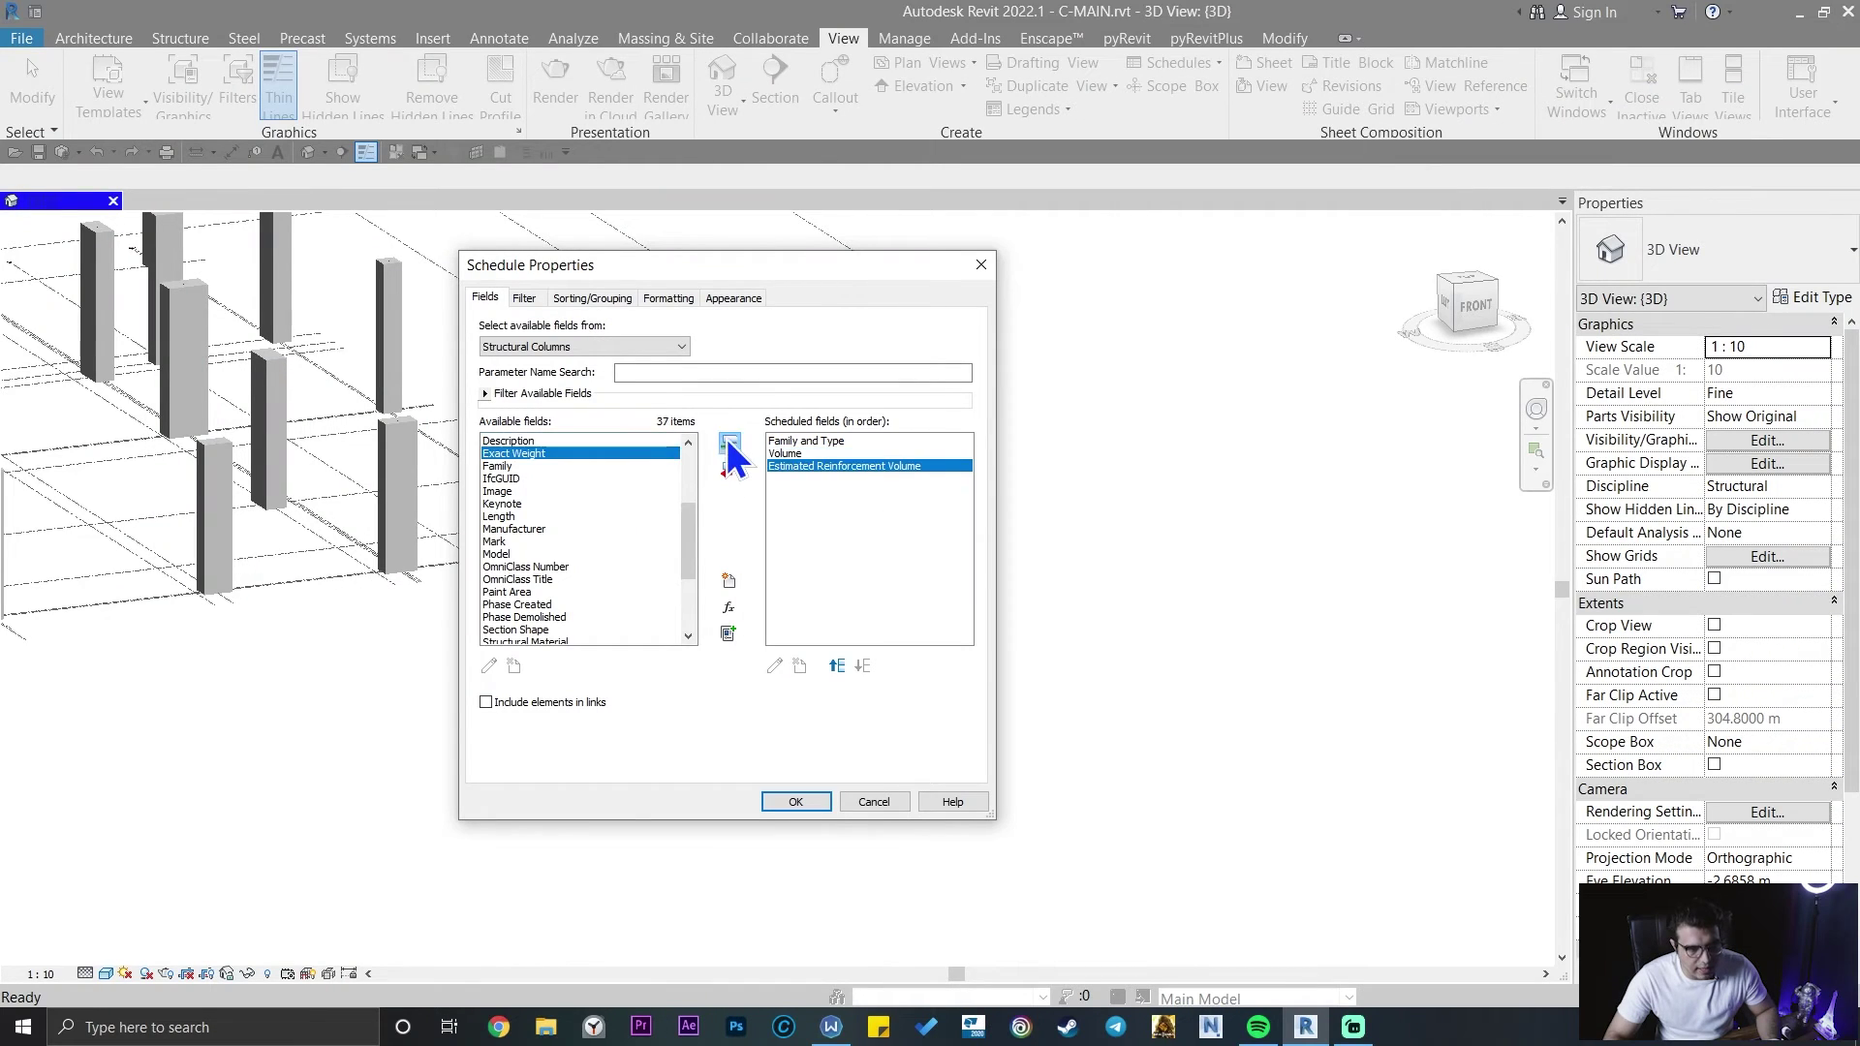
left_click(793, 800)
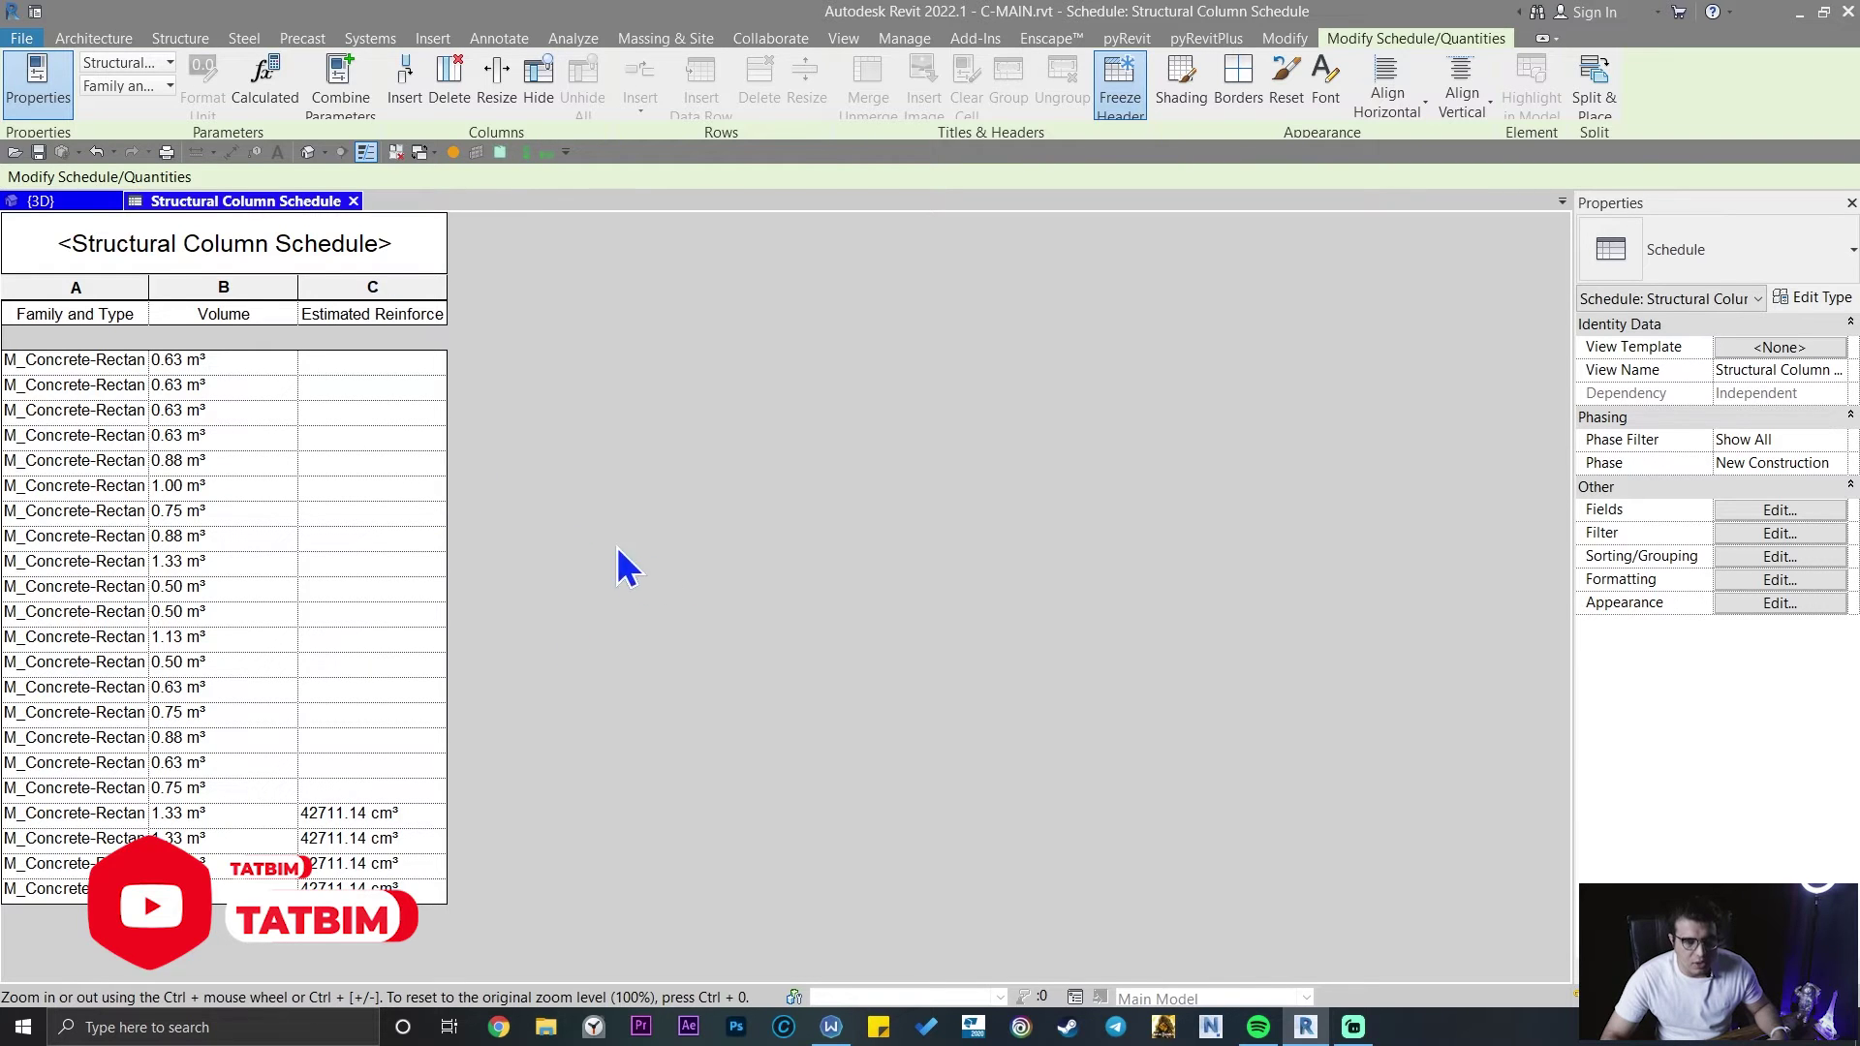
- Widen the Family and Type, Volume and Estimated Reinforcement Volume columns so their contents fit
left_click_drag(150, 284, 327, 287)
left_click_drag(481, 287, 533, 287)
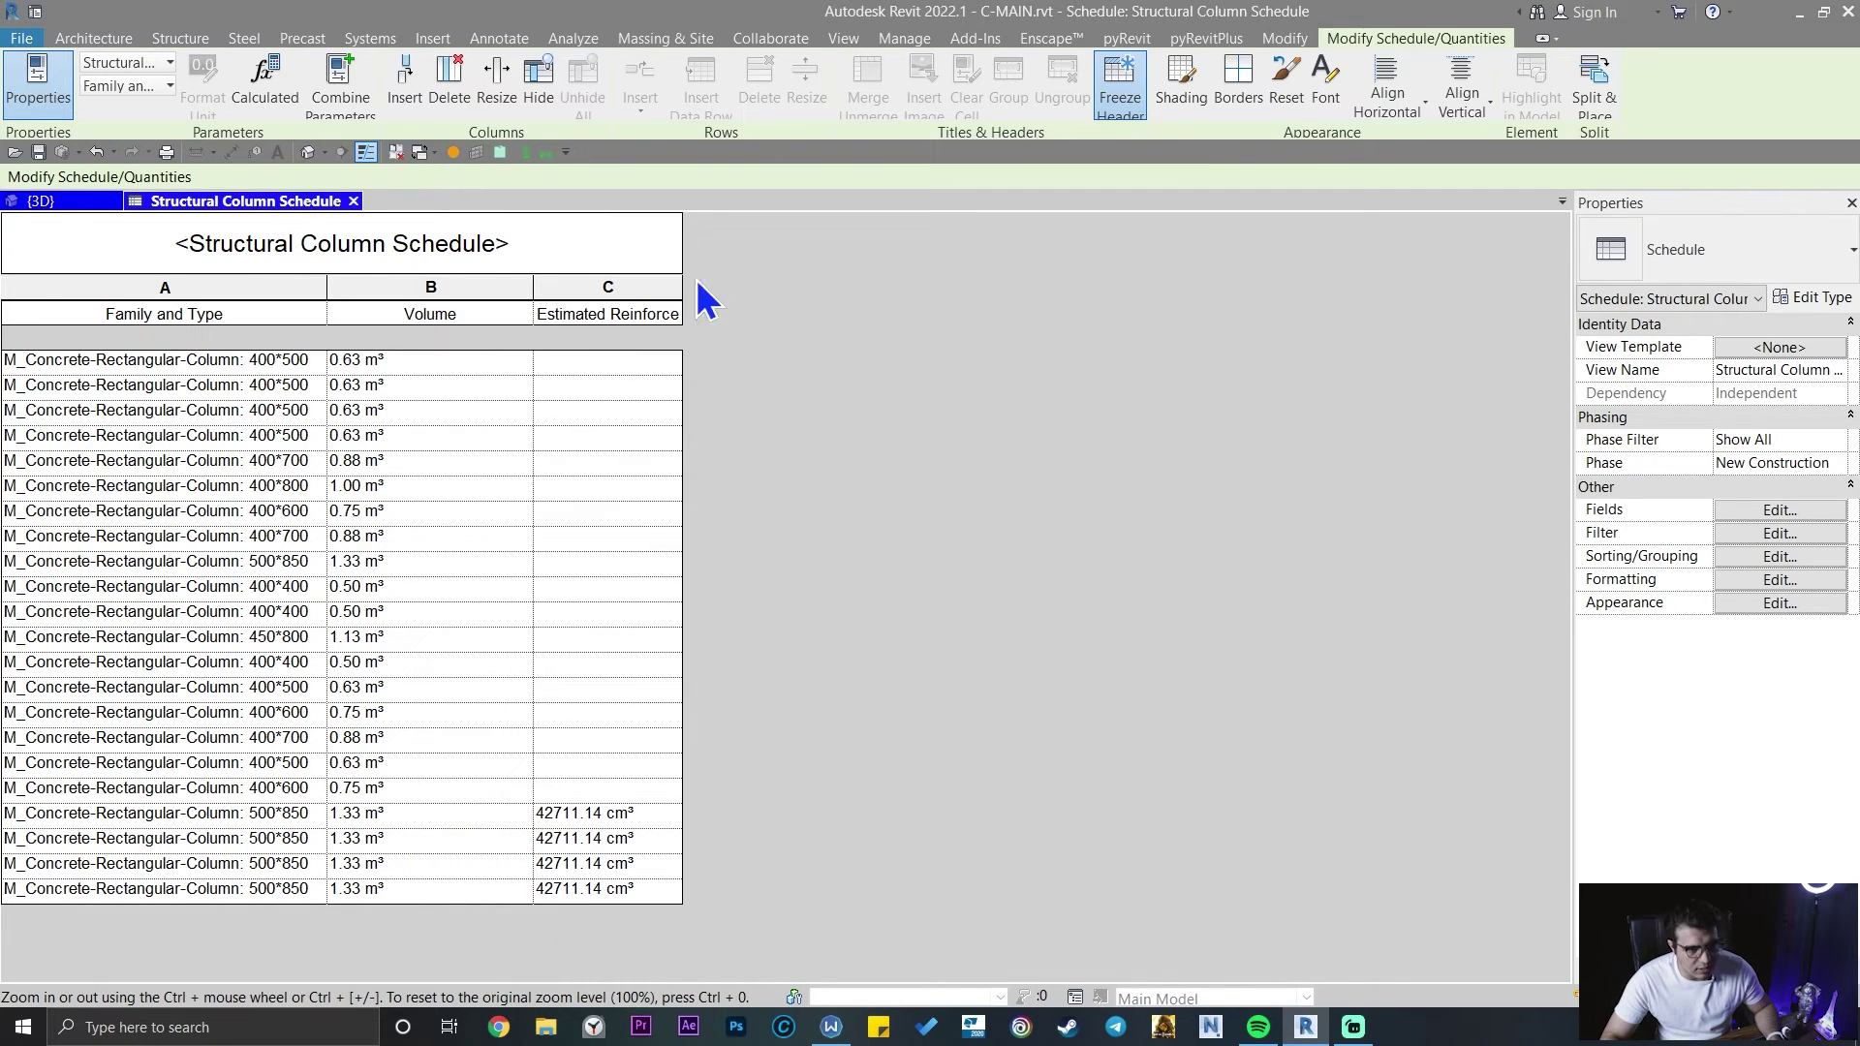
left_click_drag(683, 291, 870, 295)
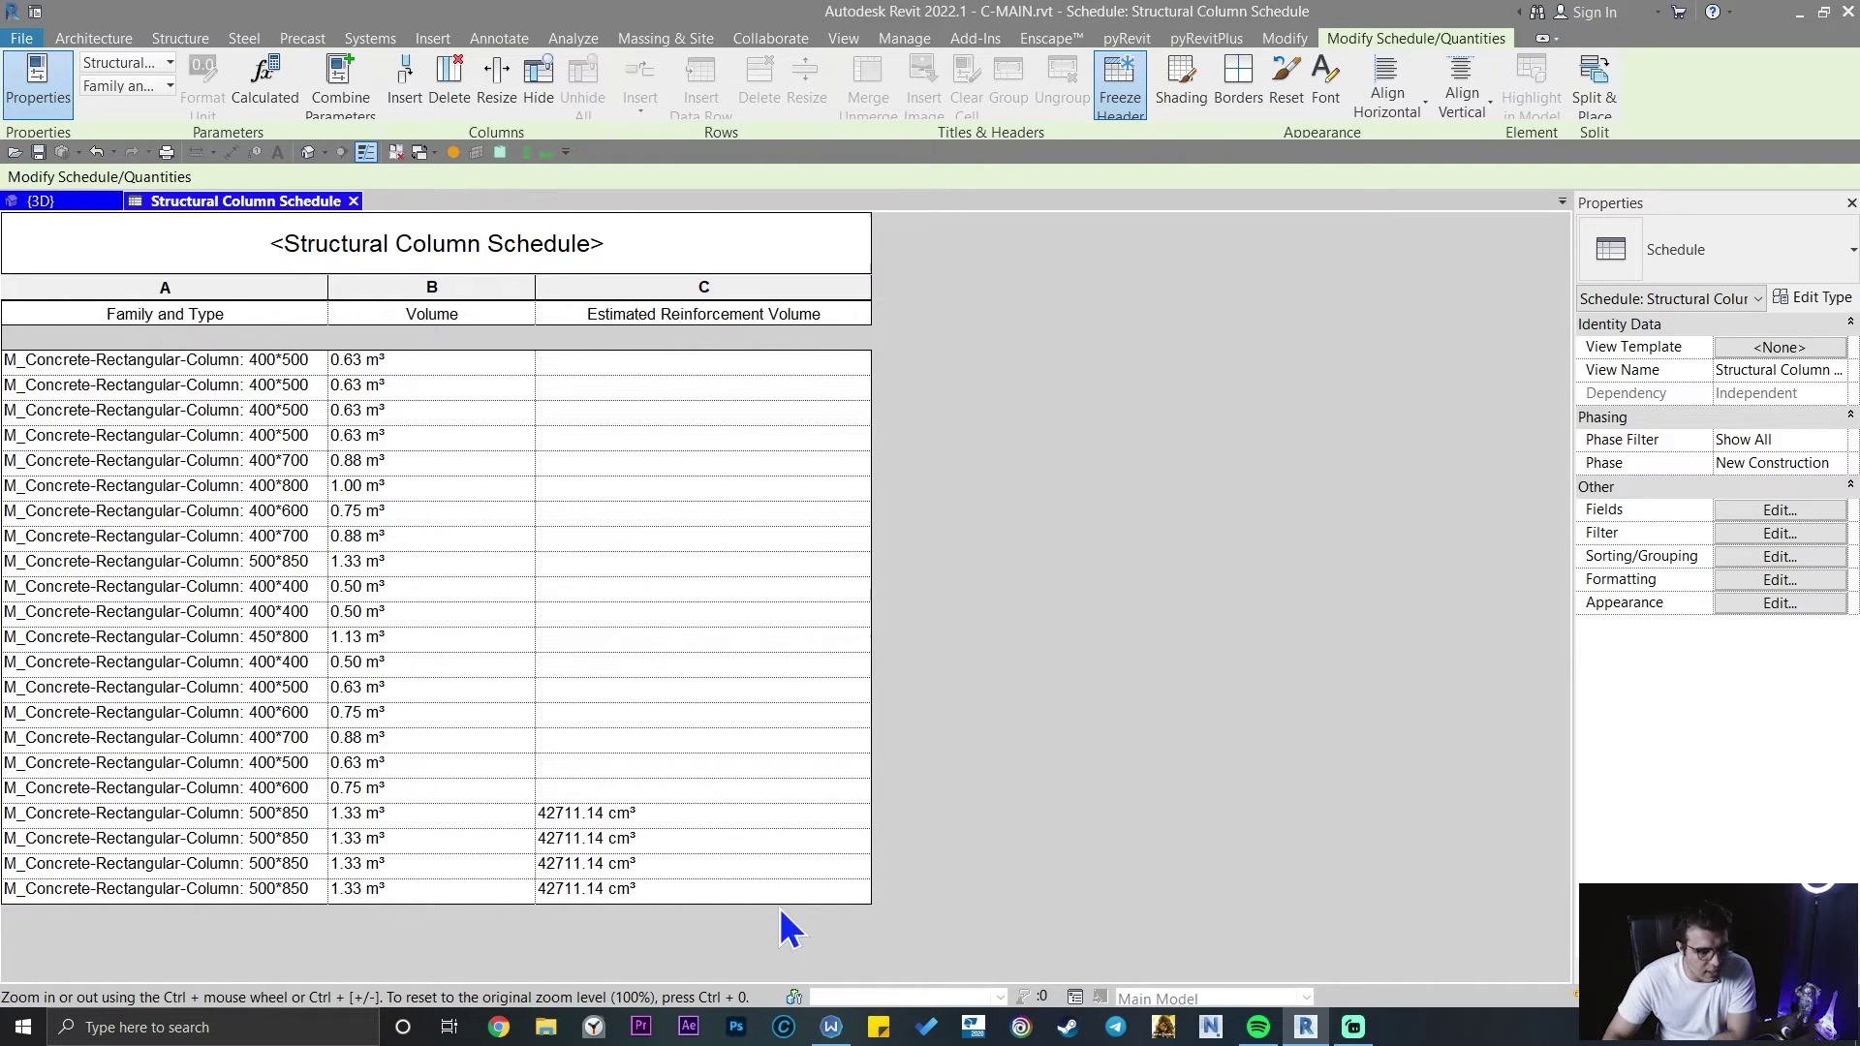
- Format the Estimated Reinforcement Volume column in cubic meters rounded to 3 decimal places
left_click(685, 290)
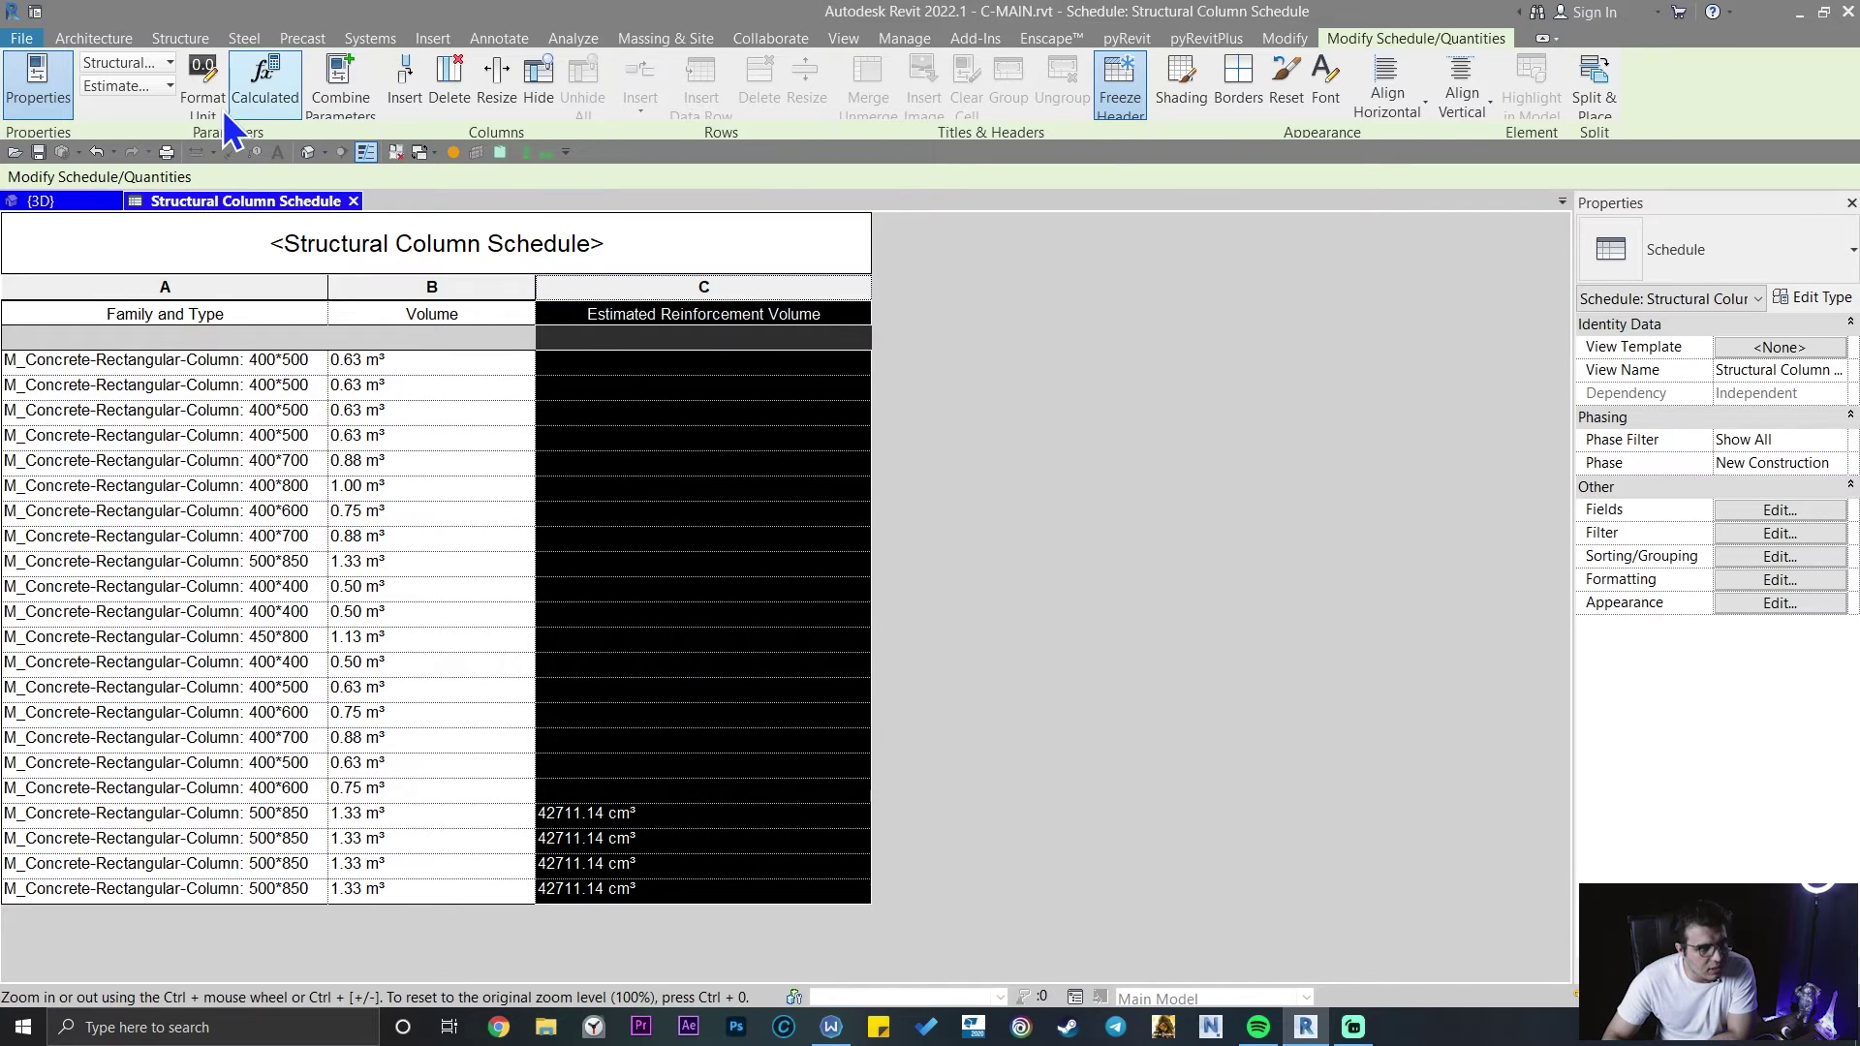
left_click(187, 88)
left_click_drag(904, 351, 603, 416)
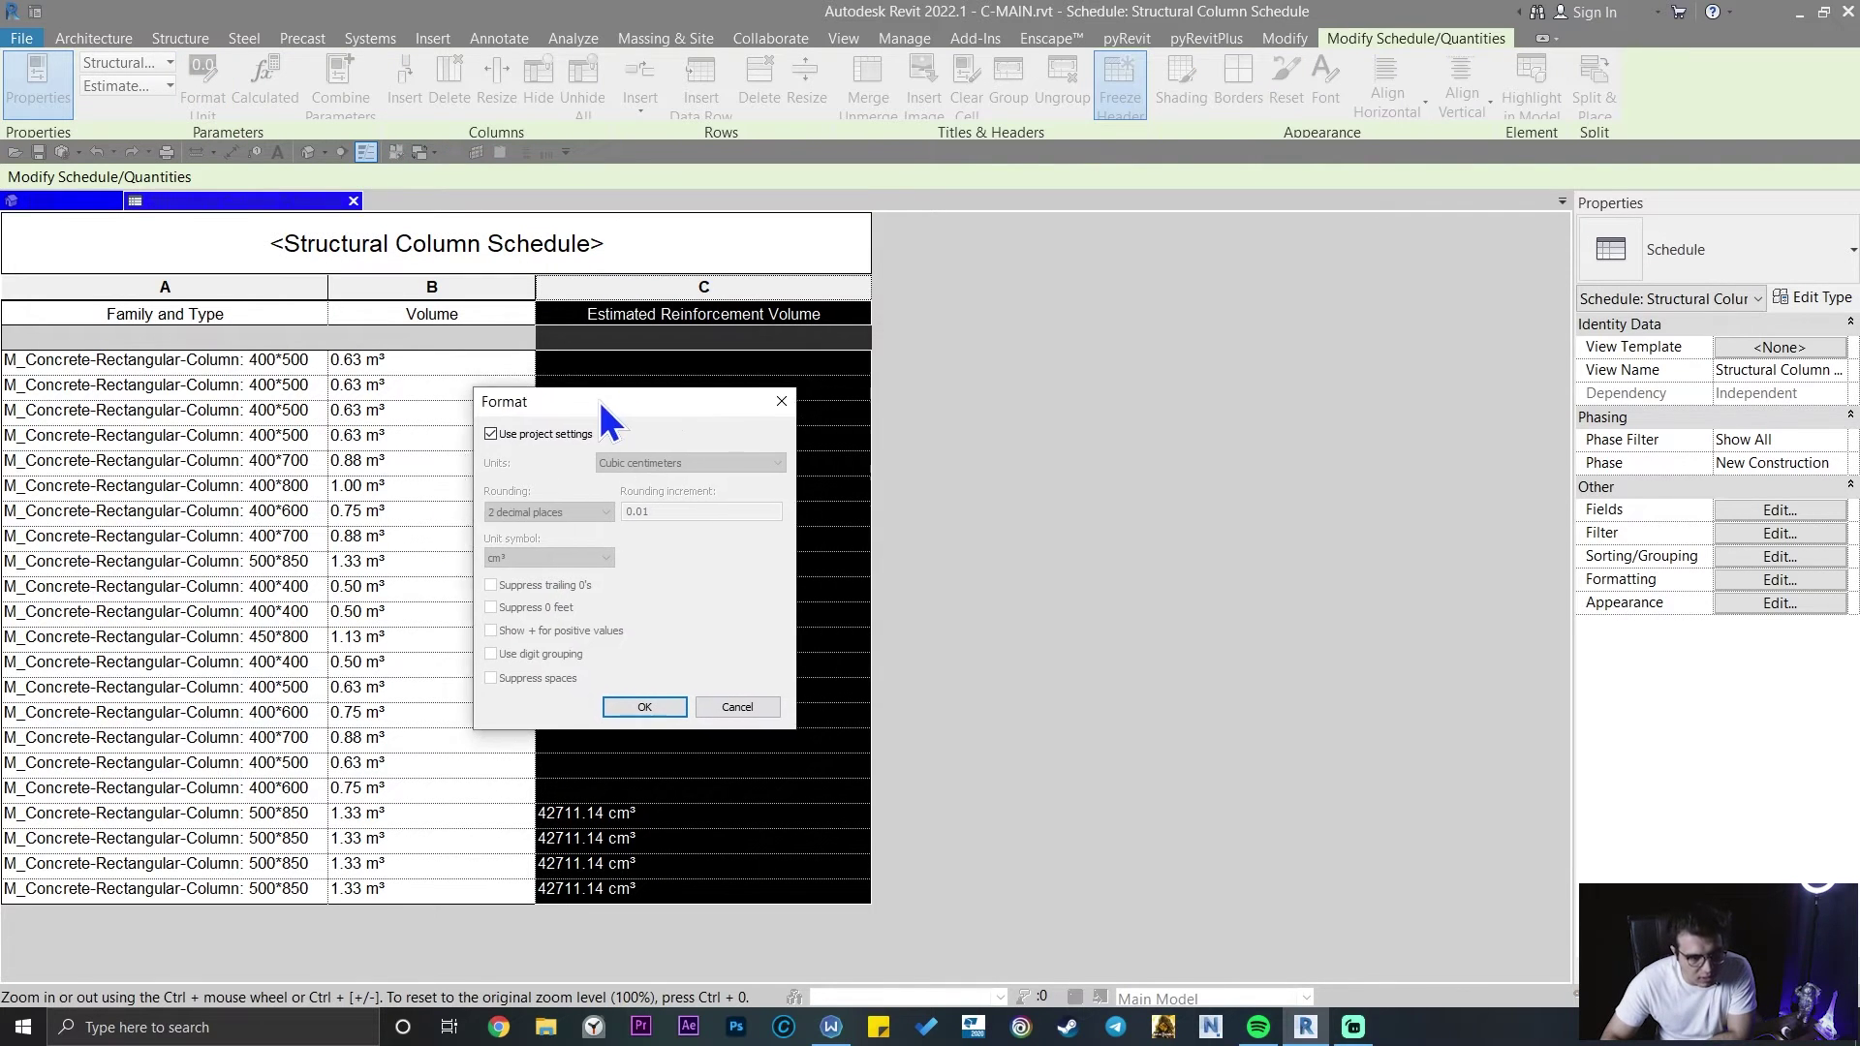
left_click(486, 439)
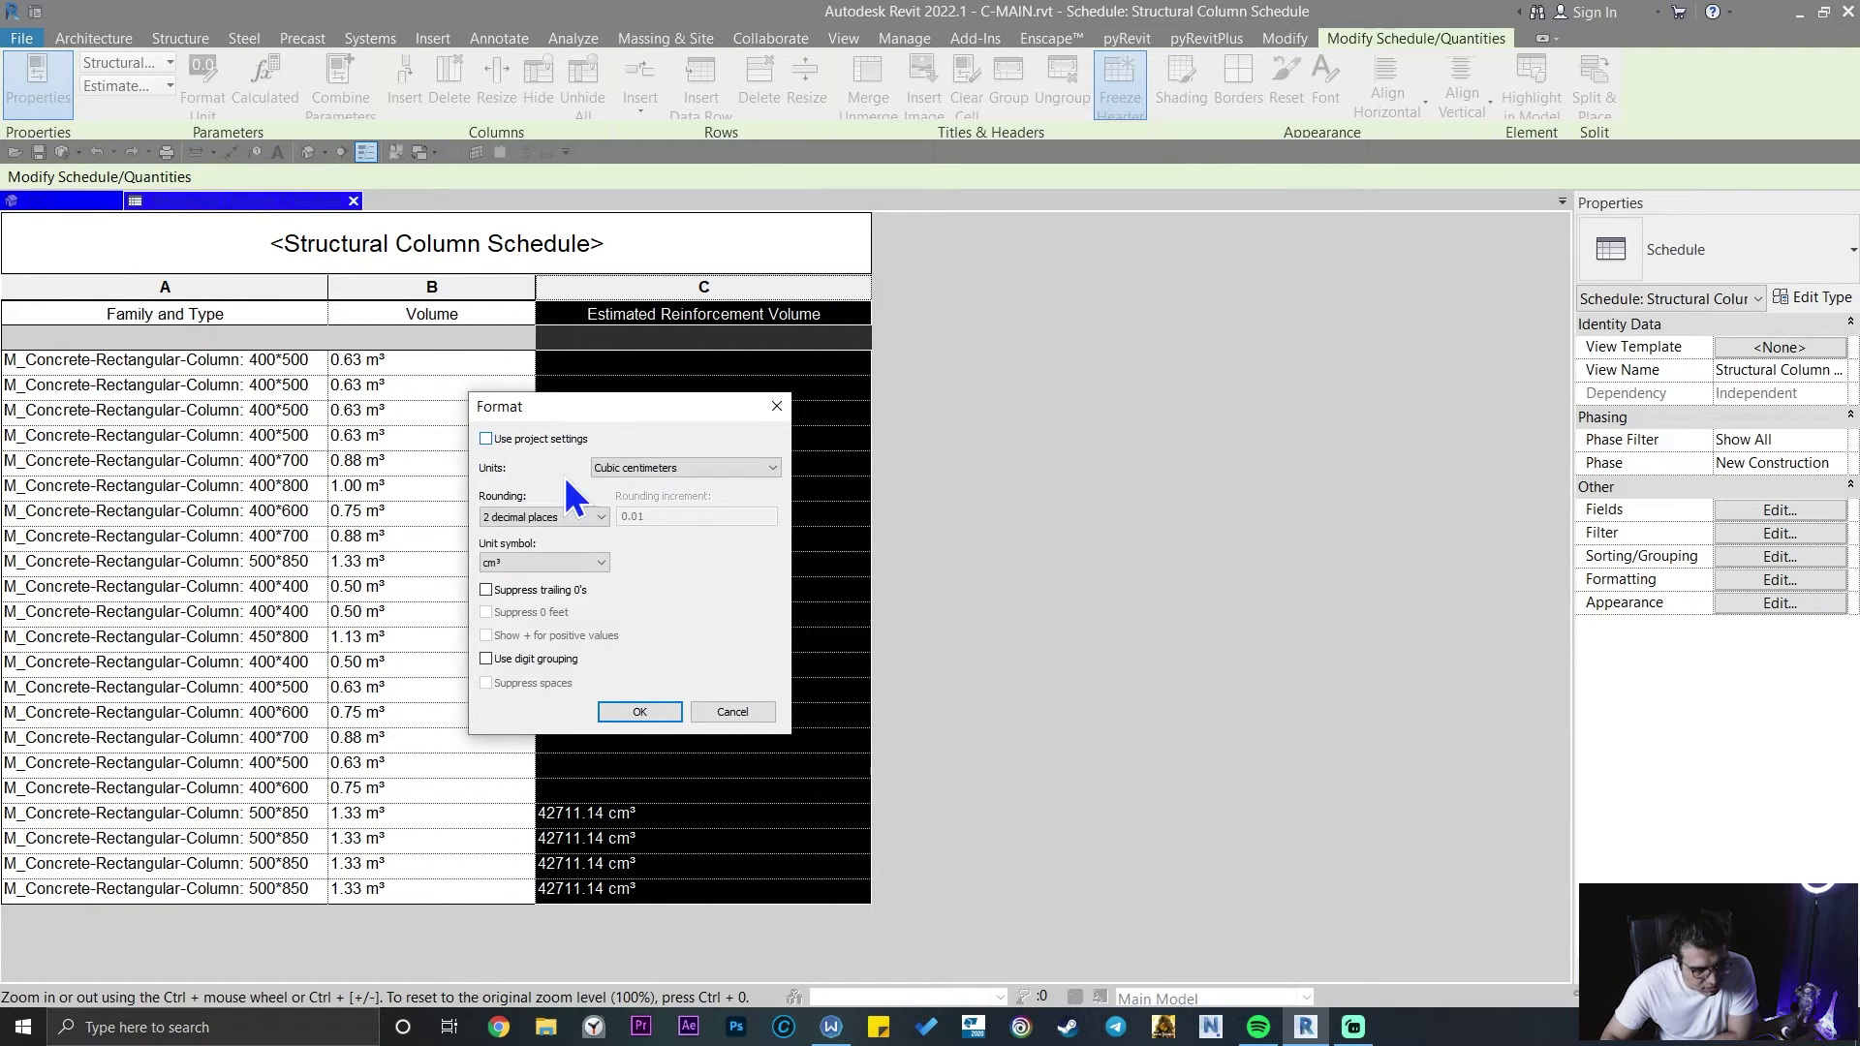
left_click(682, 469)
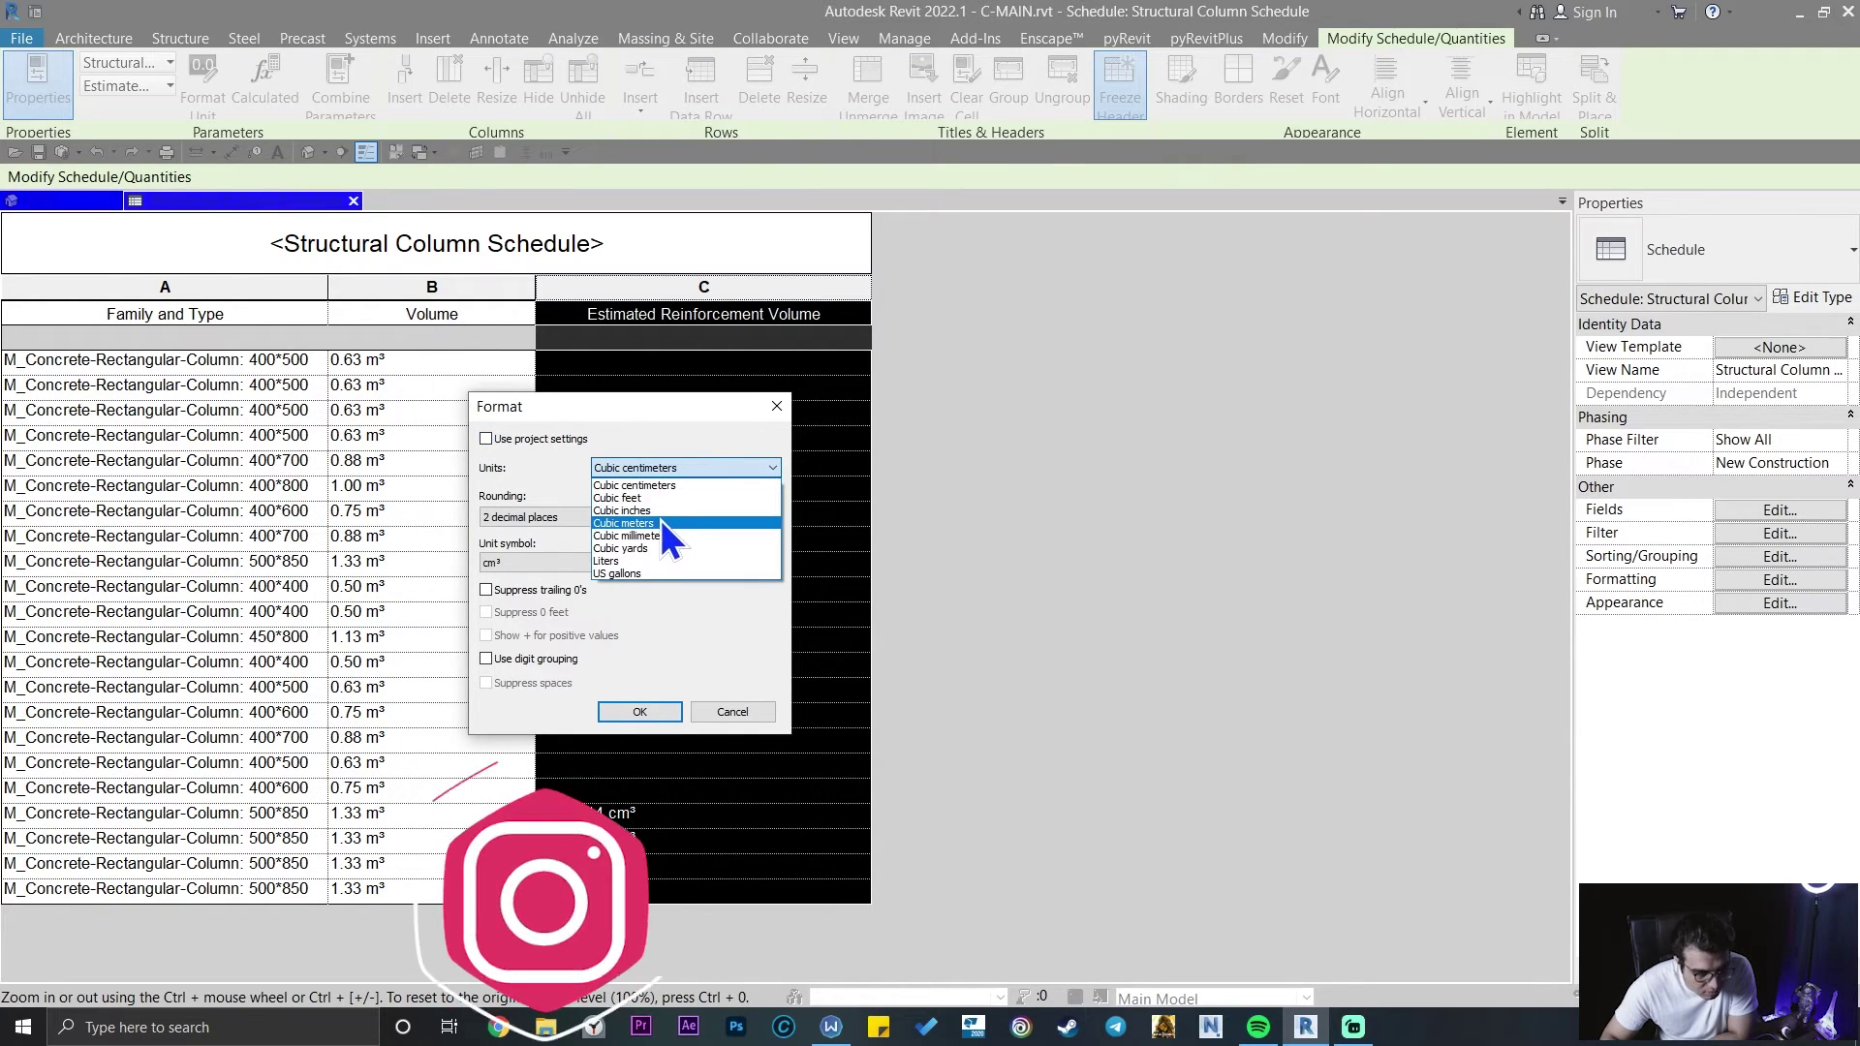
left_click(660, 523)
left_click(571, 517)
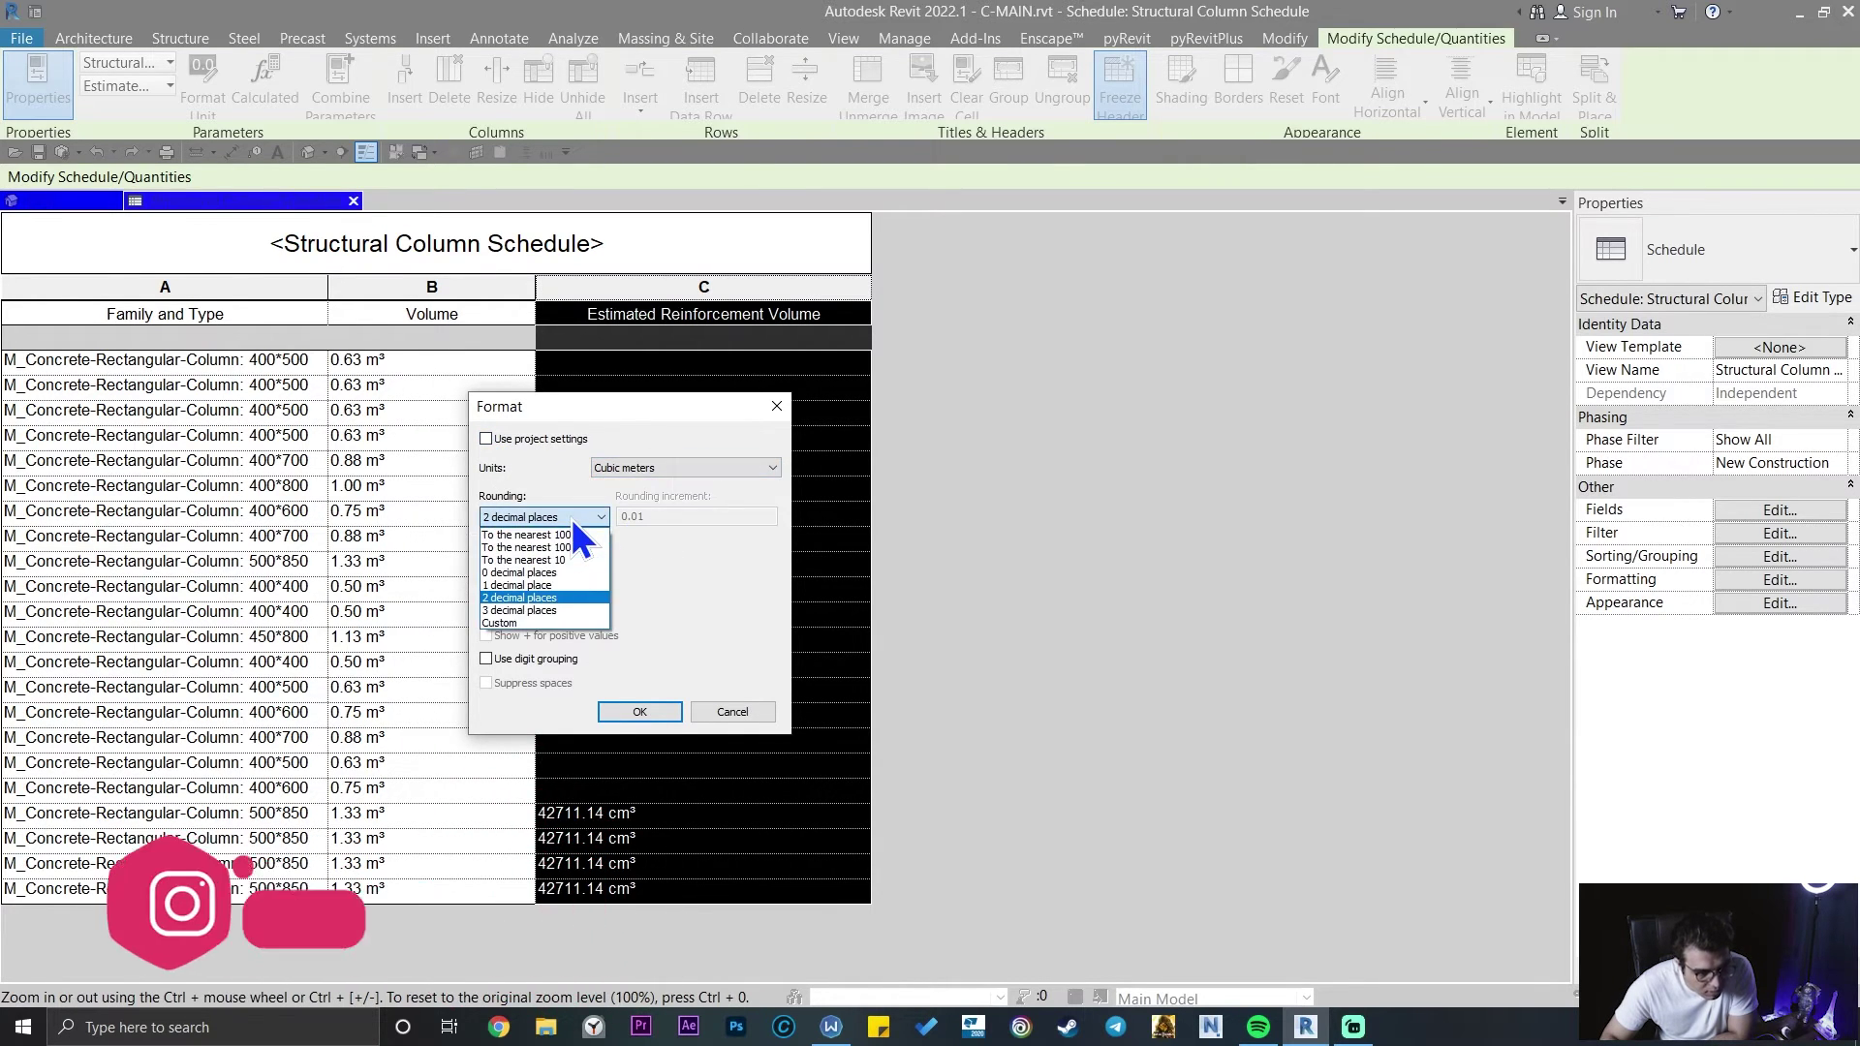
left_click(554, 611)
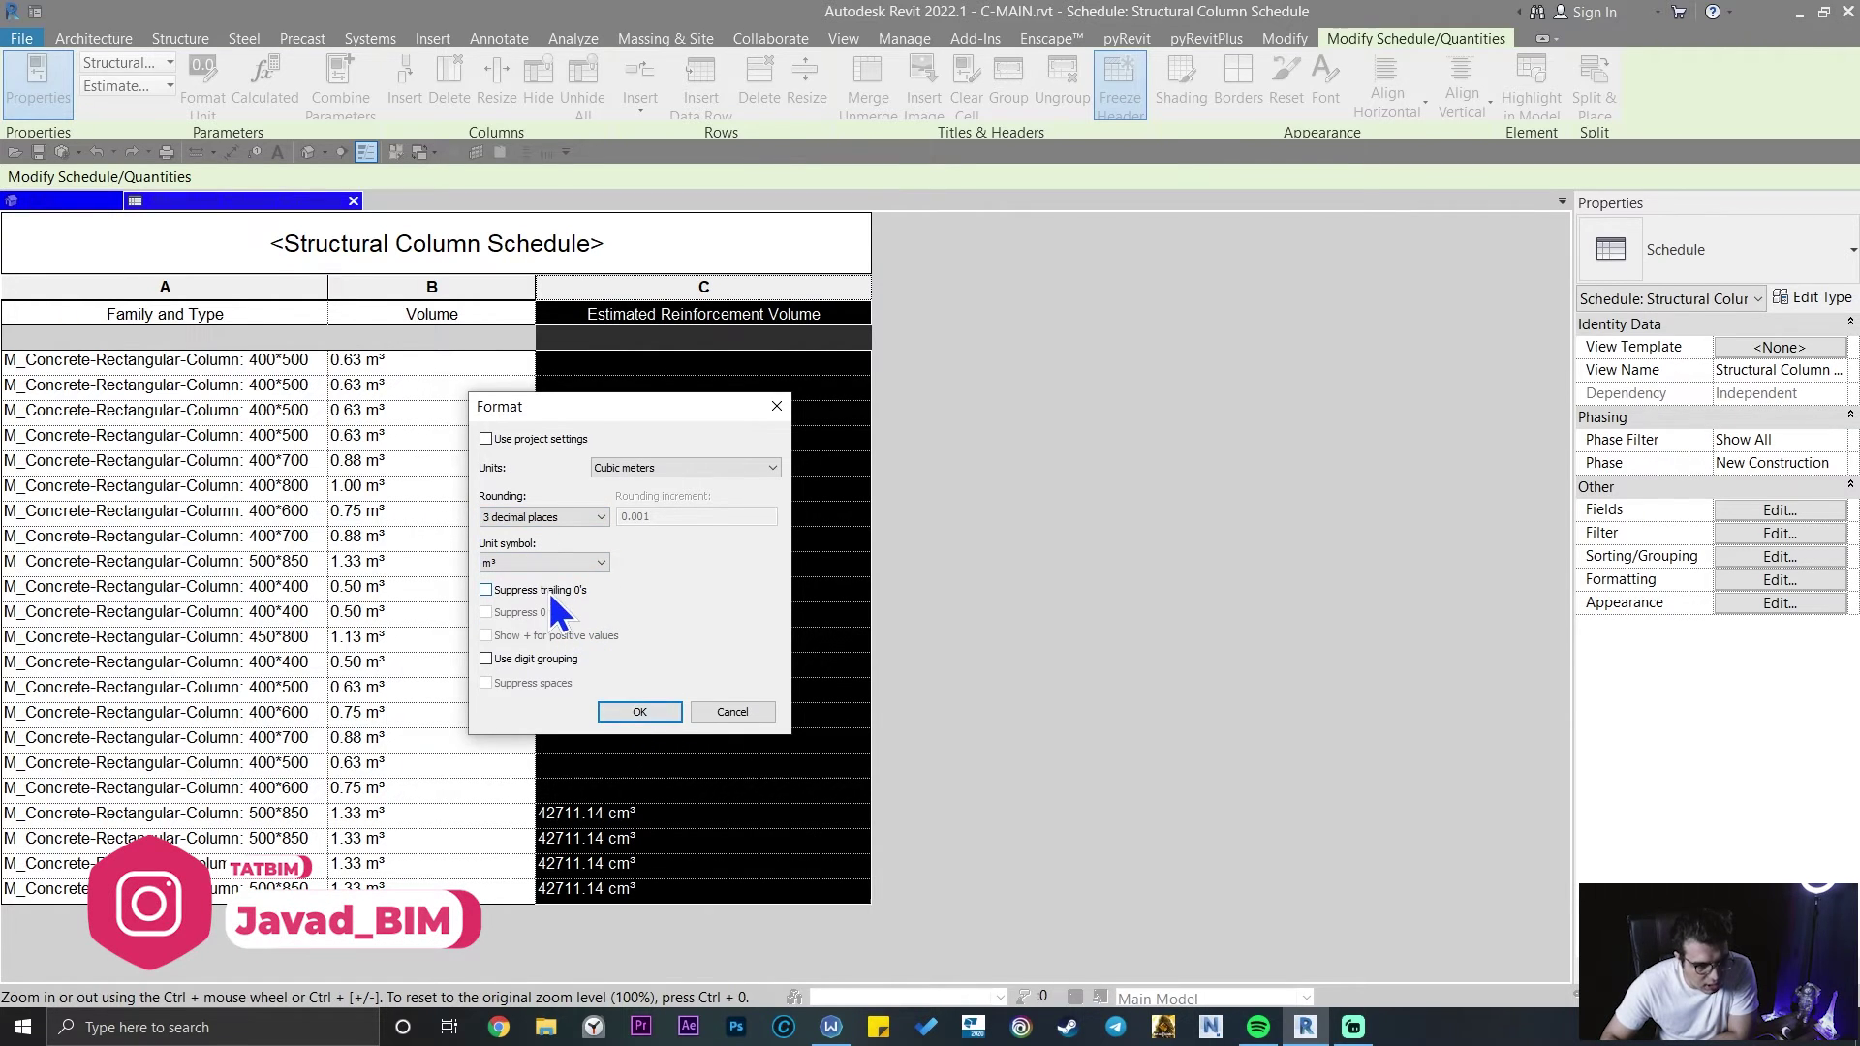
left_click(644, 715)
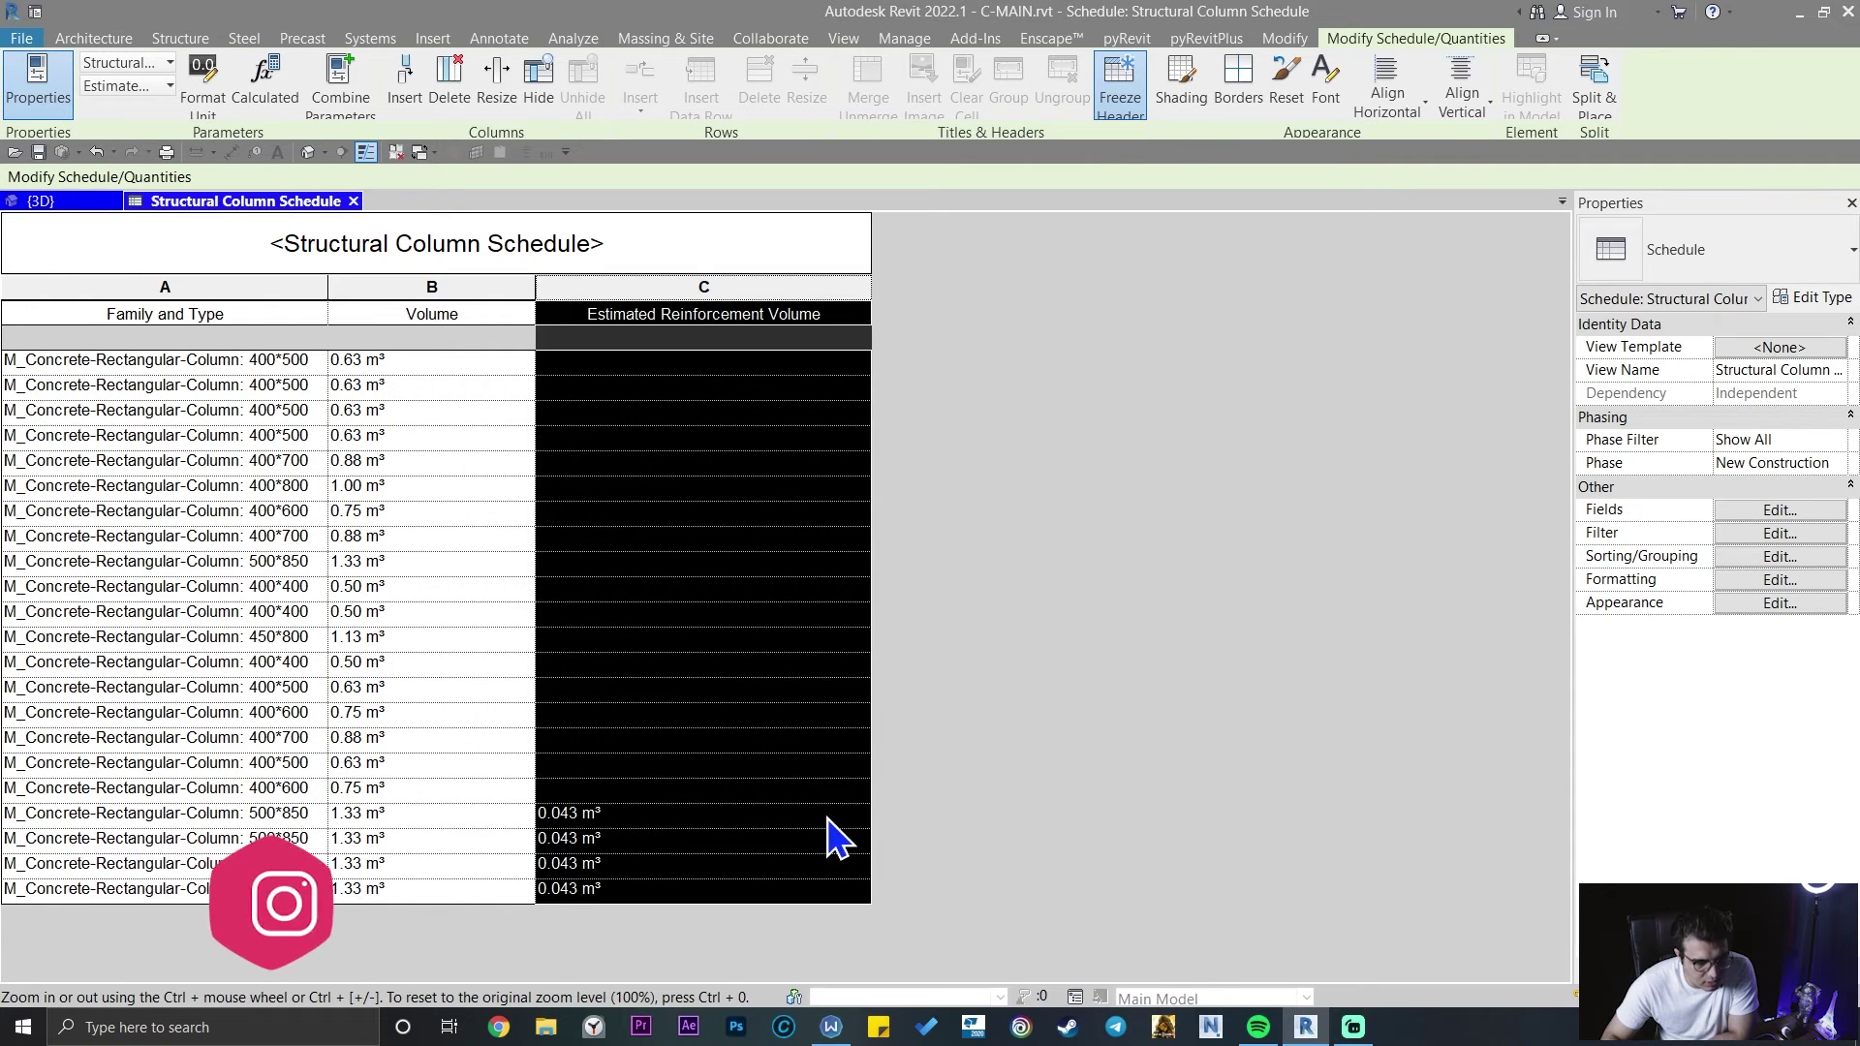
left_click(670, 874)
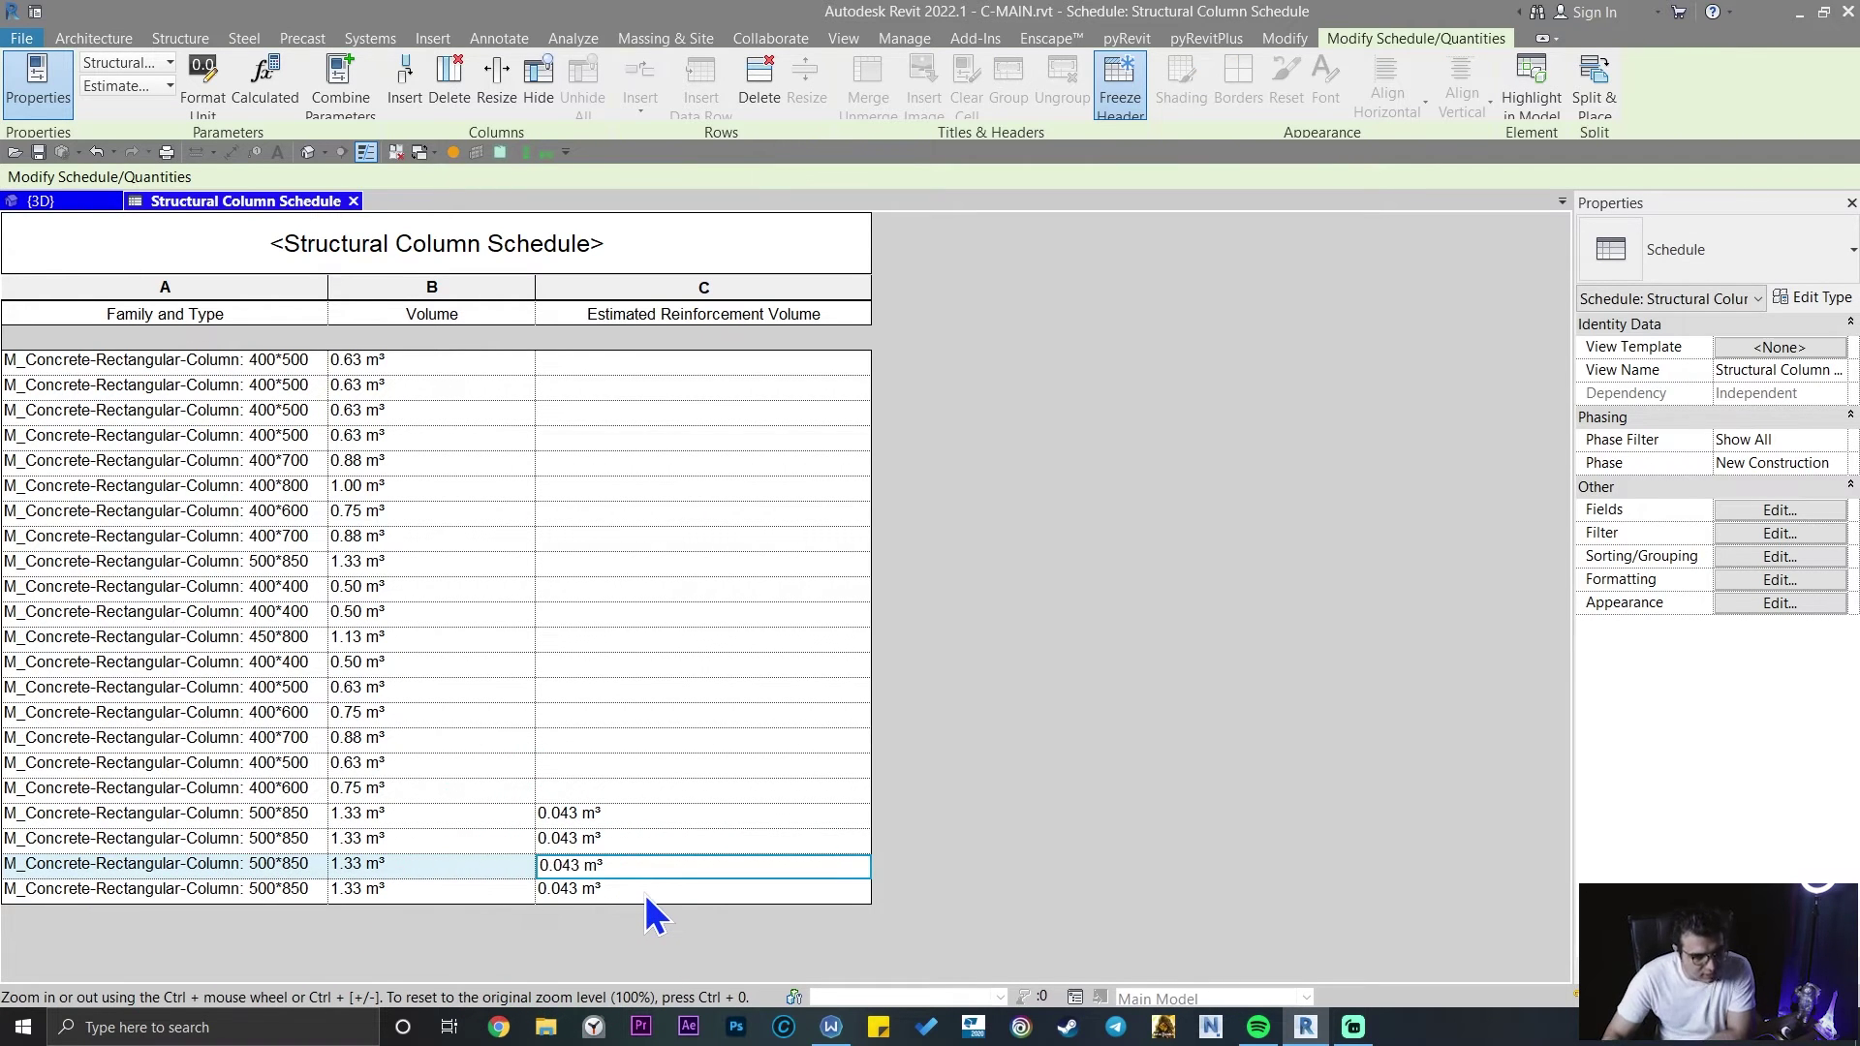
left_click(645, 891)
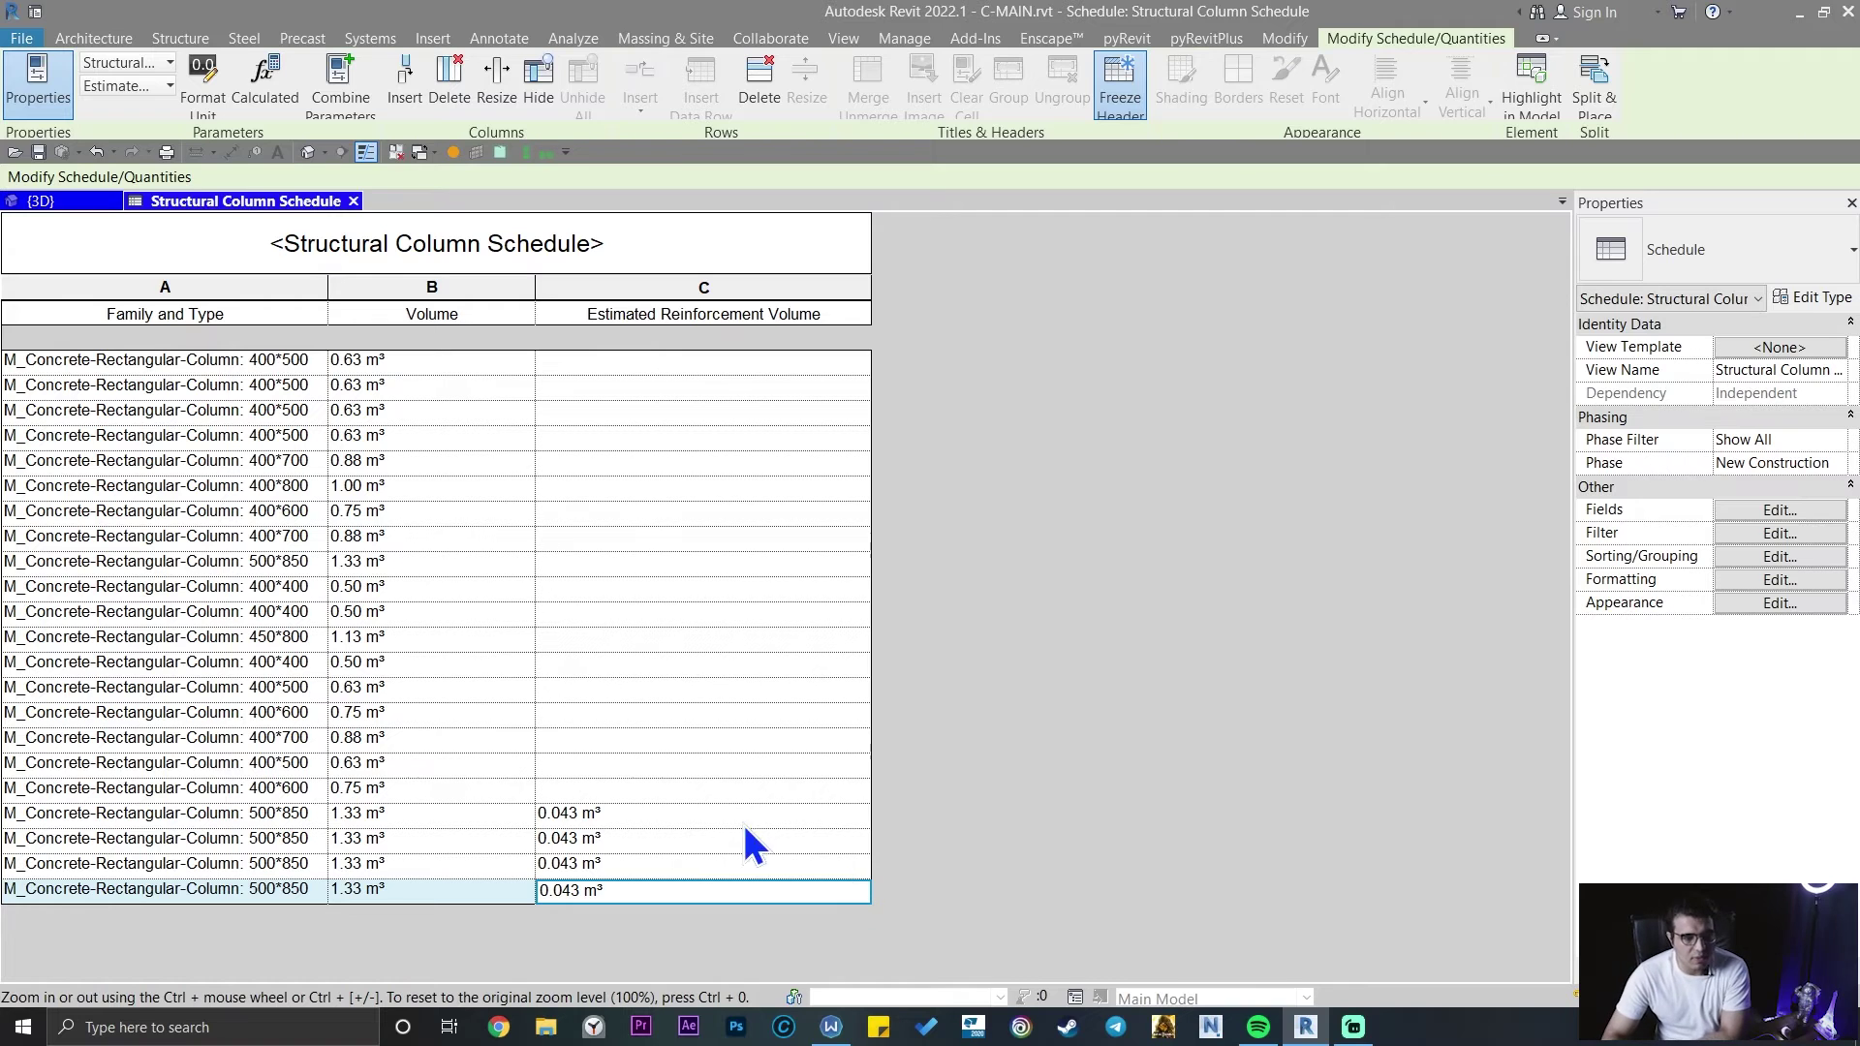
left_click(712, 287)
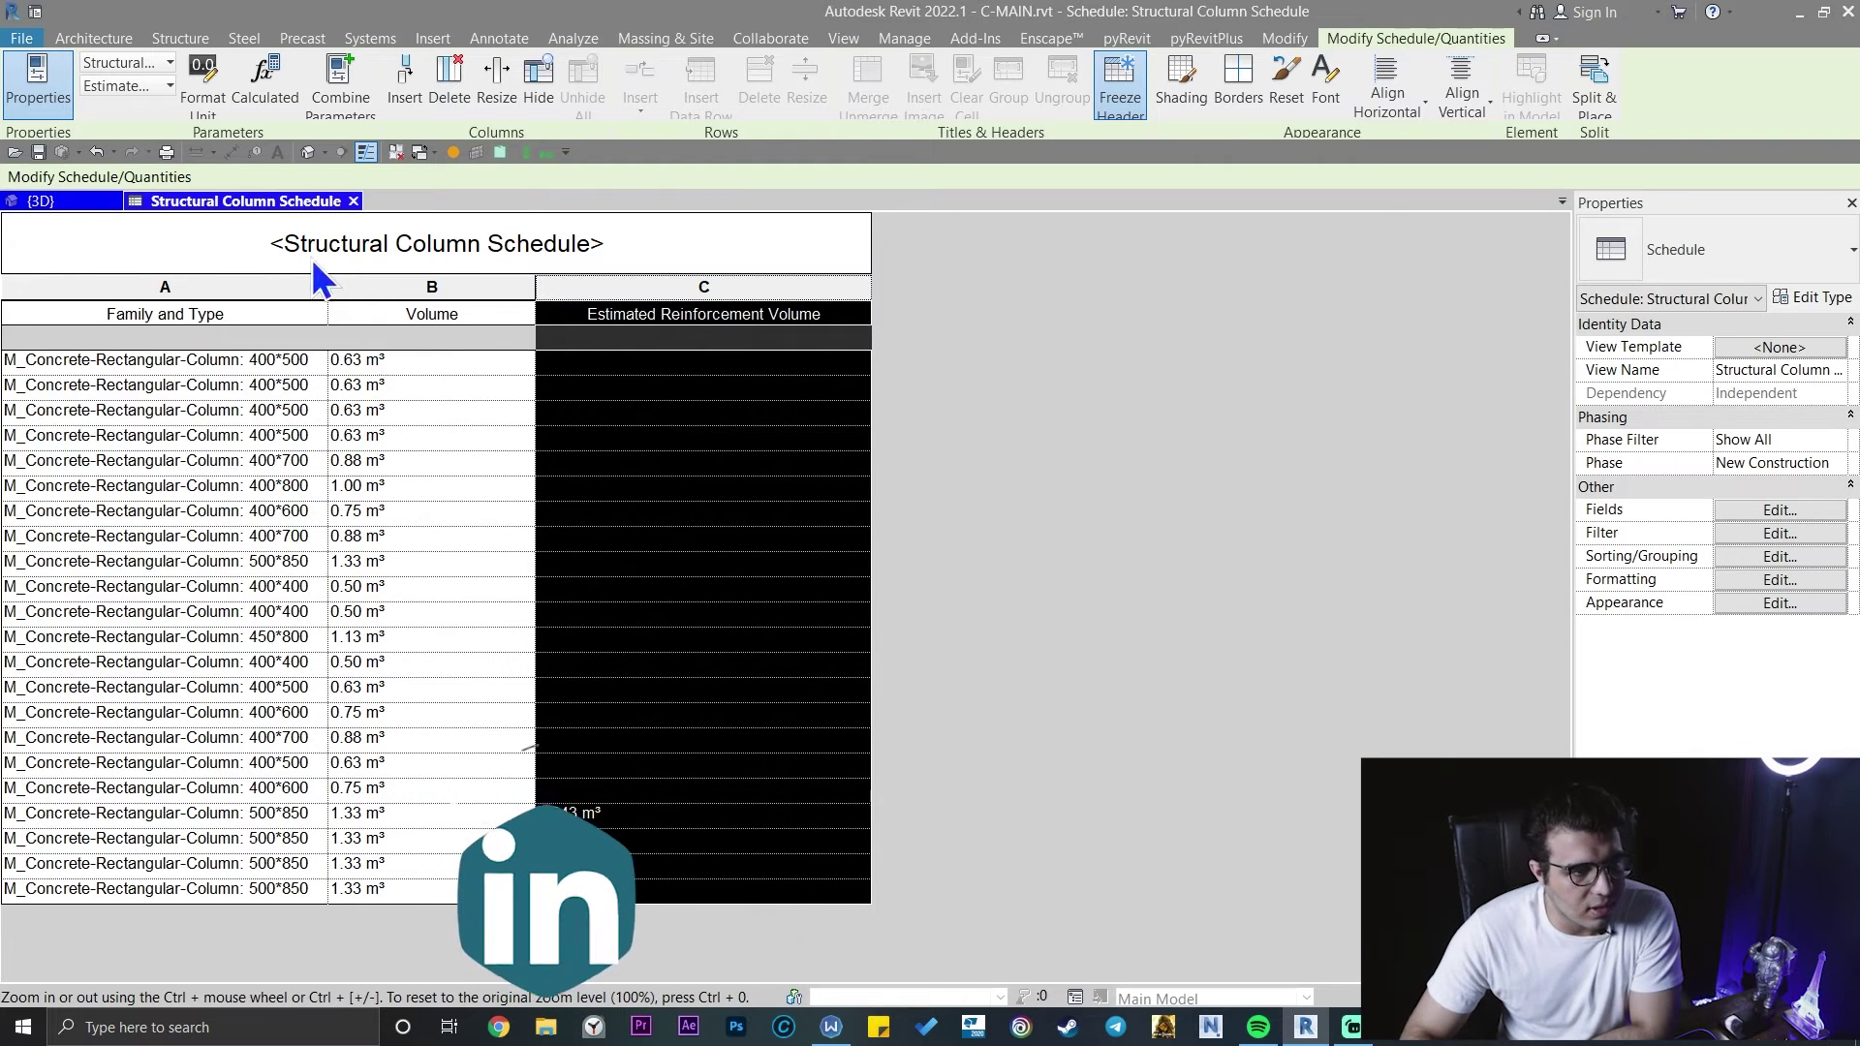
- From the schedule's Fields settings, begin a new calculated value, abandoning the New parameter attempt
left_click(1778, 510)
left_click_drag(810, 268, 697, 290)
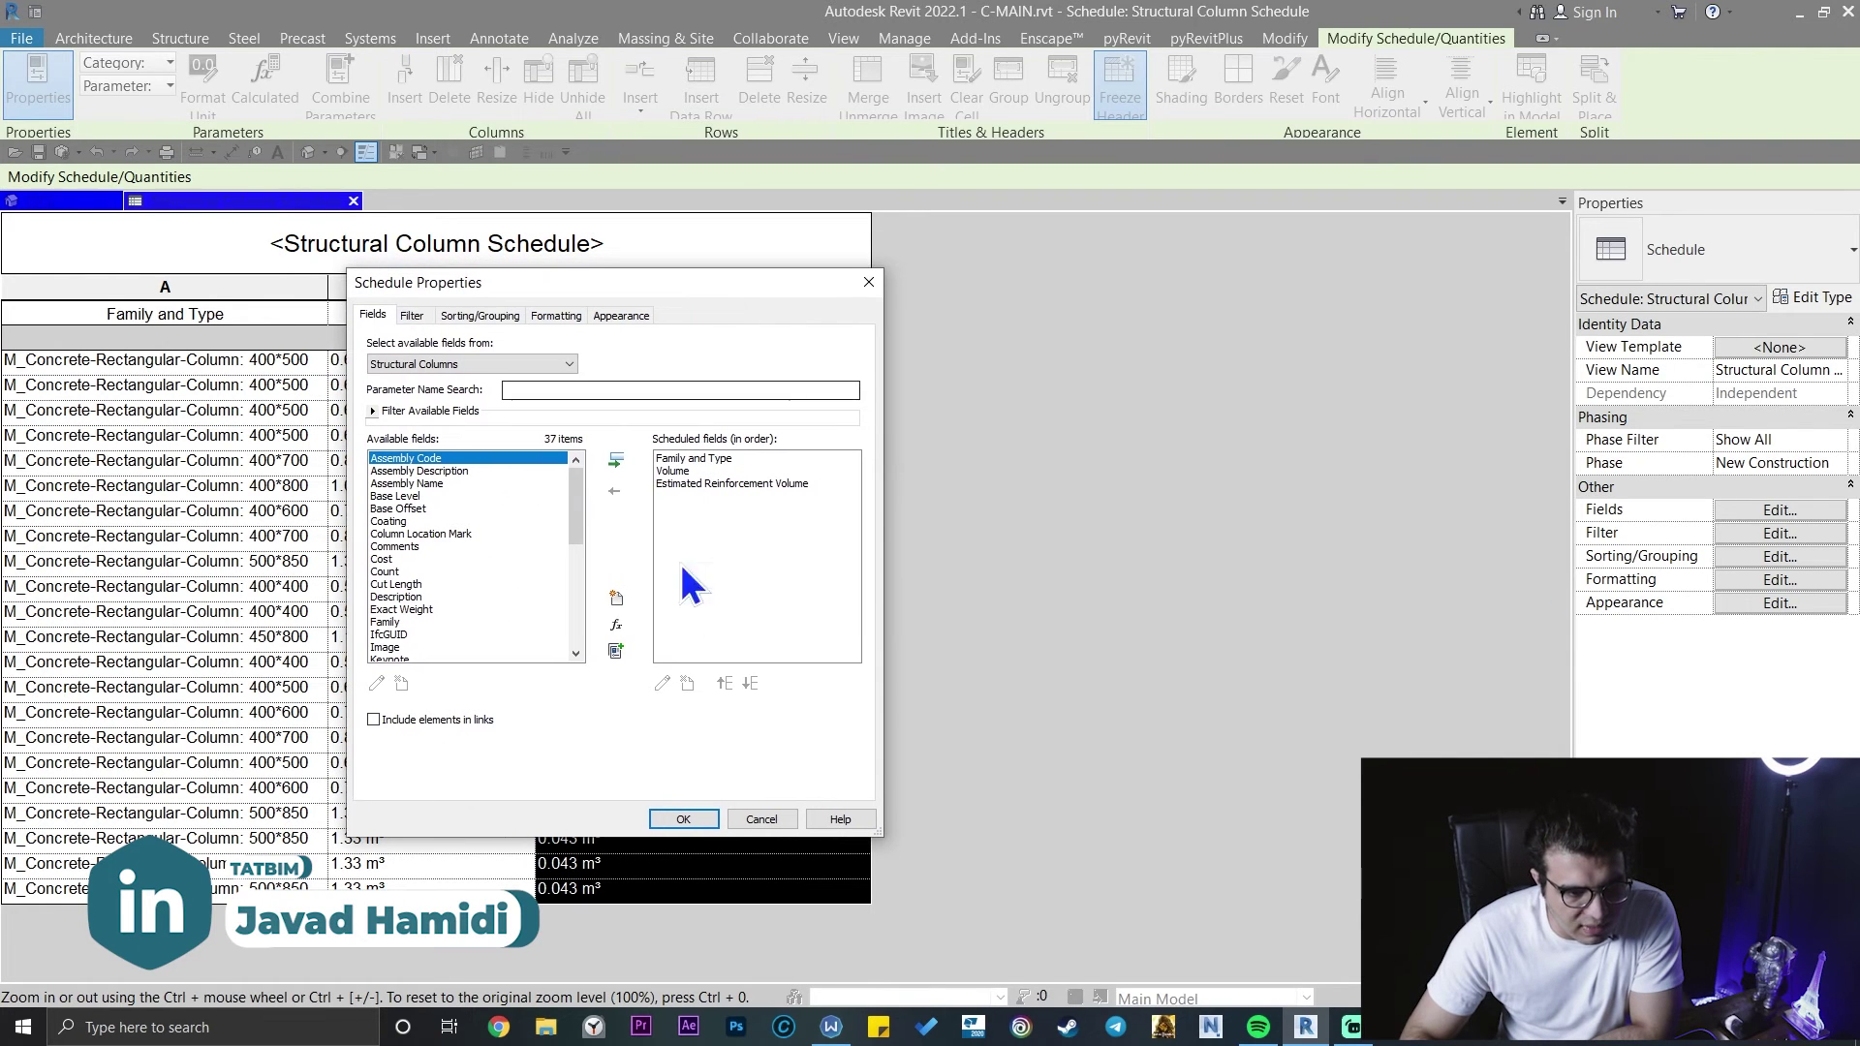
left_click(616, 598)
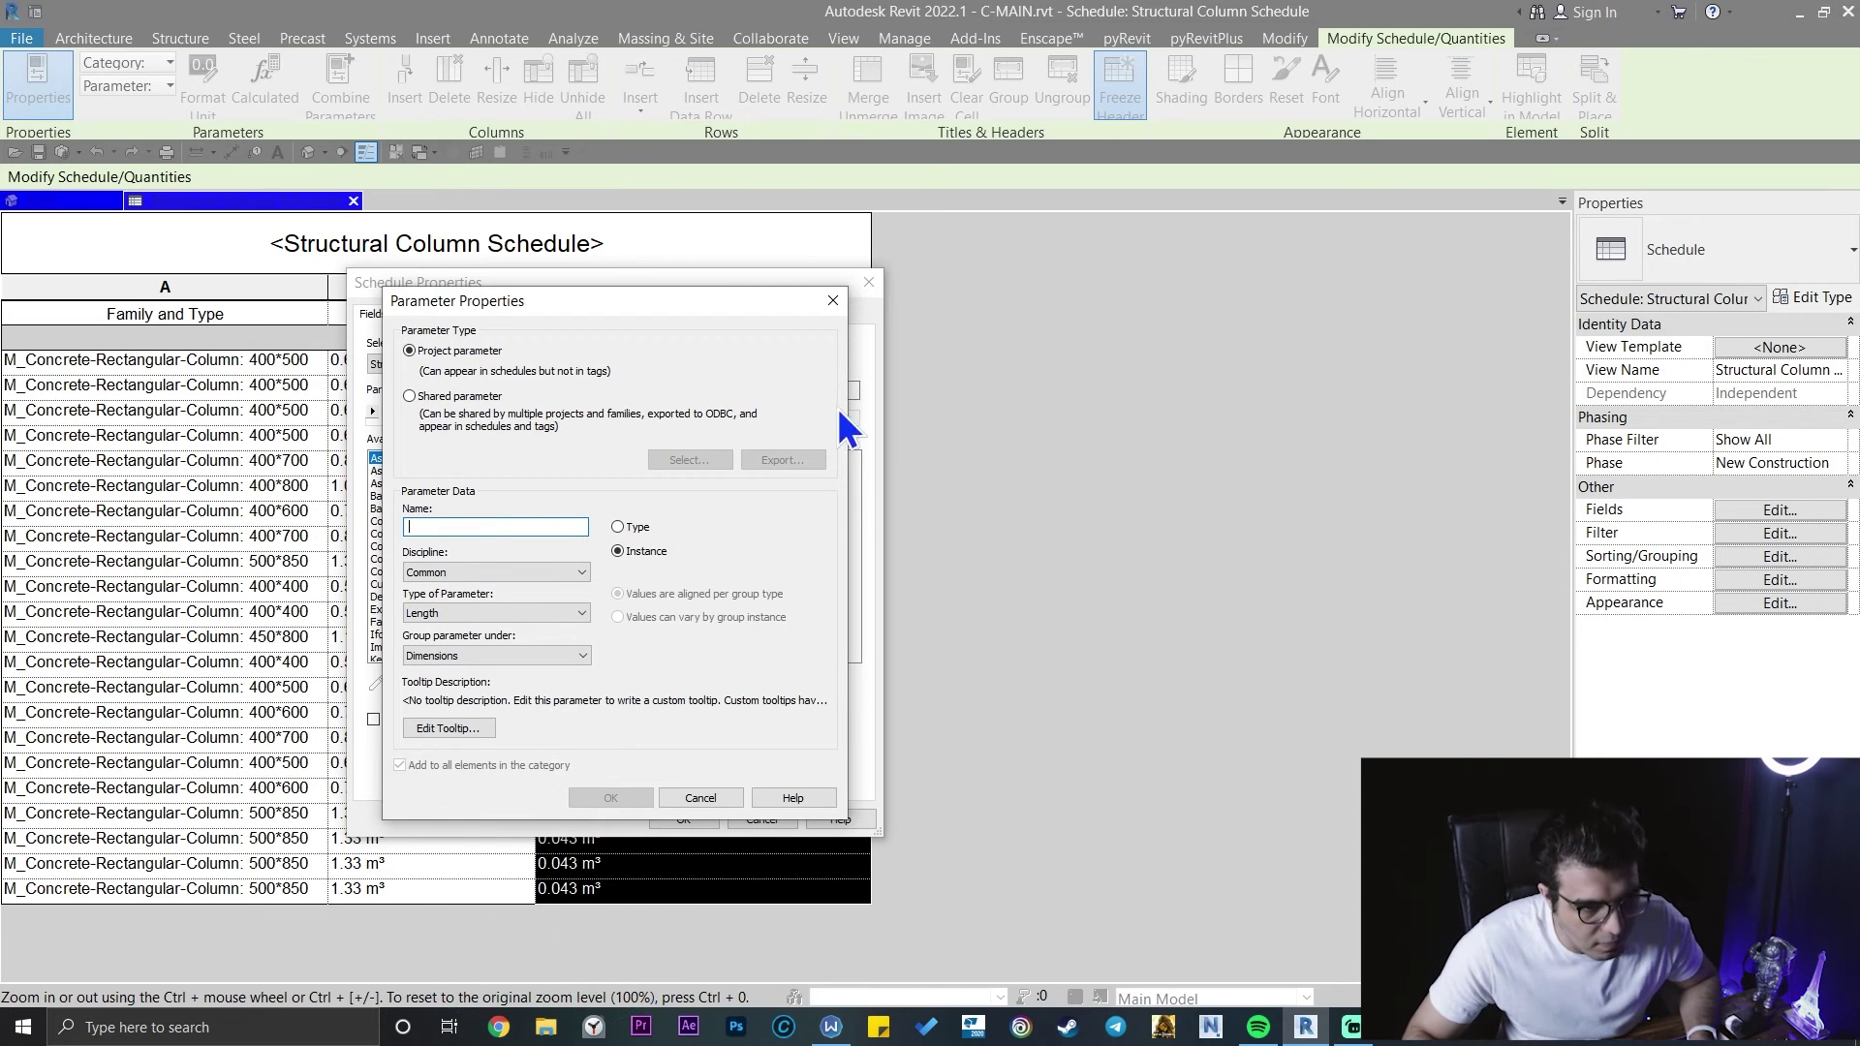
left_click(830, 301)
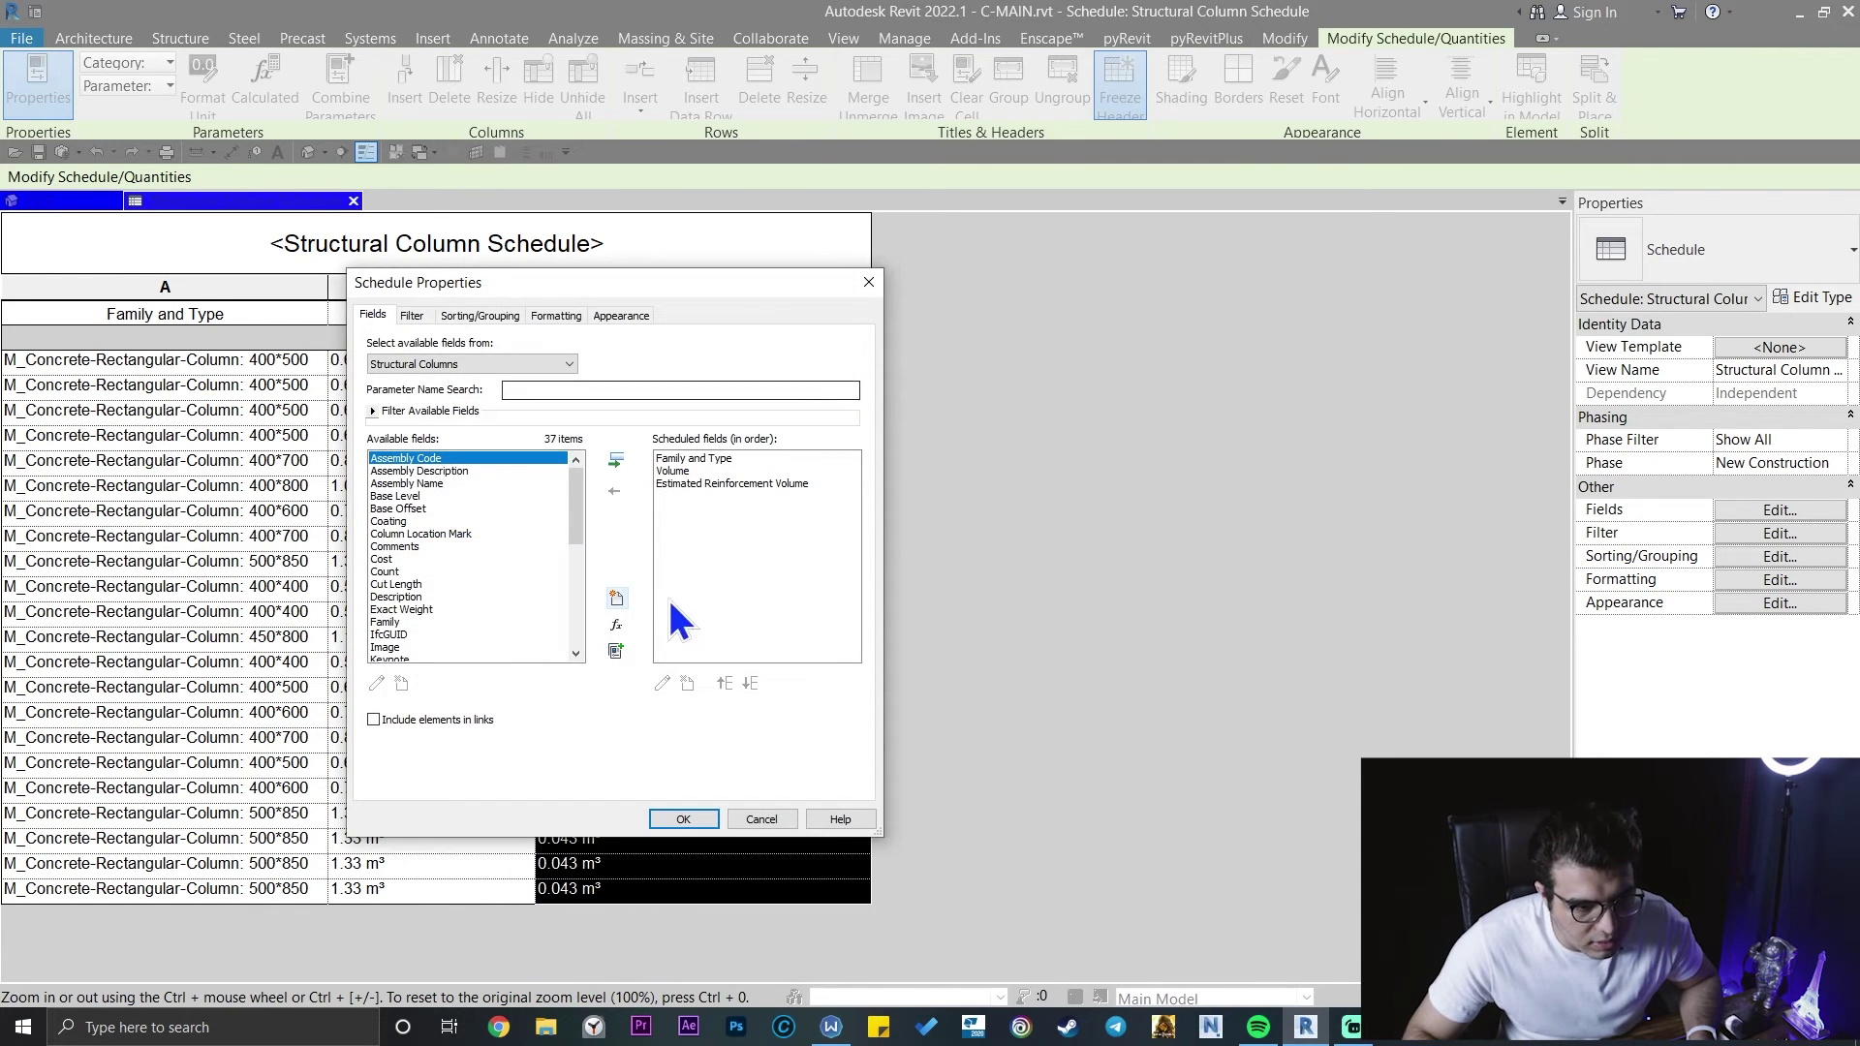
left_click(618, 623)
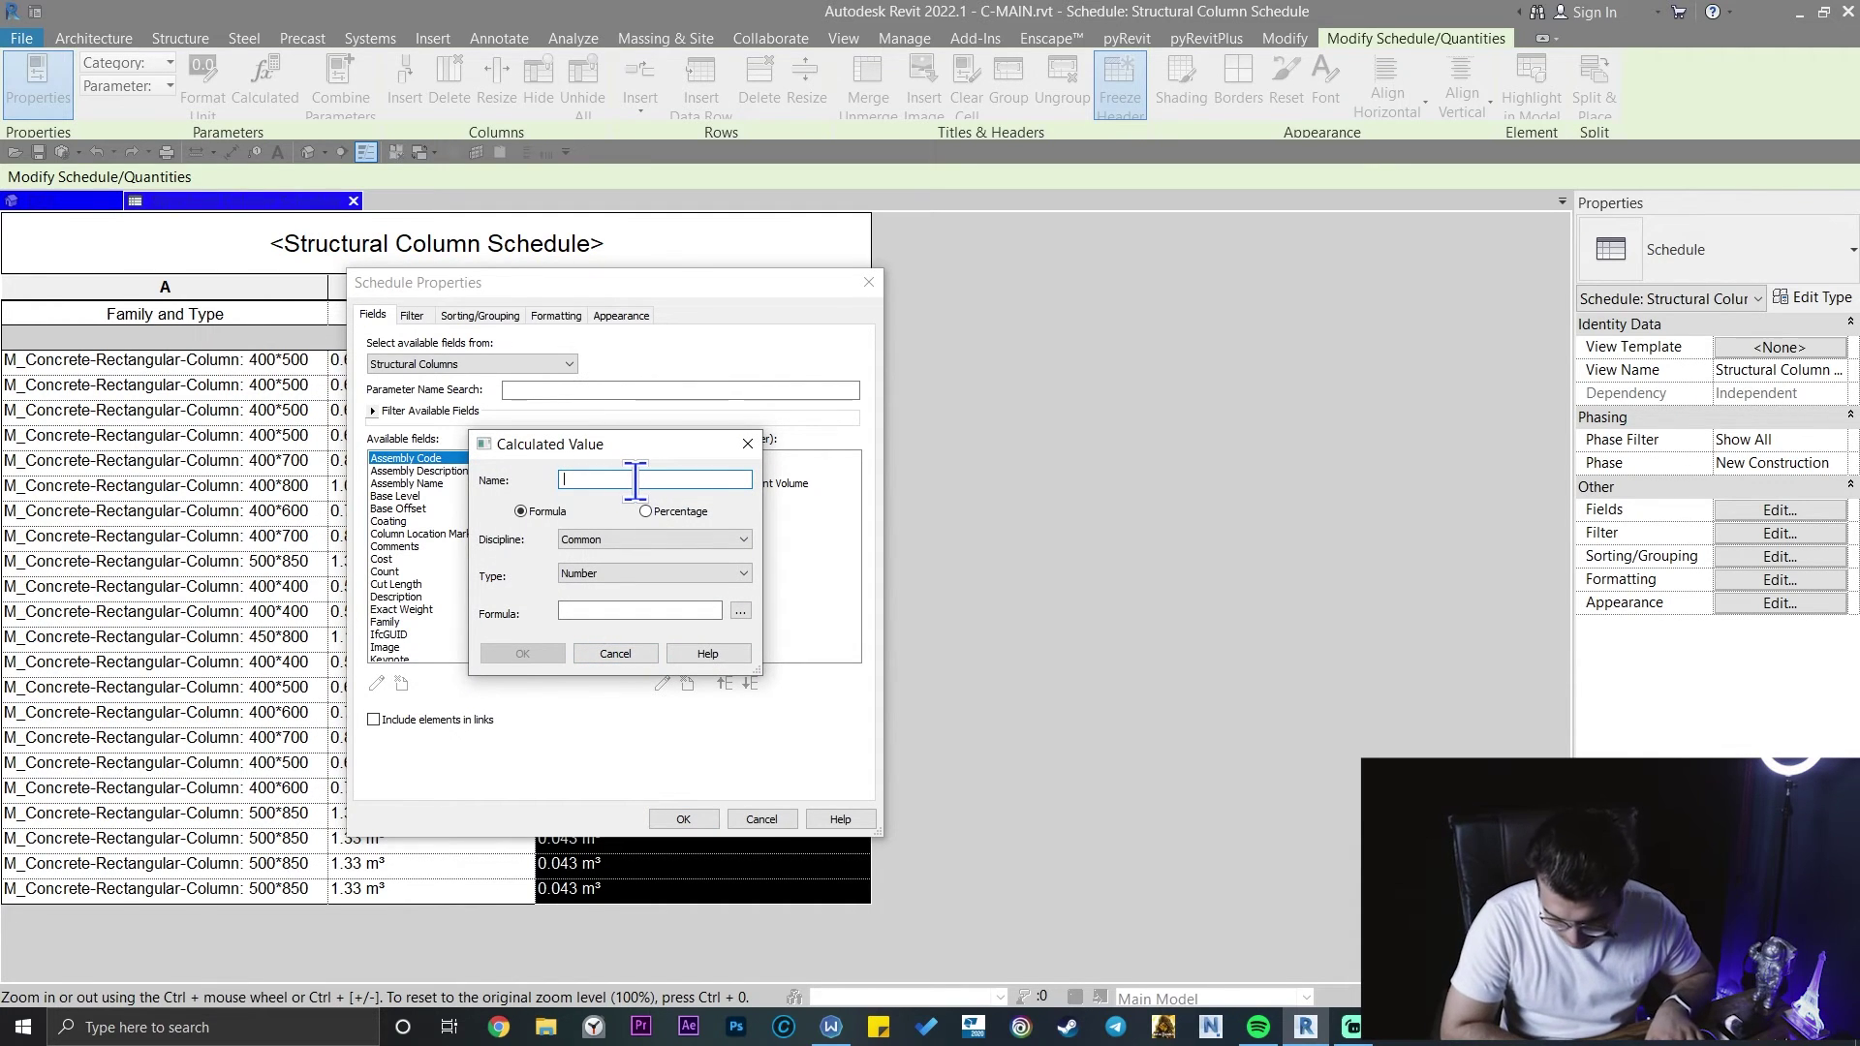
- Name the calculated field 'Net Volume' with Common discipline and Volume type
type("Net Volume")
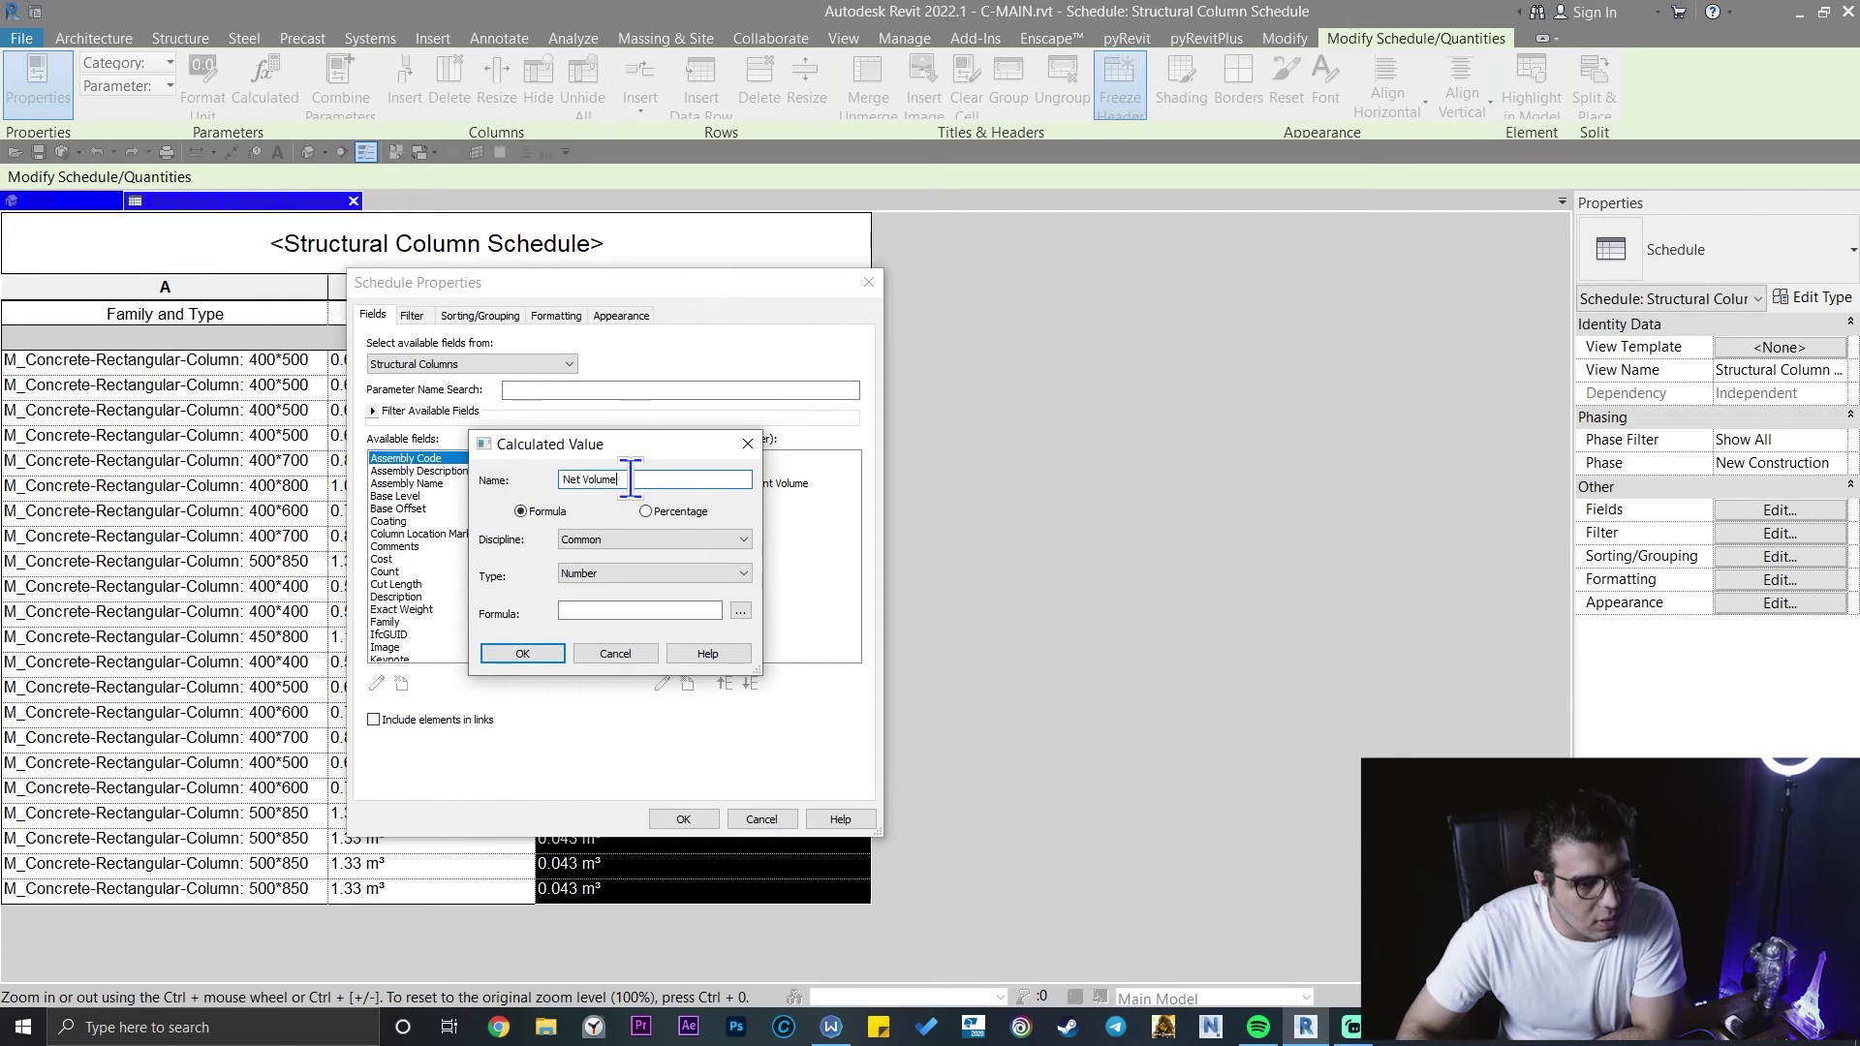
left_click(656, 540)
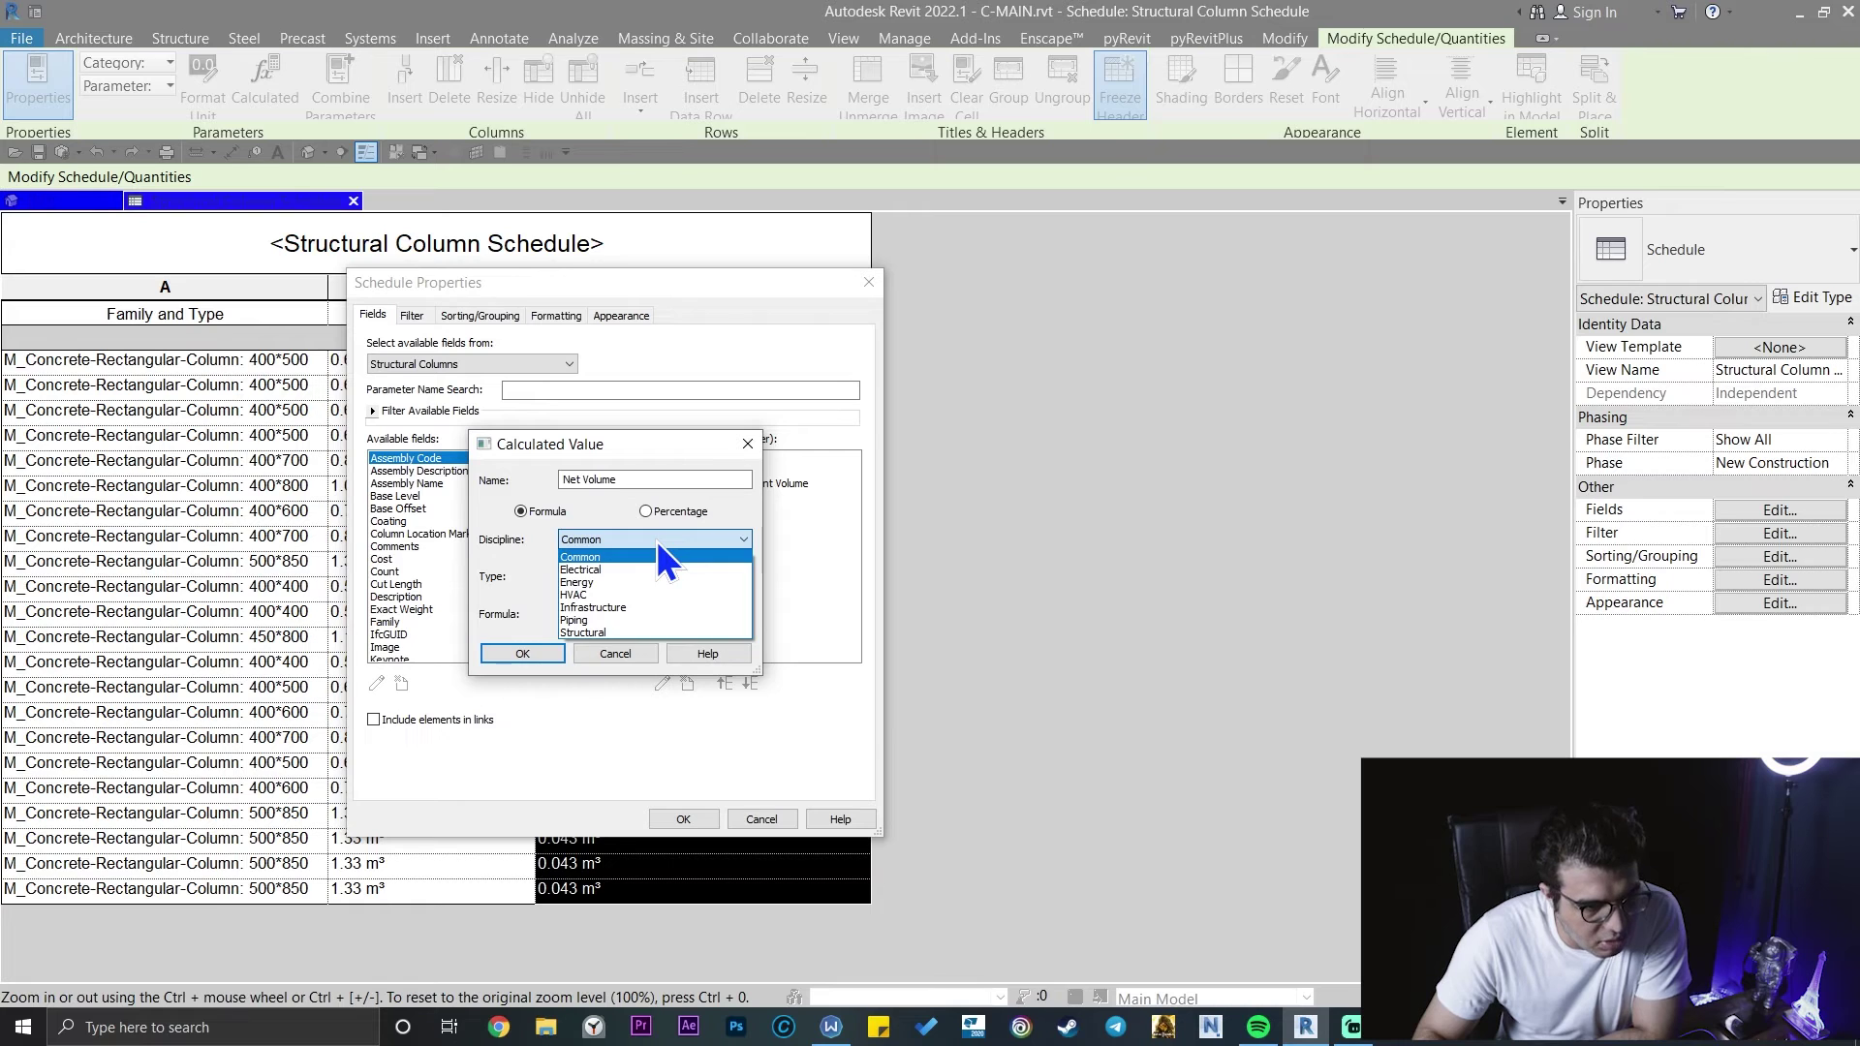
left_click(657, 541)
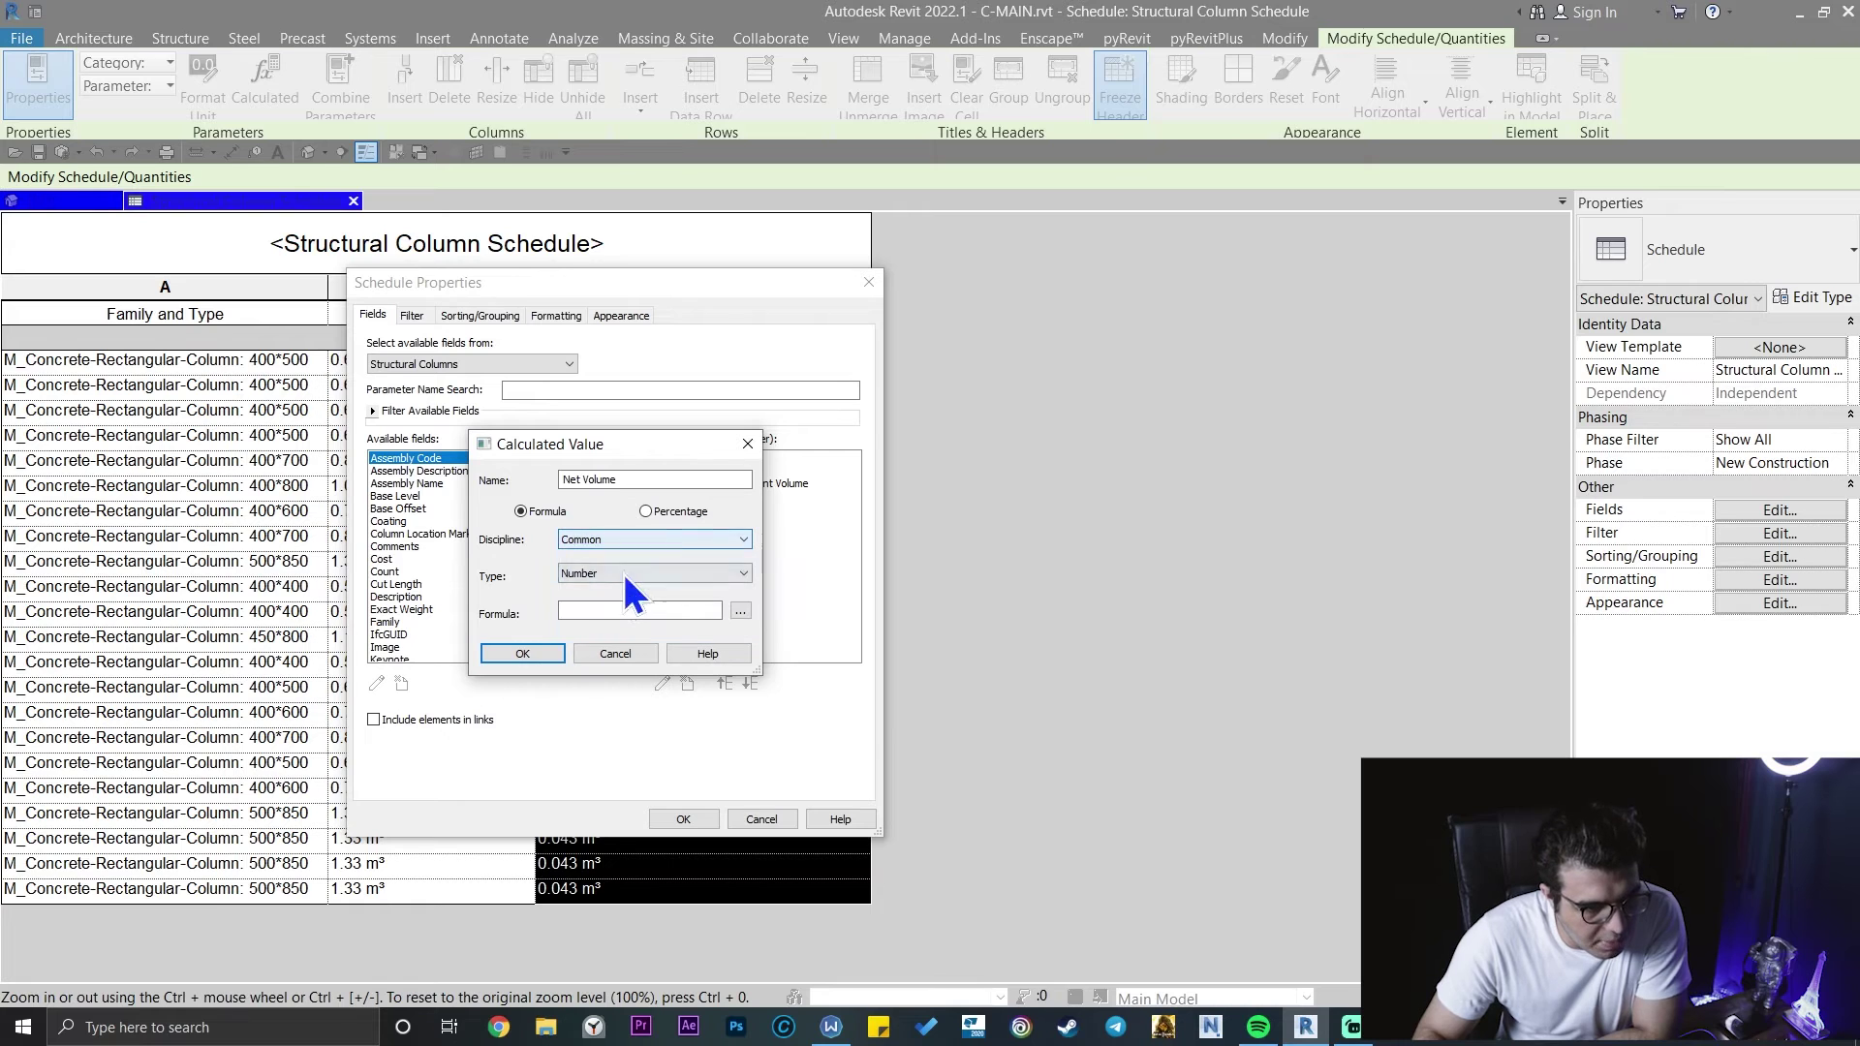
left_click(675, 577)
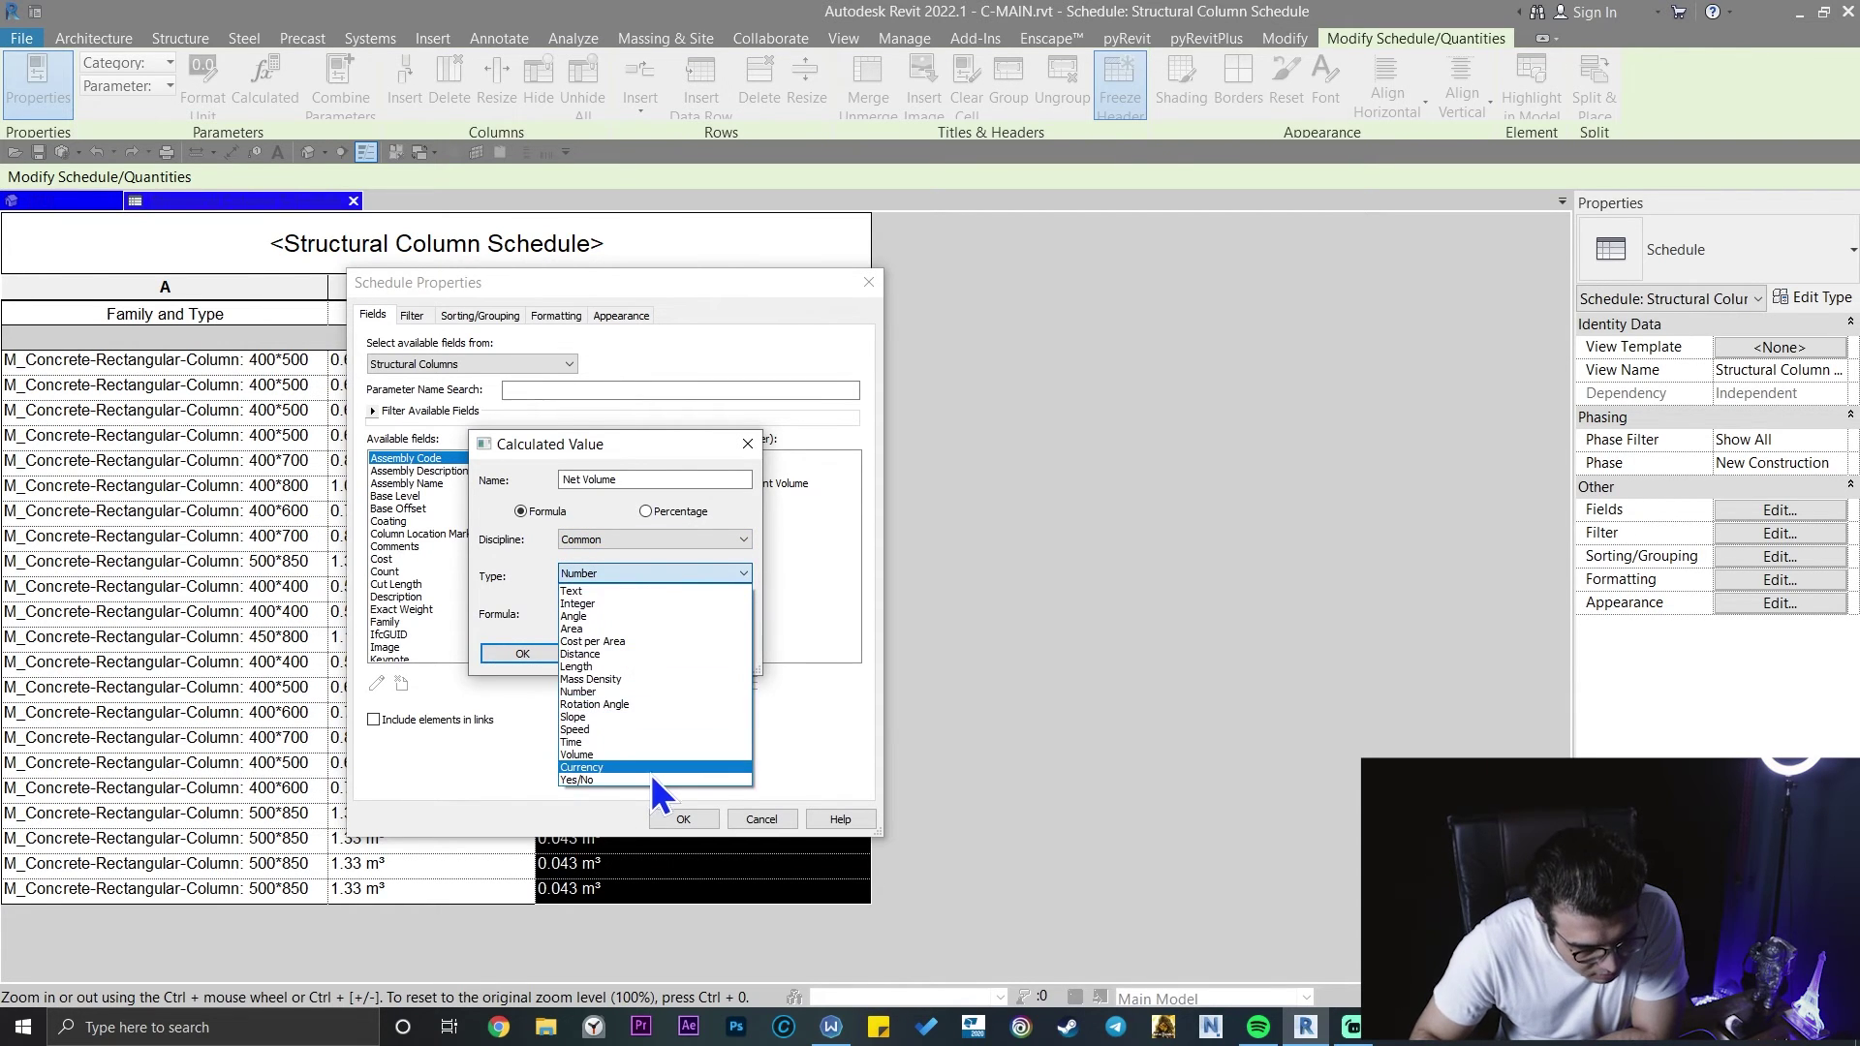
left_click(584, 754)
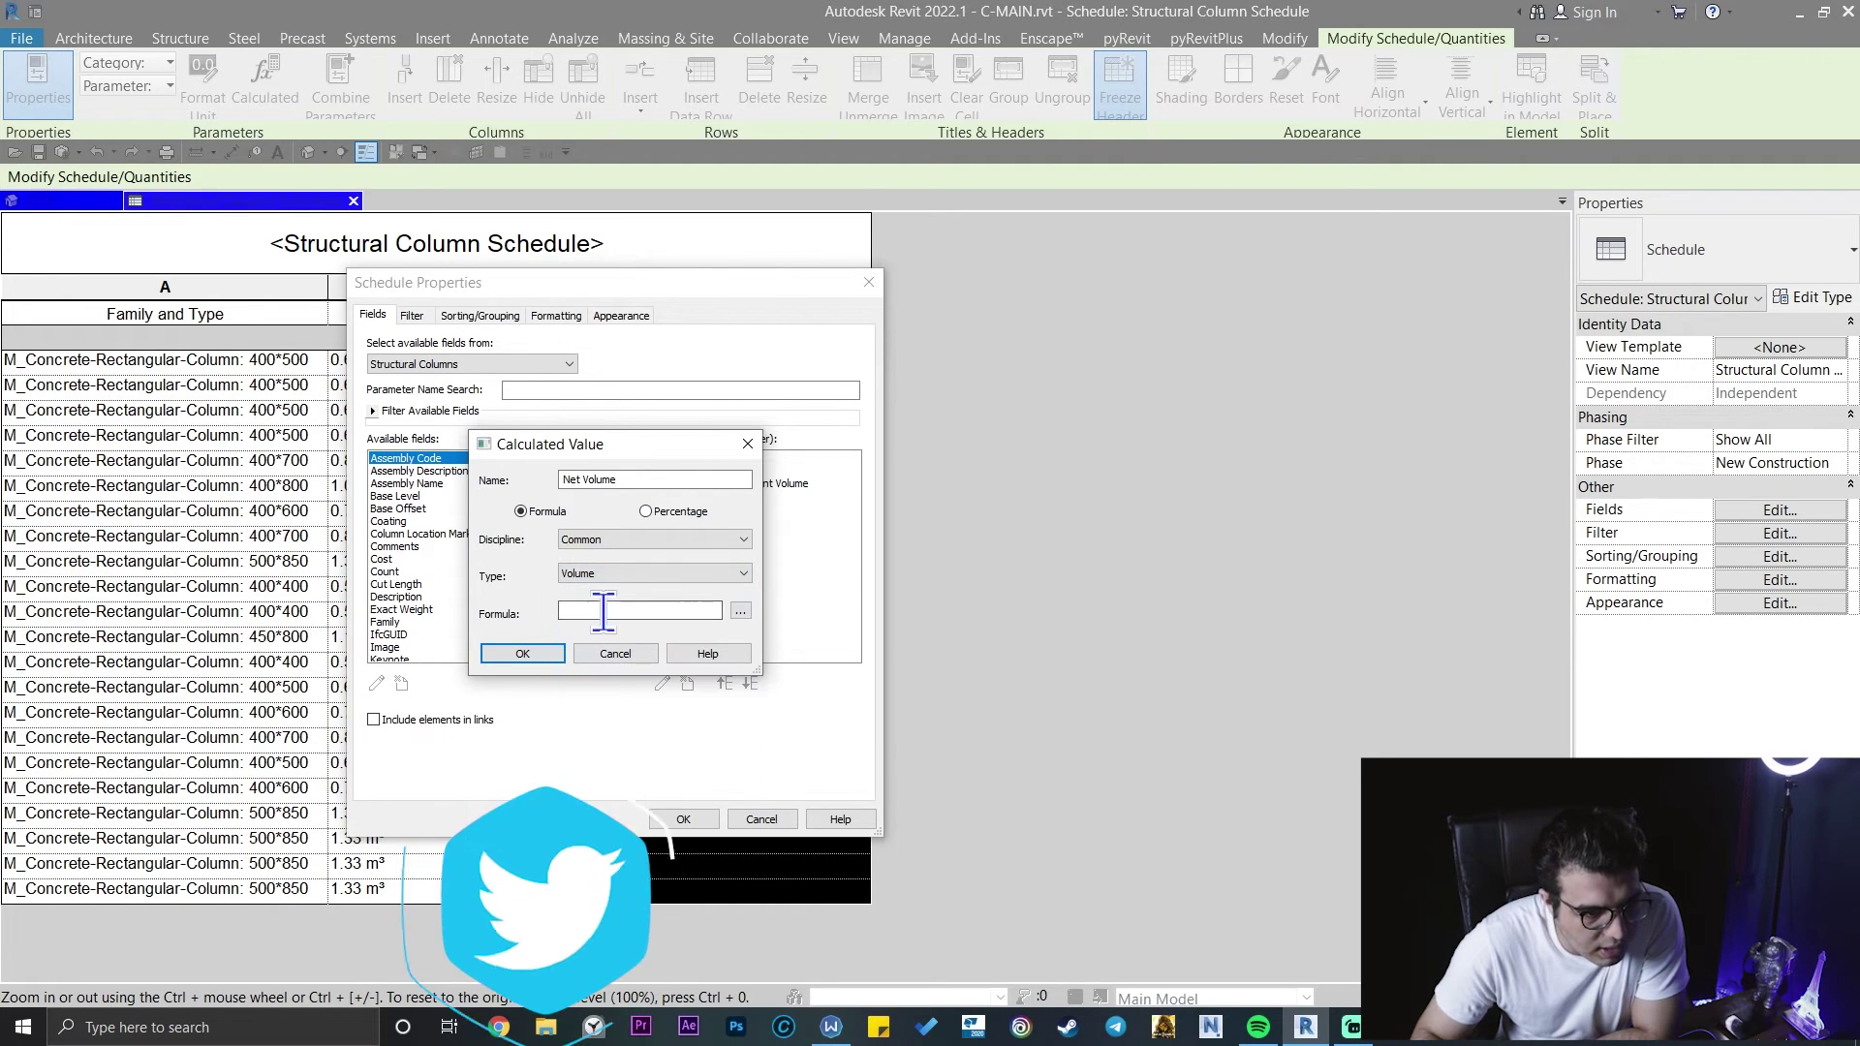
- Set its formula to Volume-Estimated Reinforcement Volume and confirm the field
left_click(746, 614)
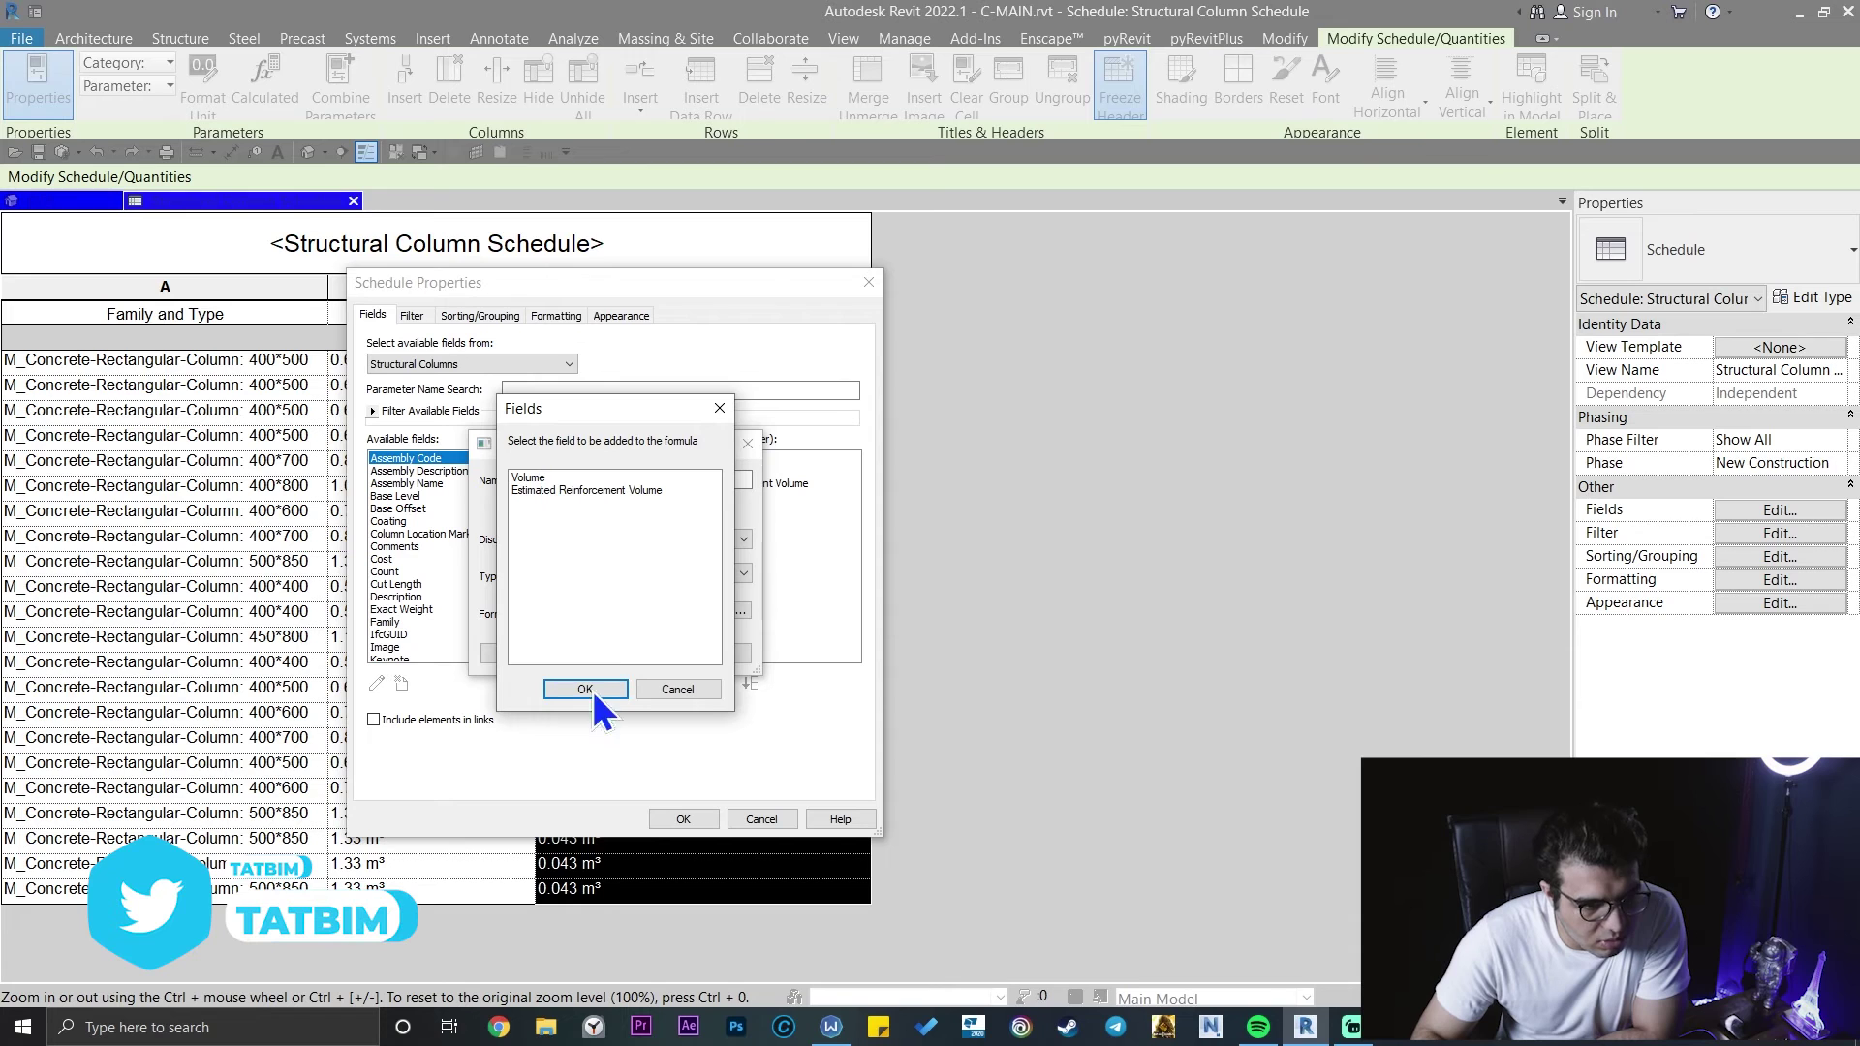
left_click(527, 476)
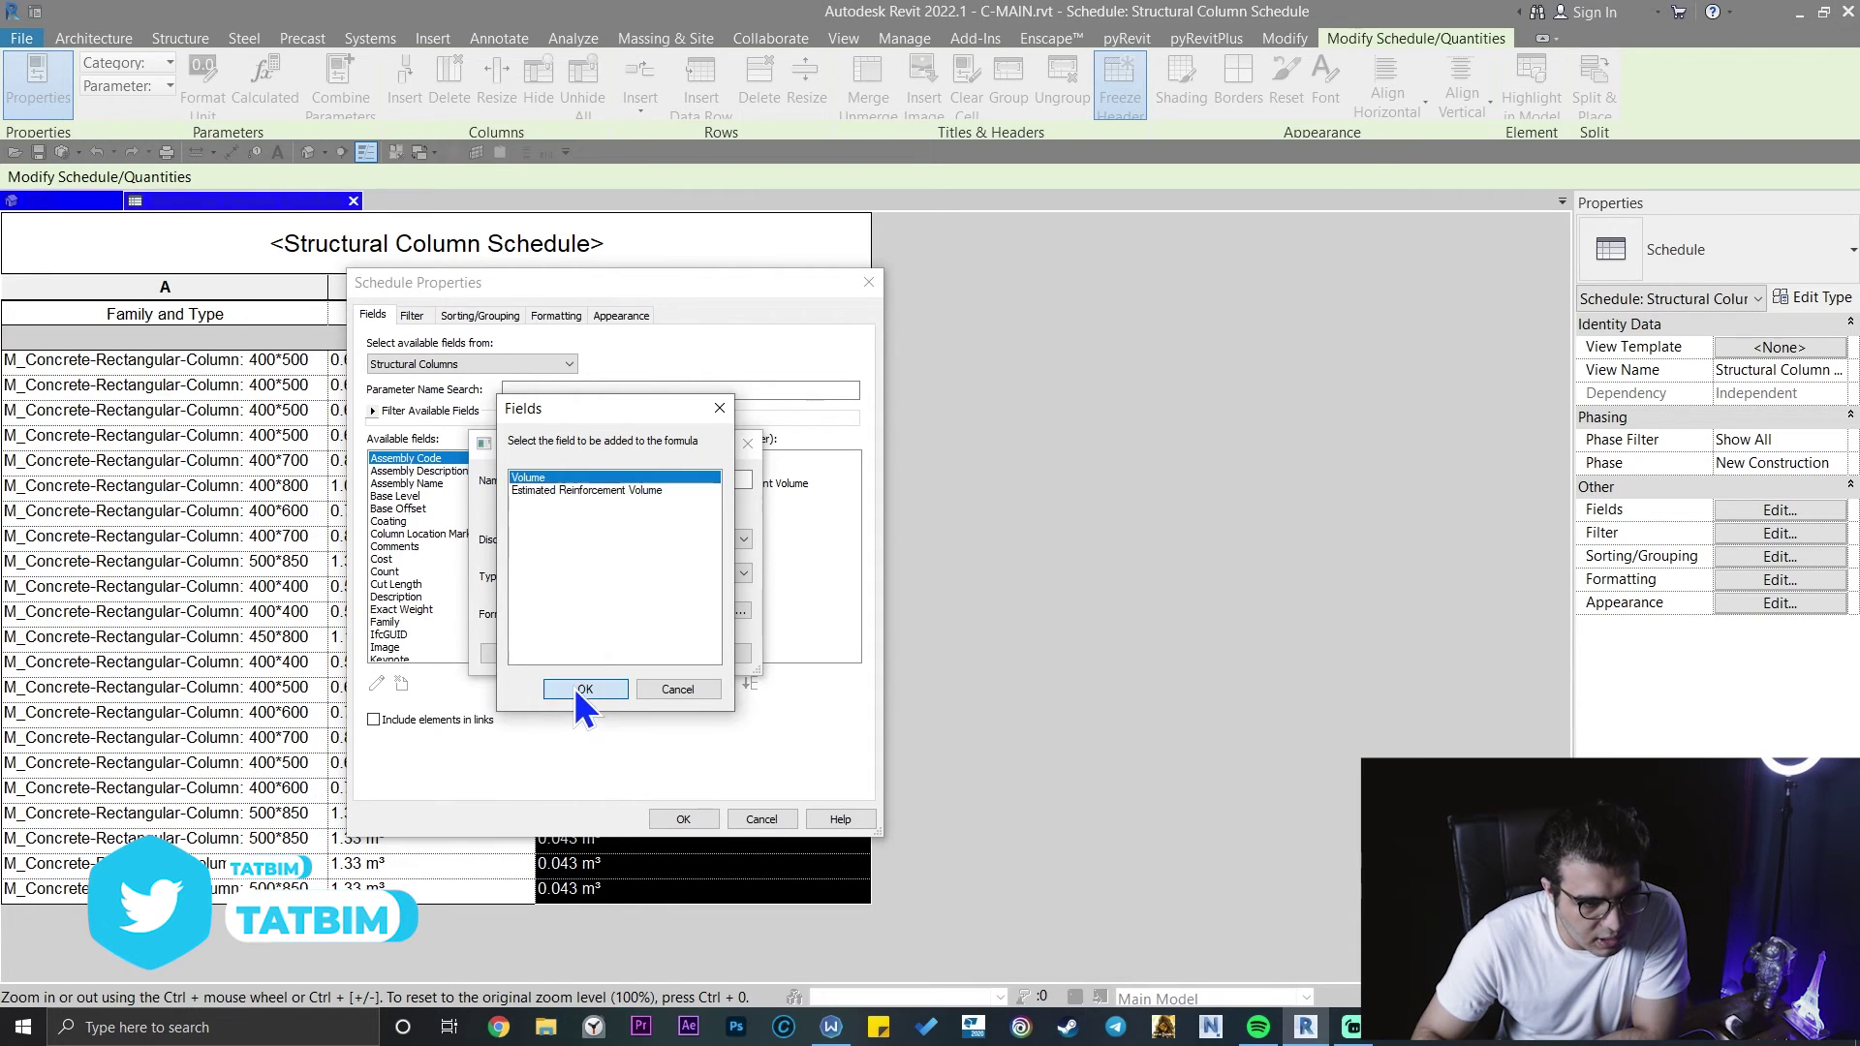
left_click(575, 689)
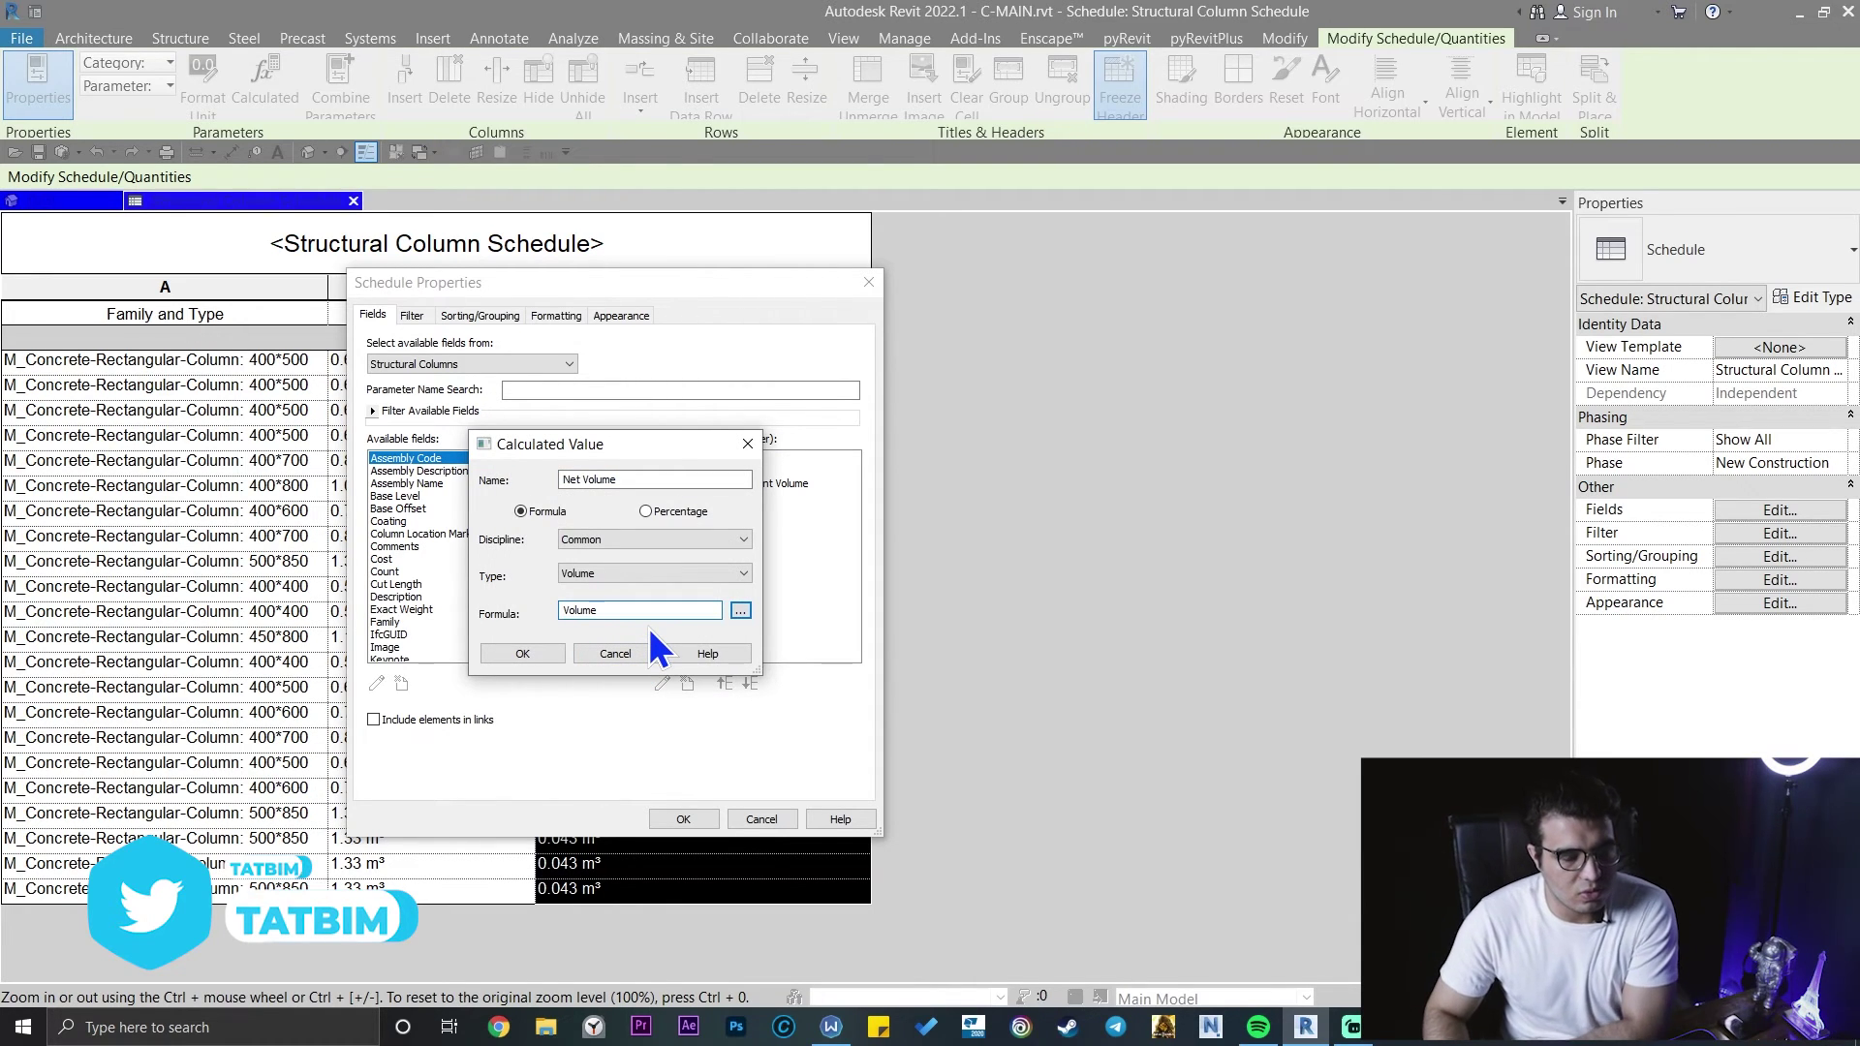
type("-")
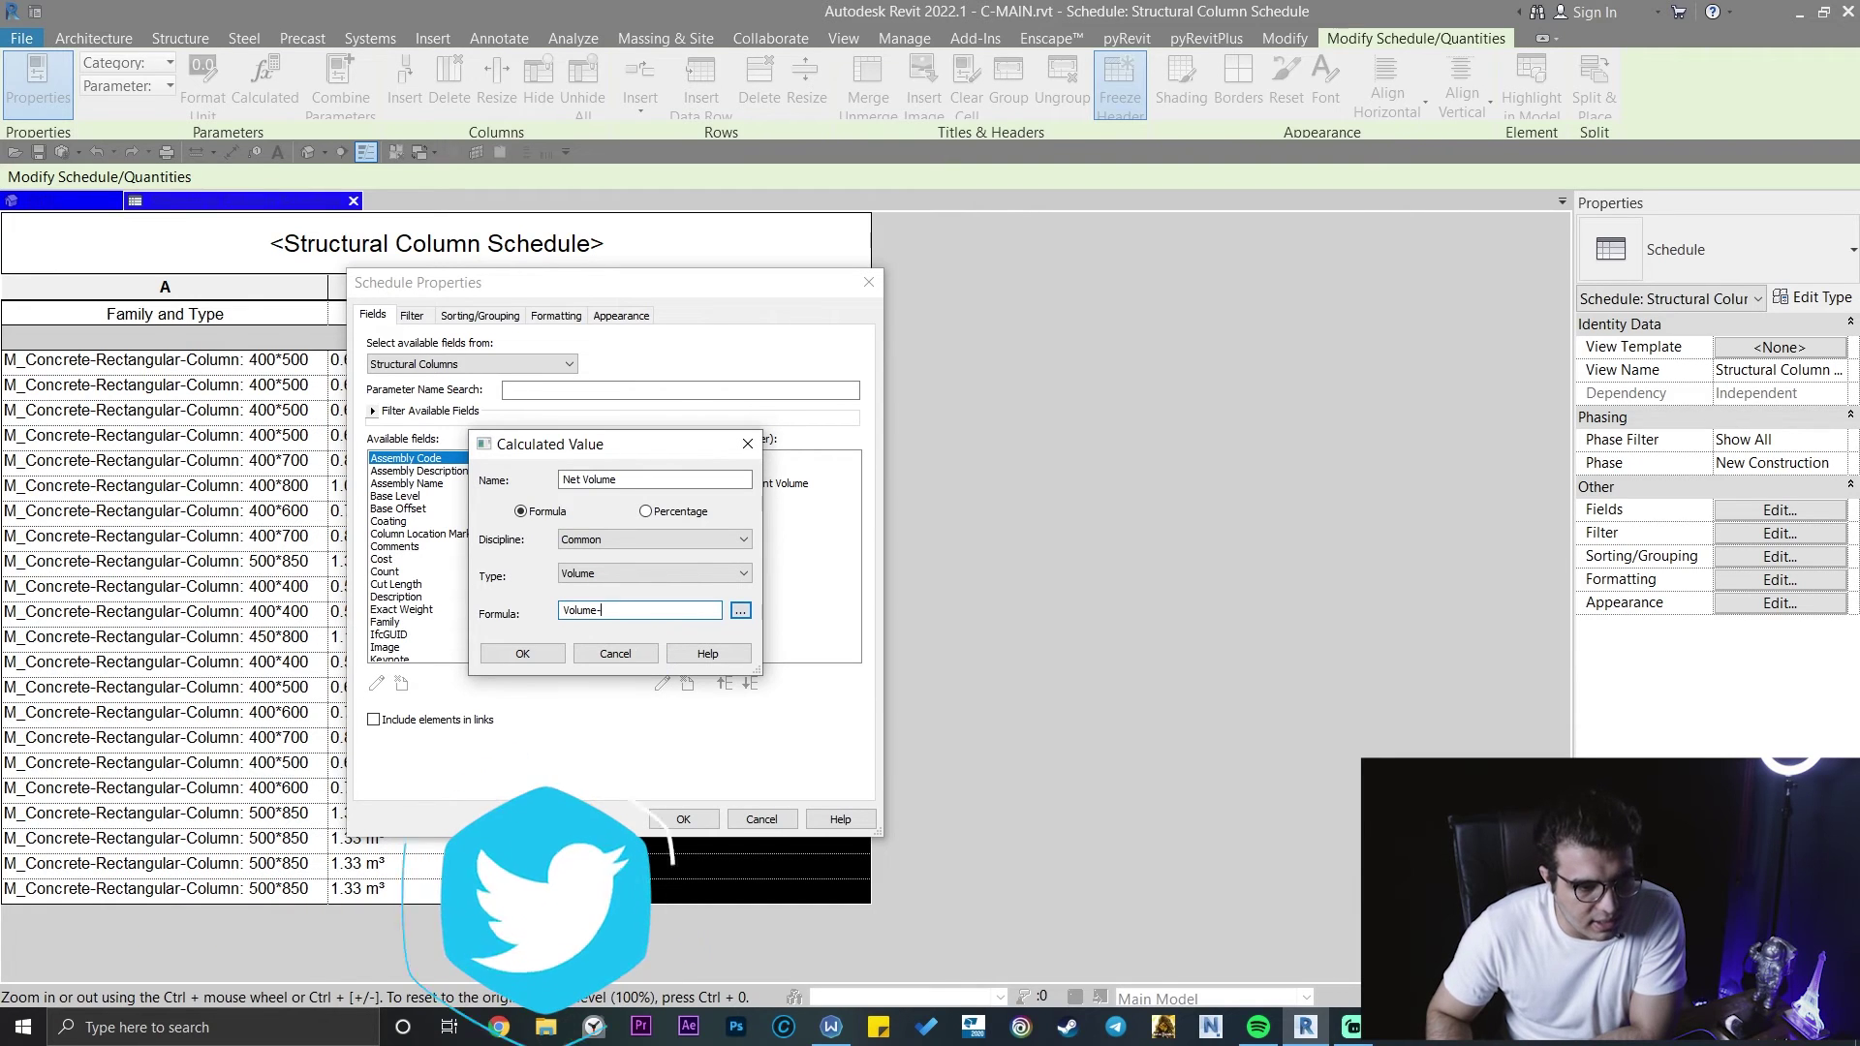
left_click(739, 610)
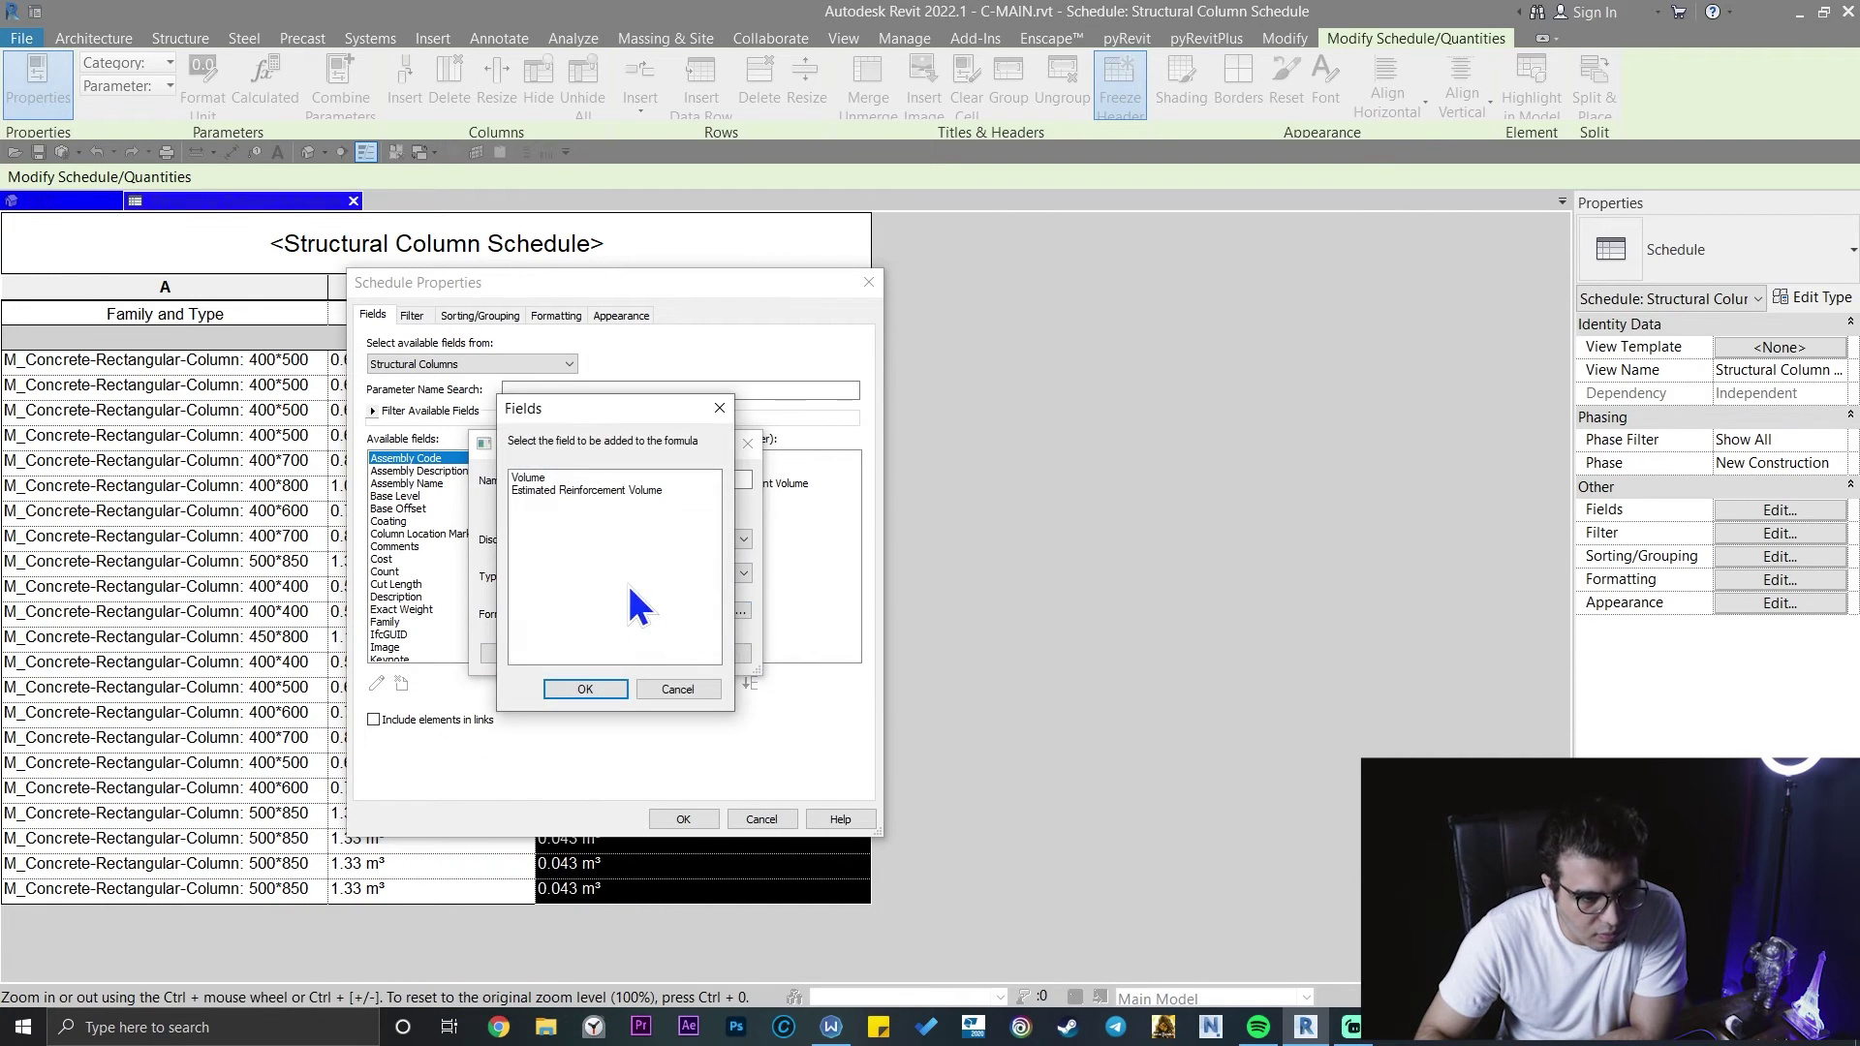
left_click(584, 492)
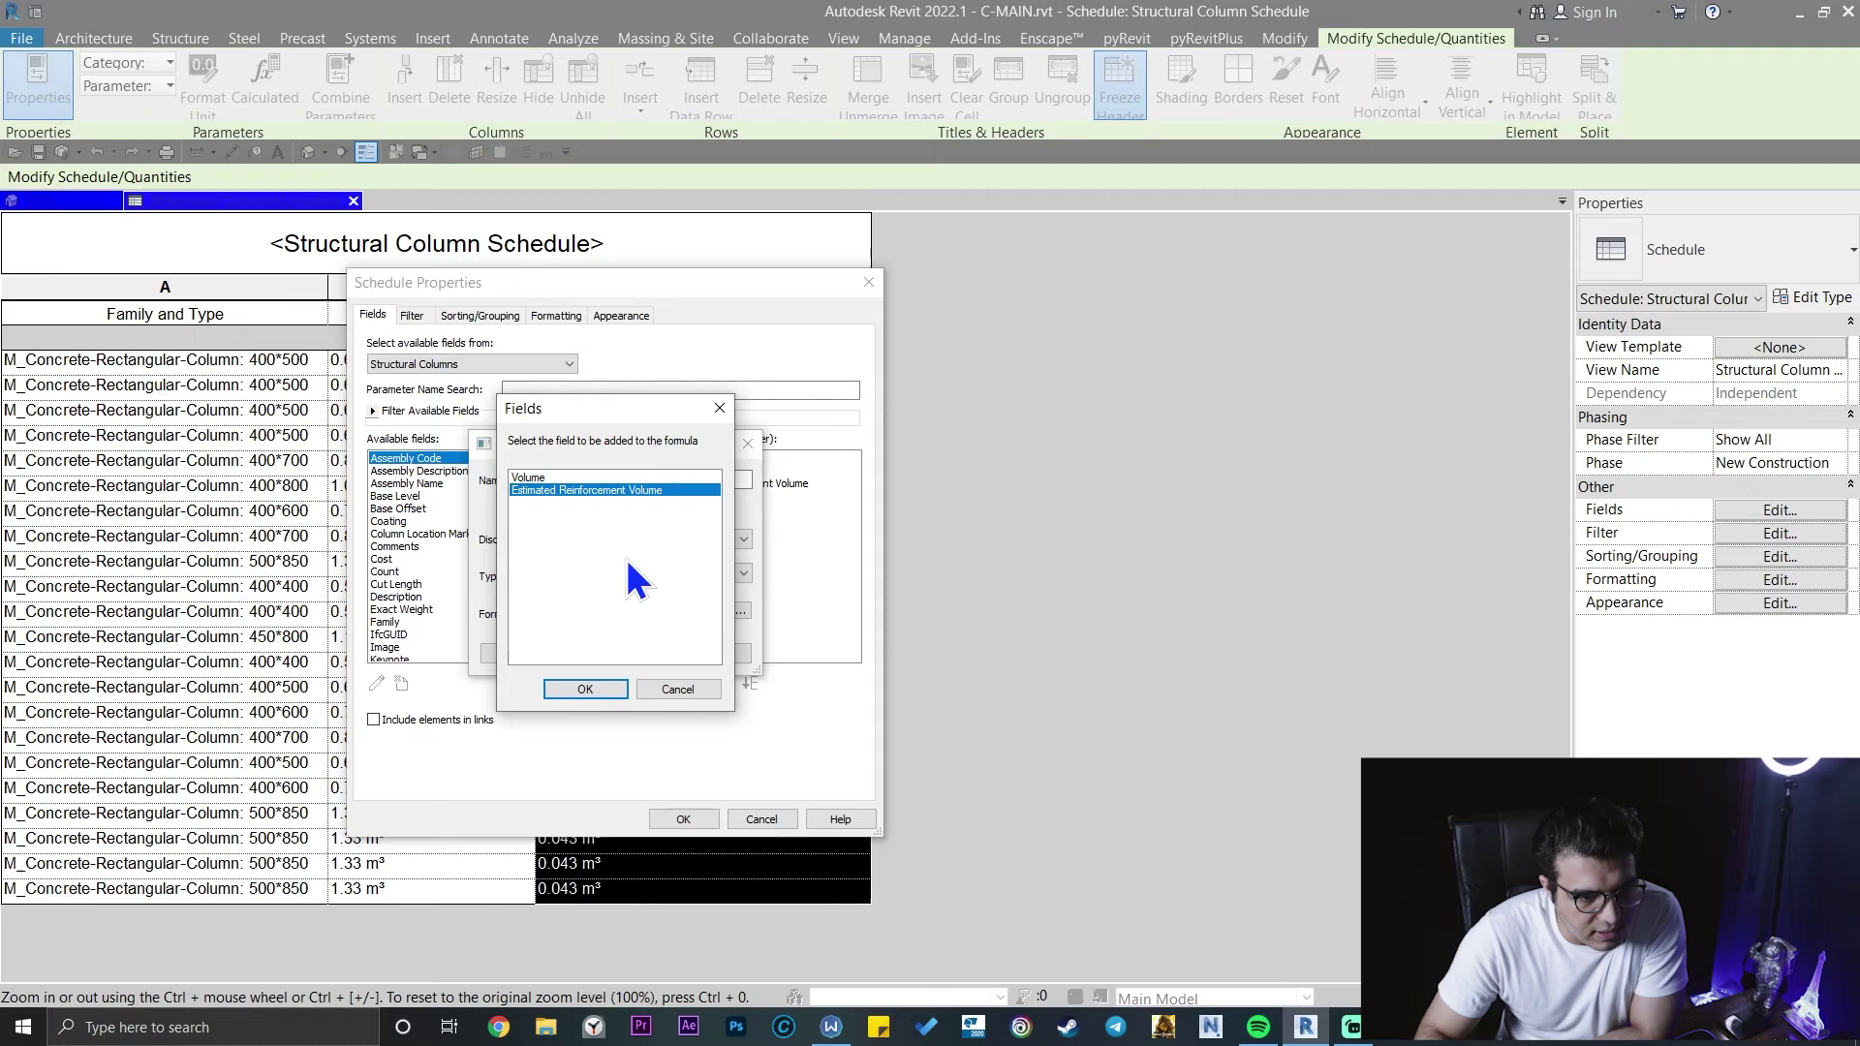
left_click(585, 688)
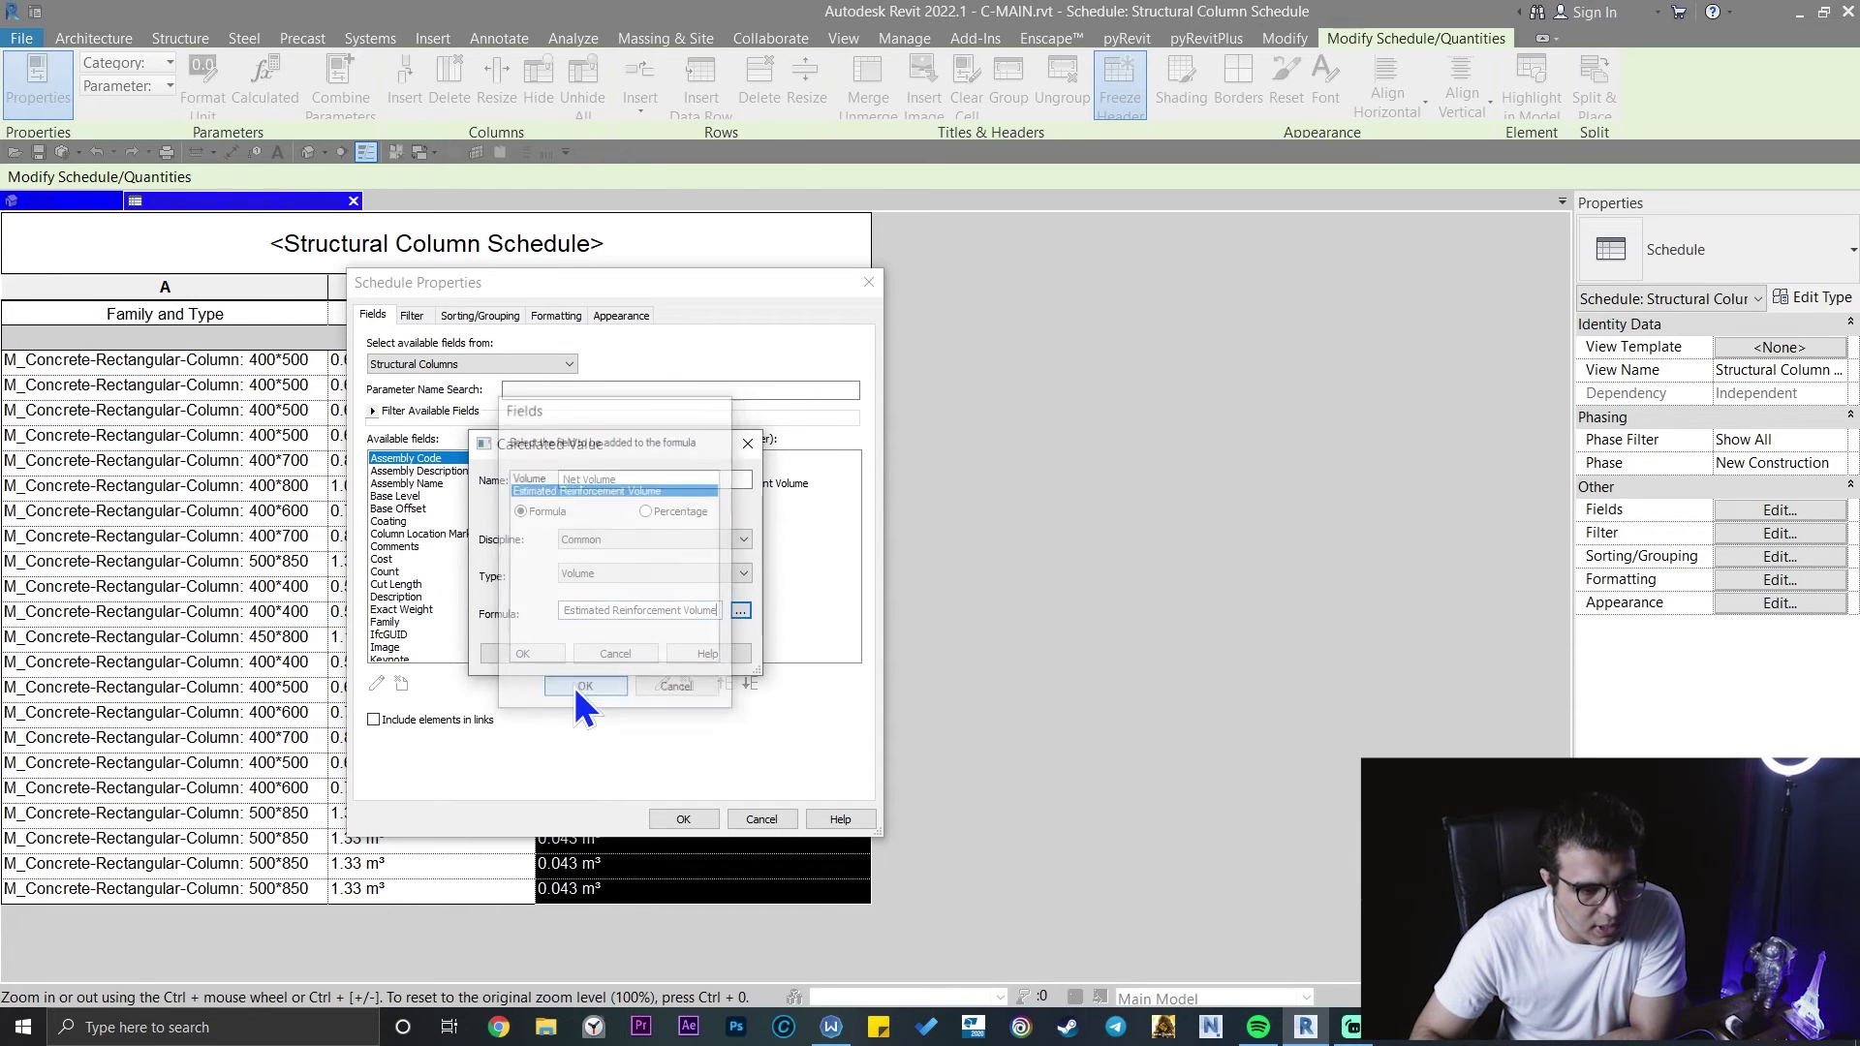
left_click(520, 651)
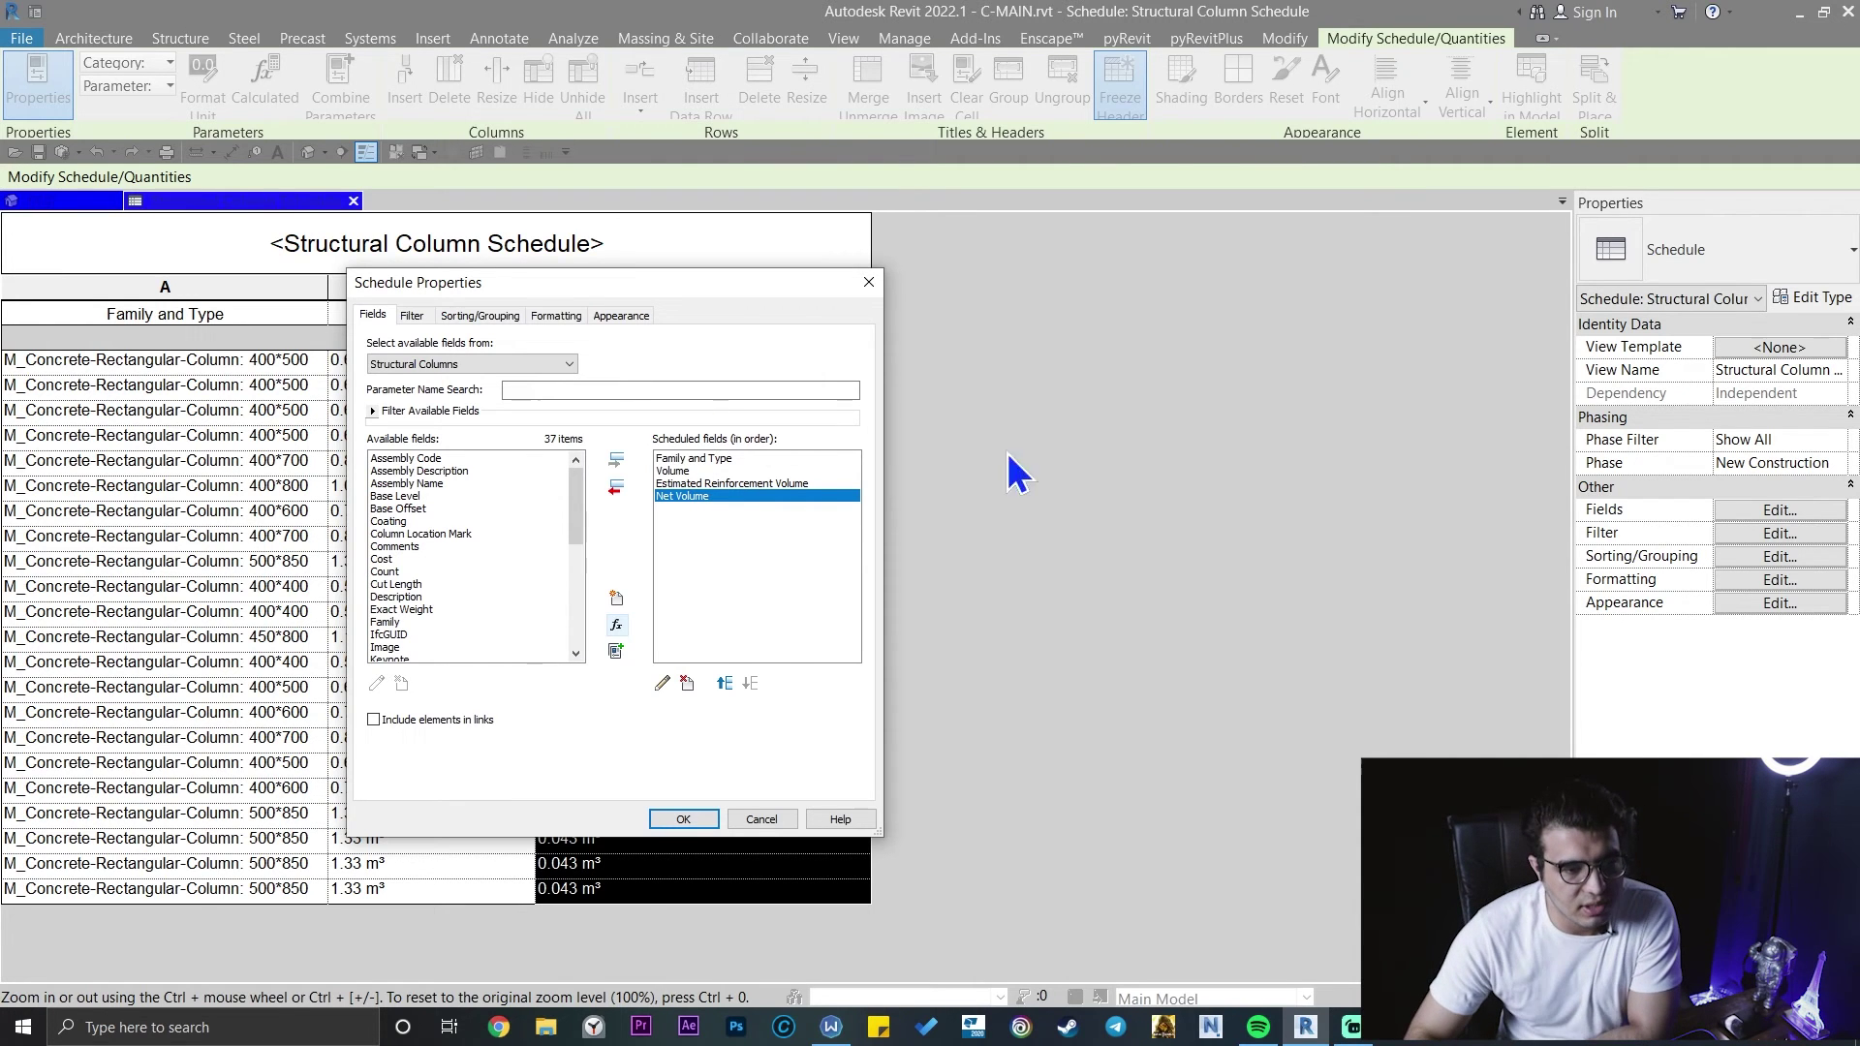
left_click(683, 819)
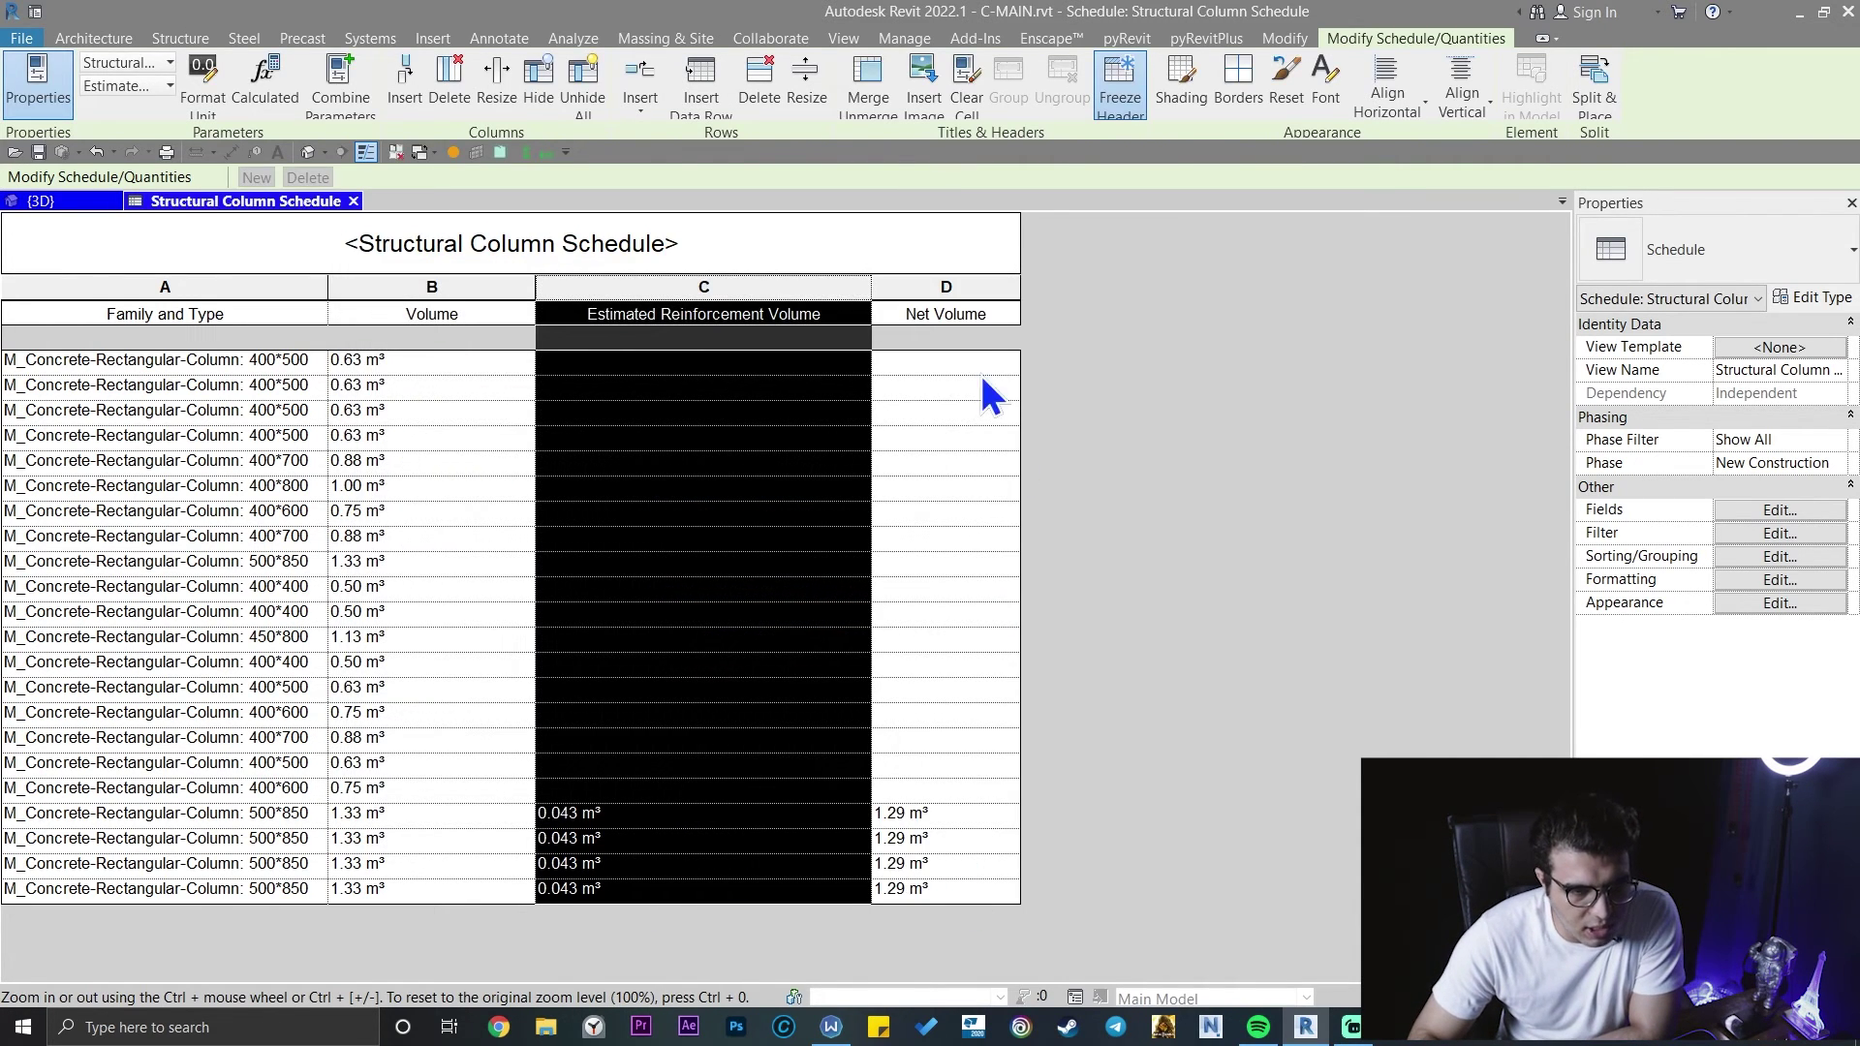
left_click(946, 291)
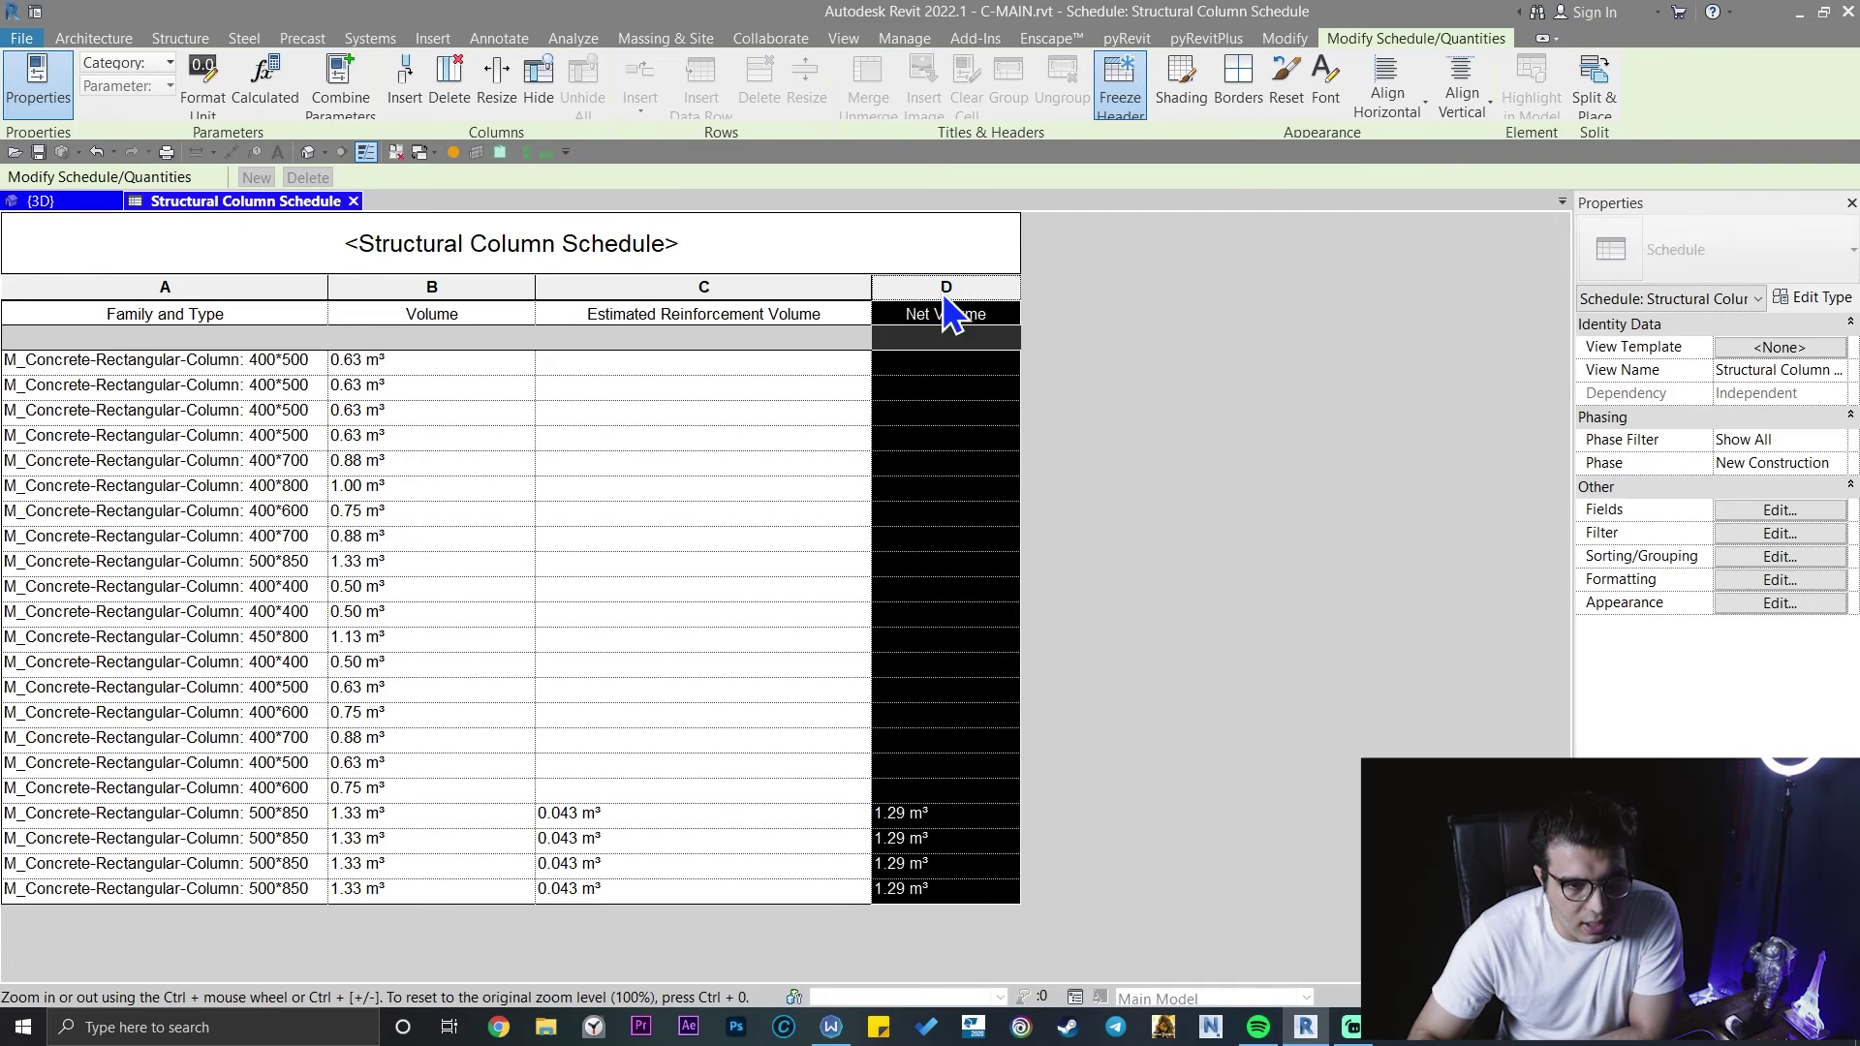
left_click(973, 819)
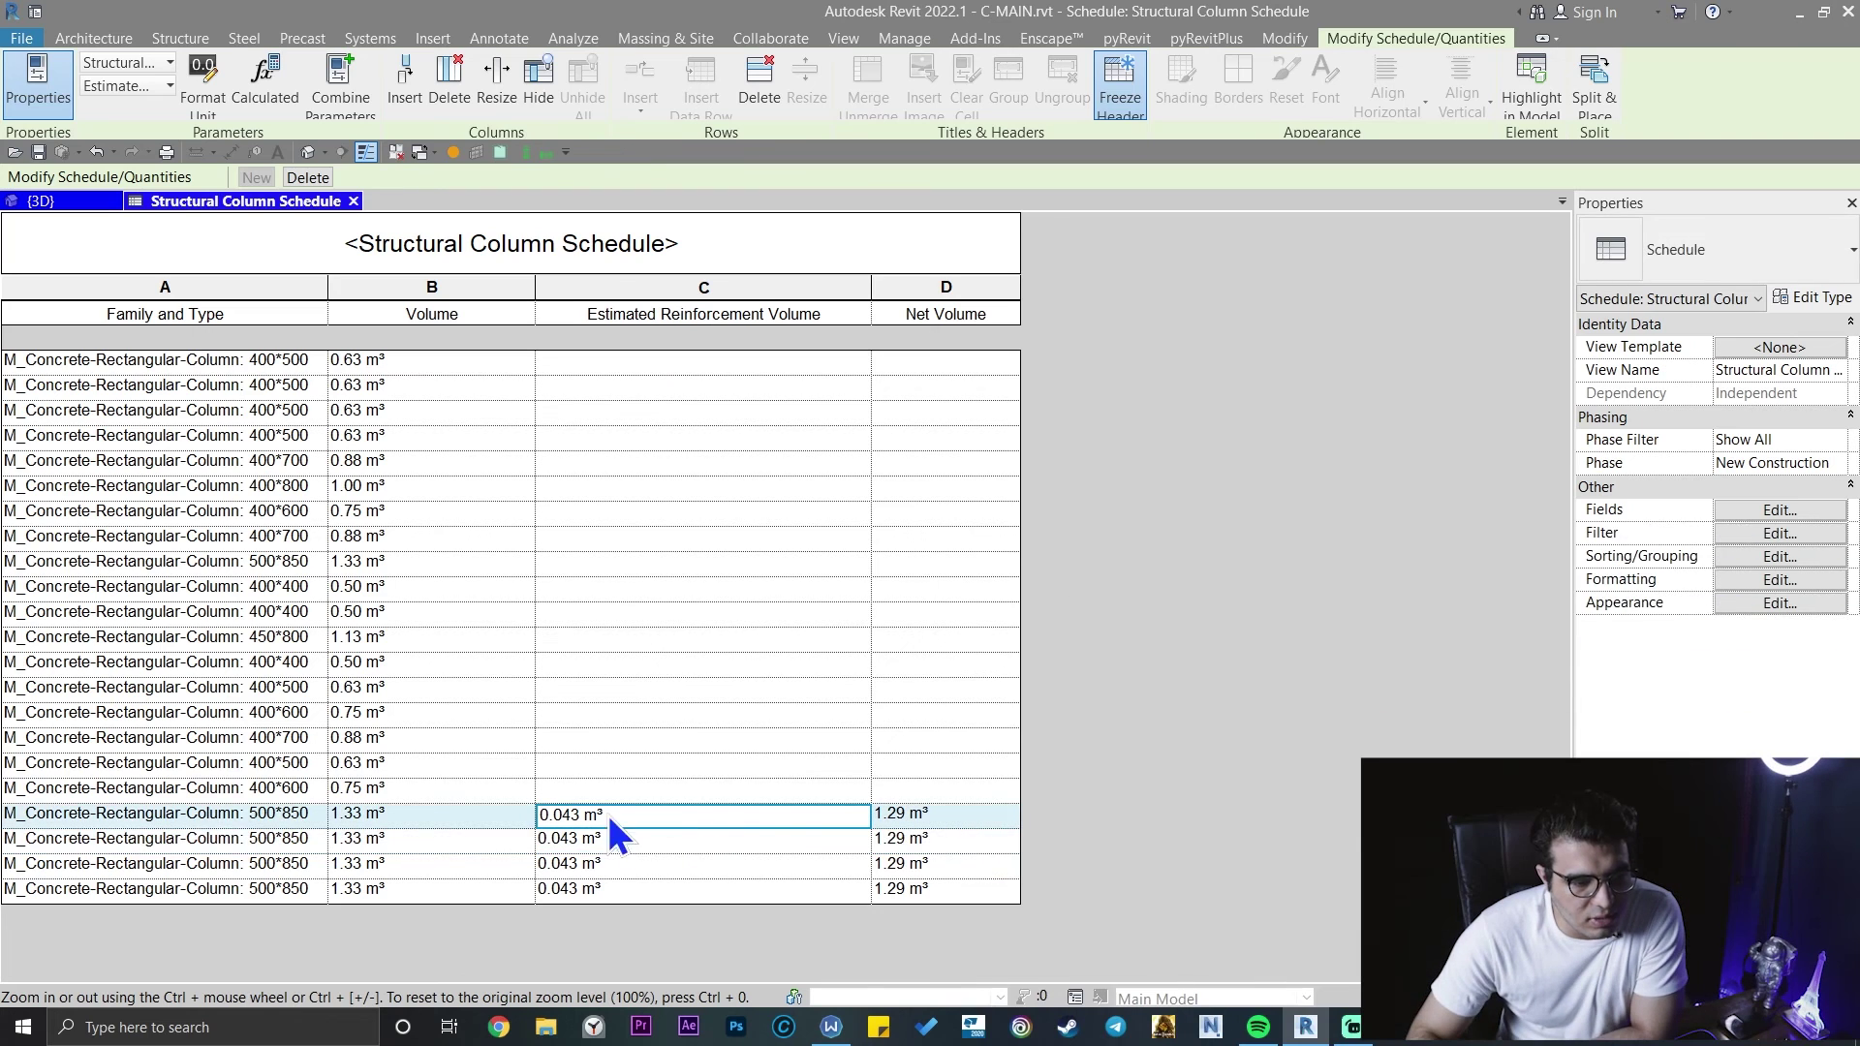
left_click(946, 287)
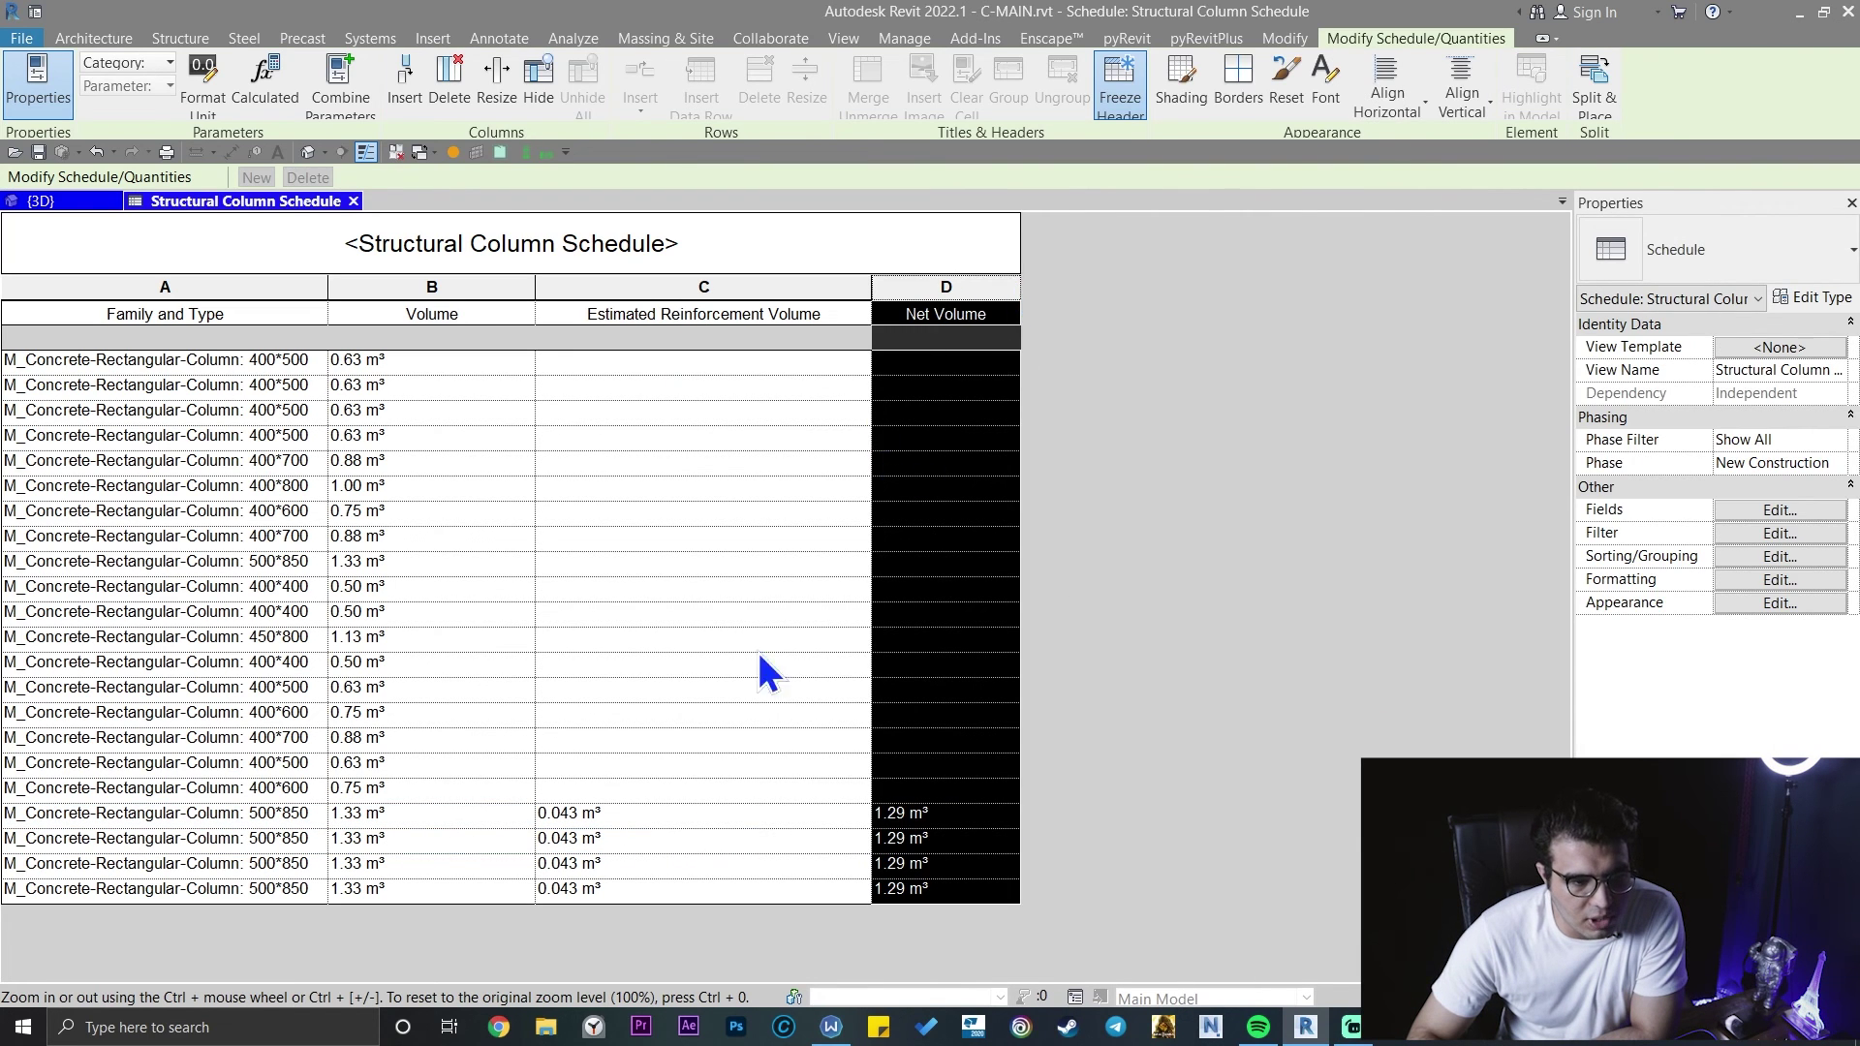
left_click(680, 764)
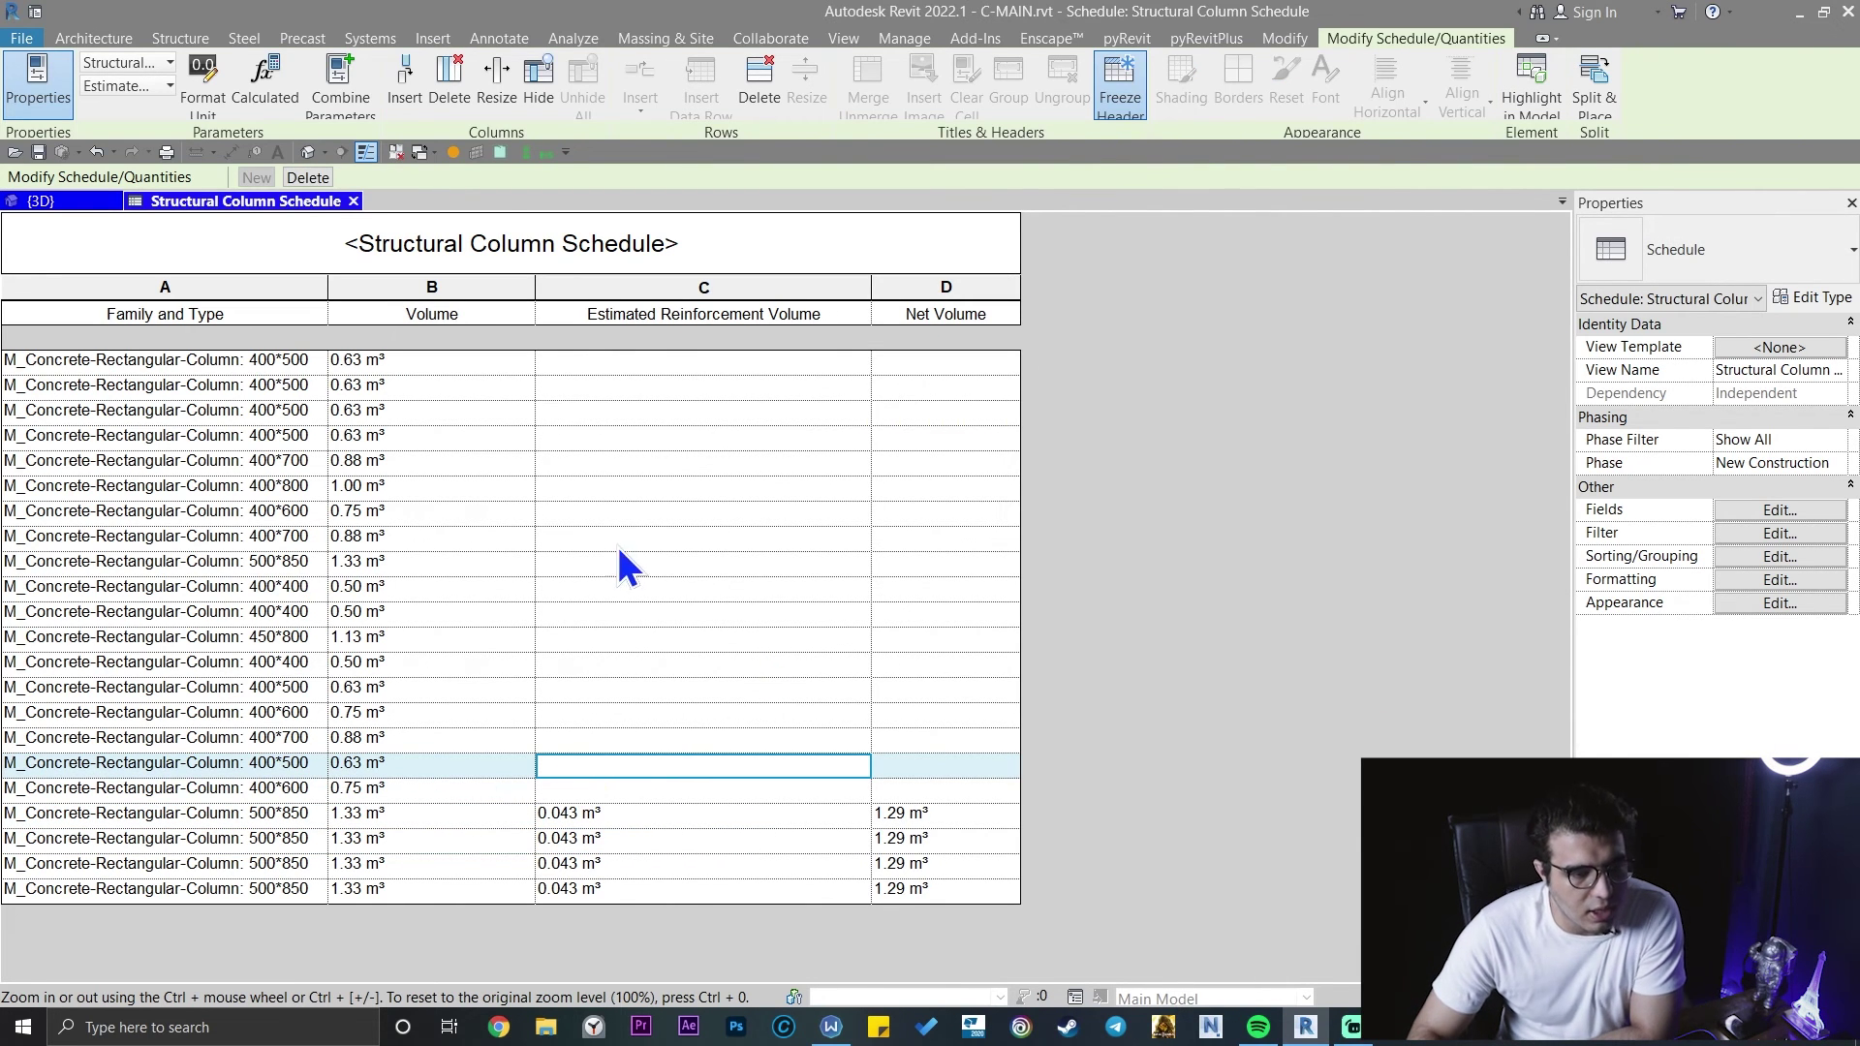
key("ctrl+Up")
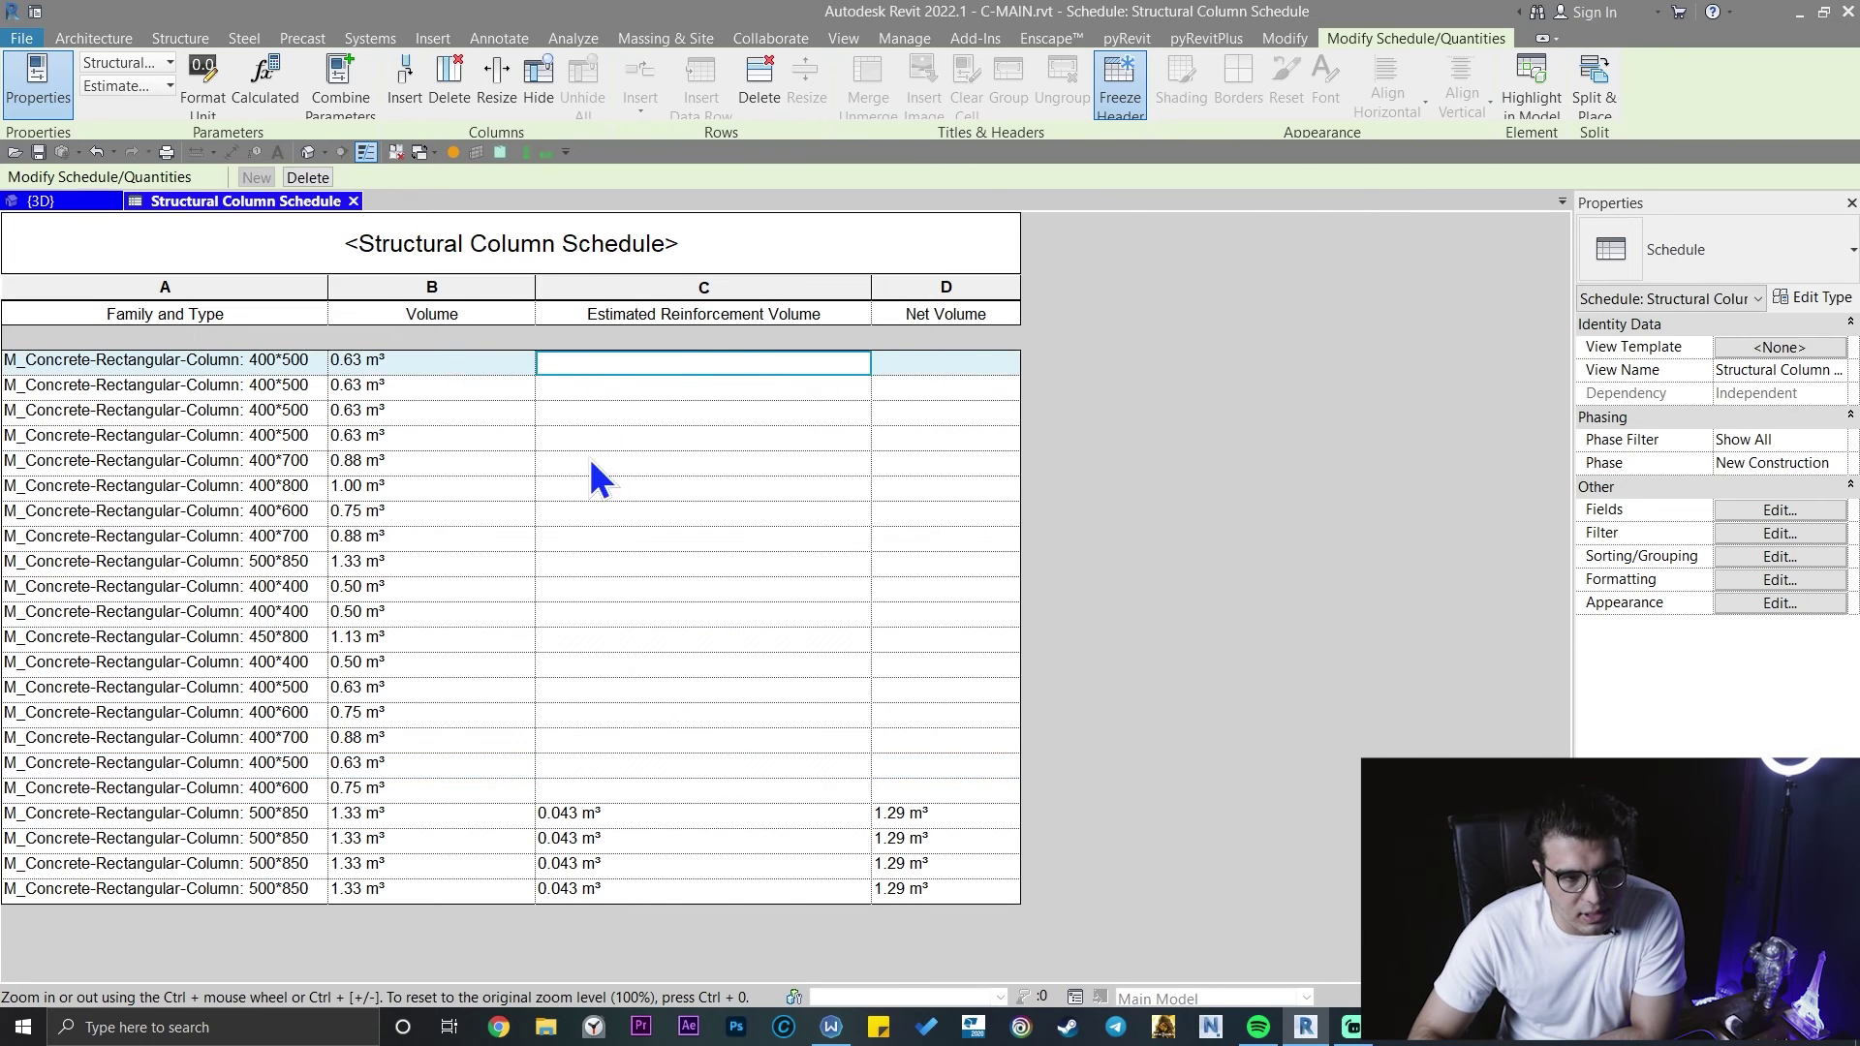
left_click(659, 384)
left_click(623, 662)
left_click(628, 737)
left_click(621, 789)
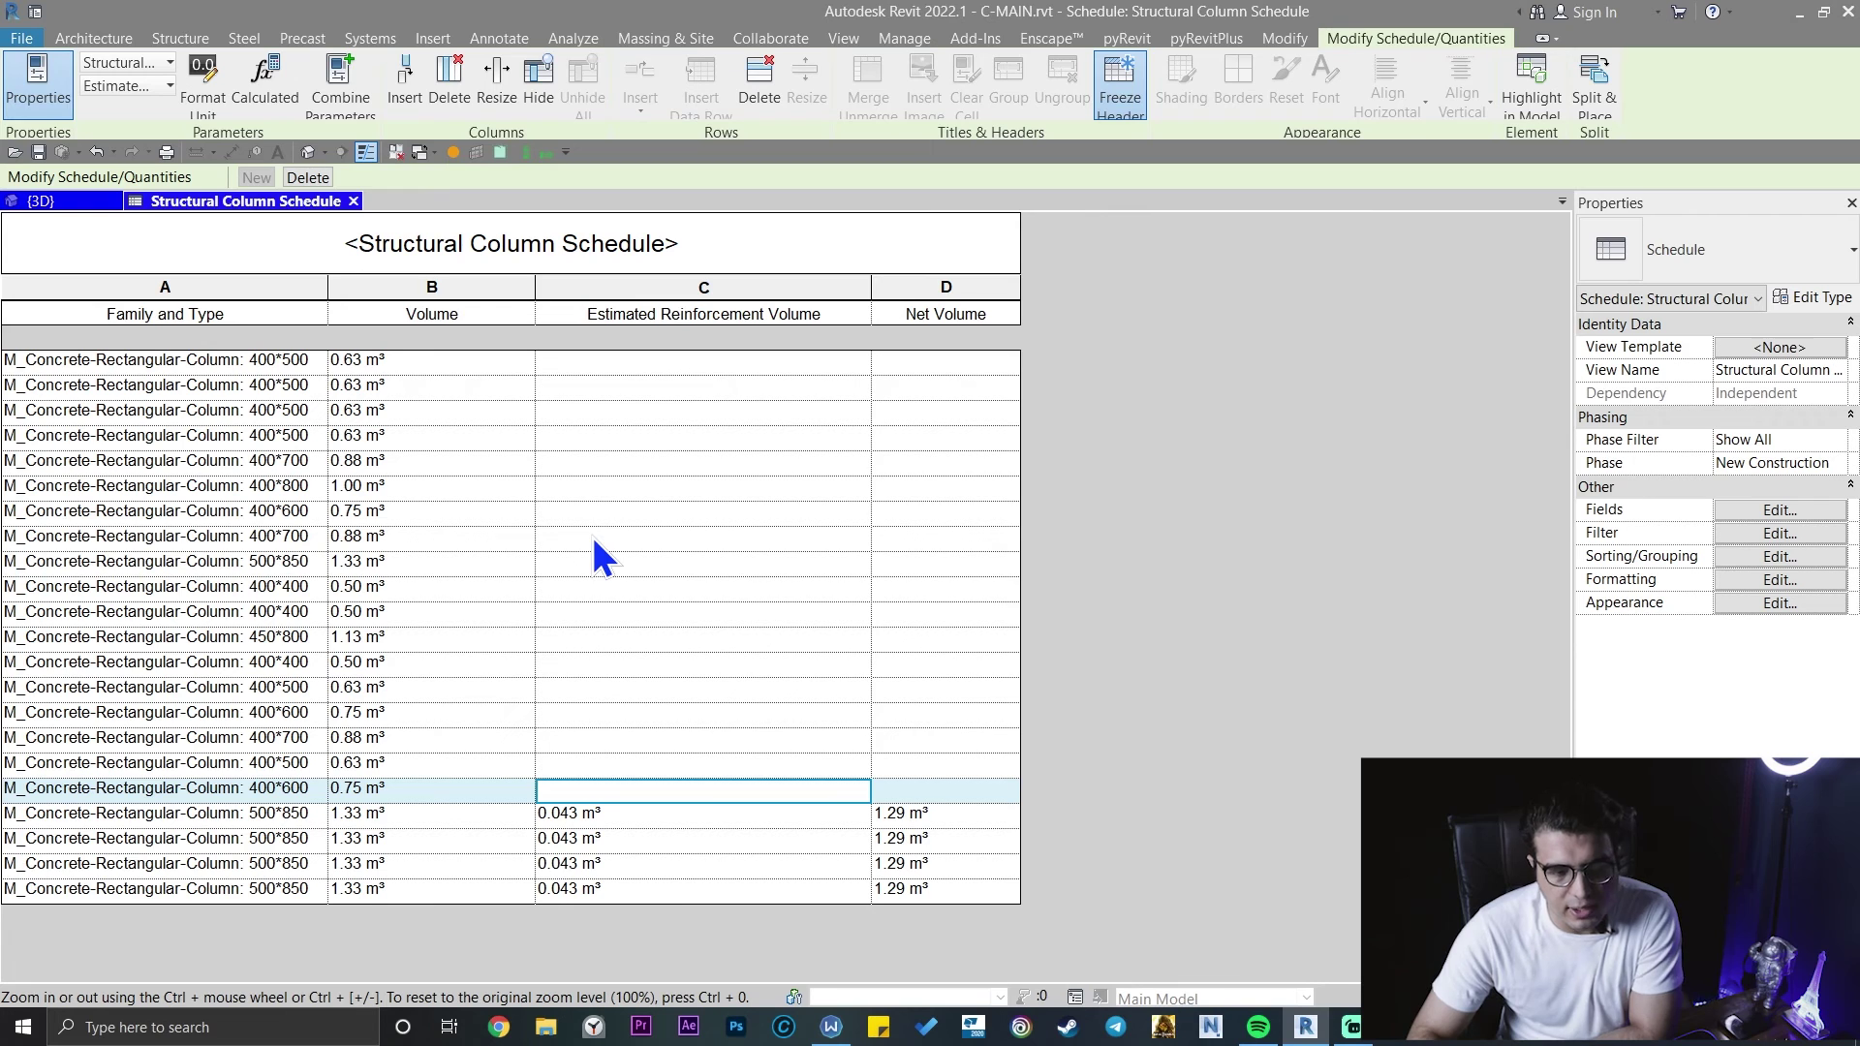
left_click(625, 547)
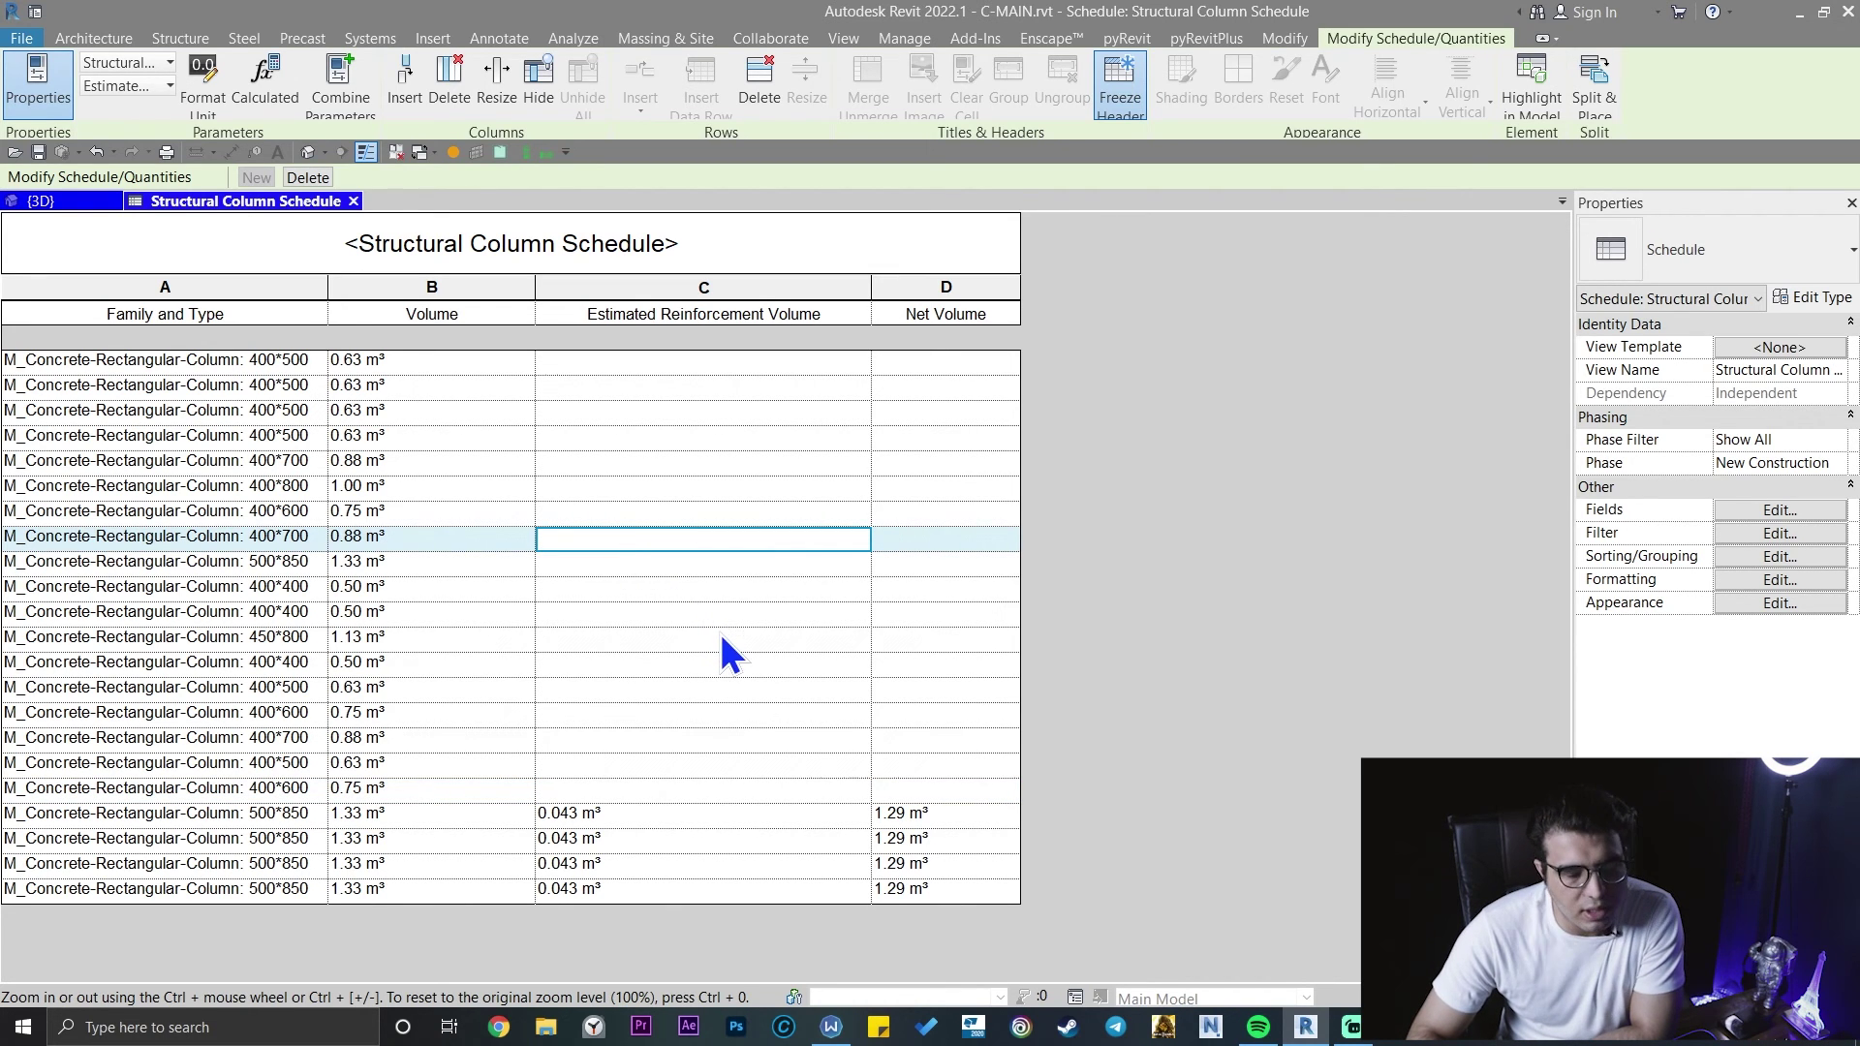
left_click(666, 624)
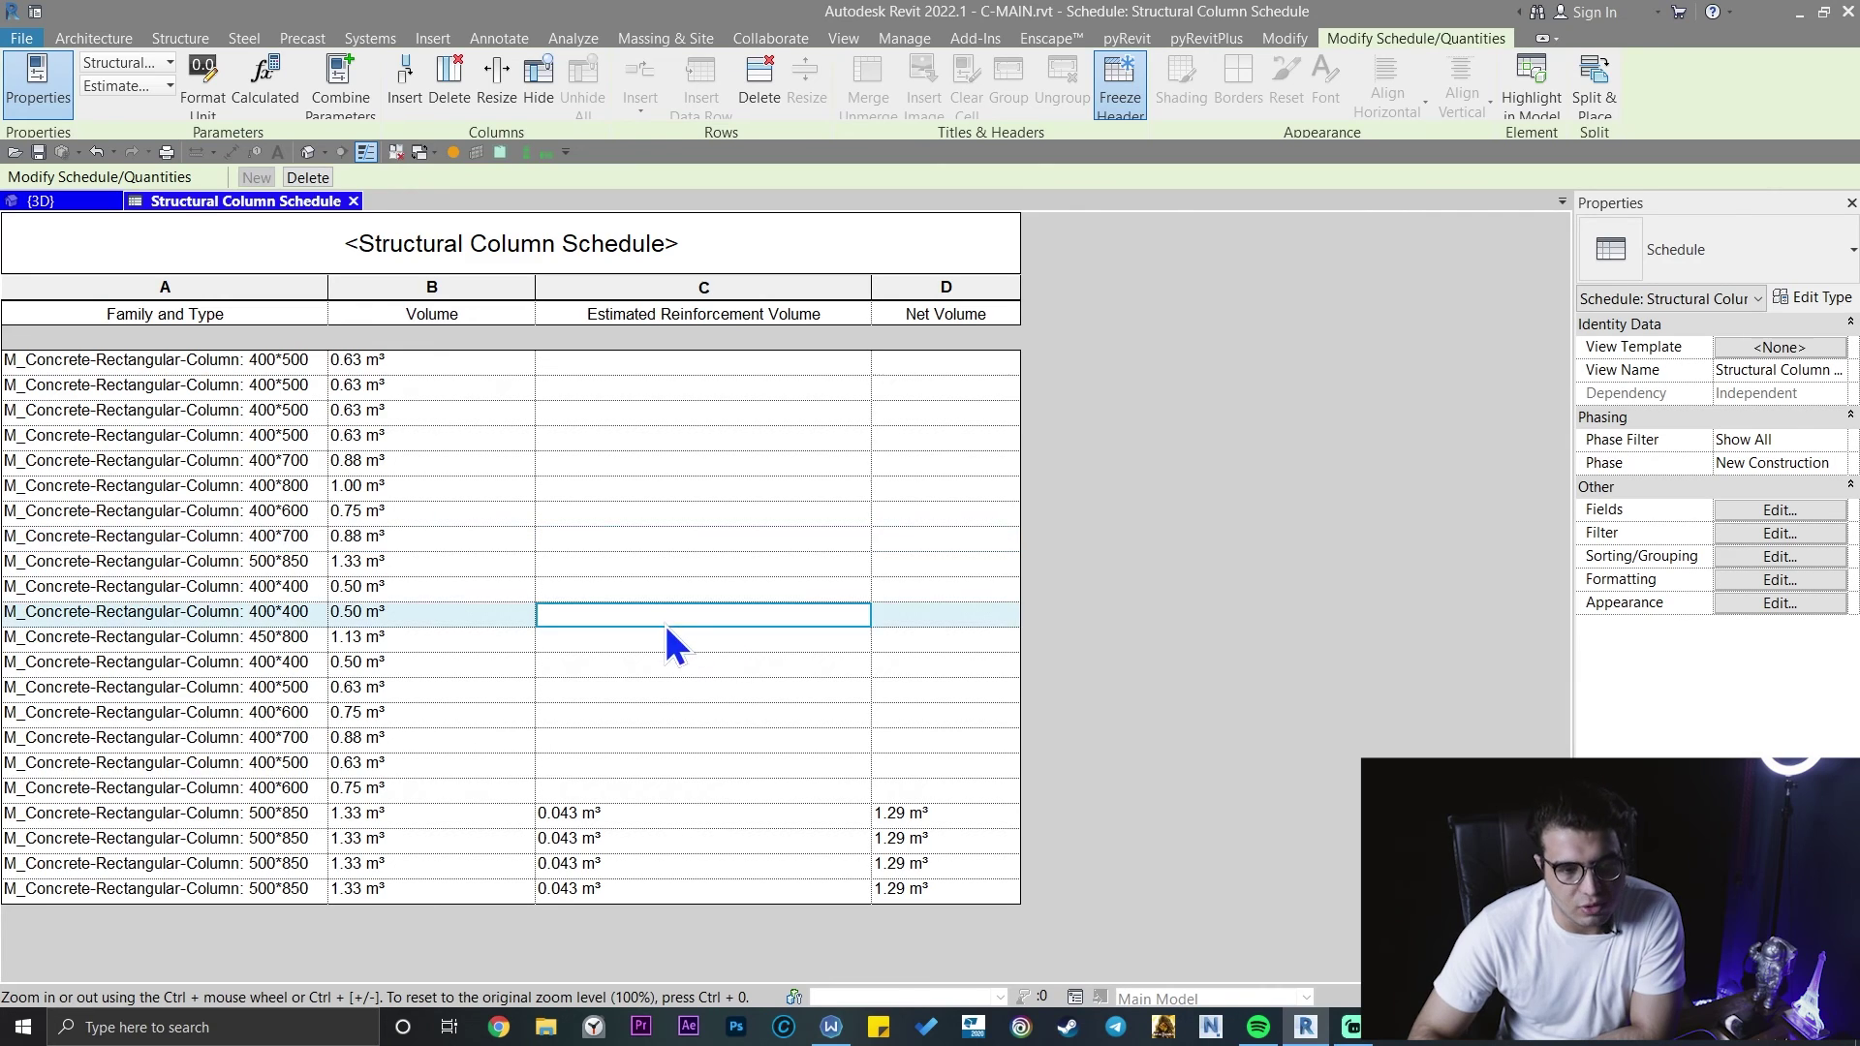